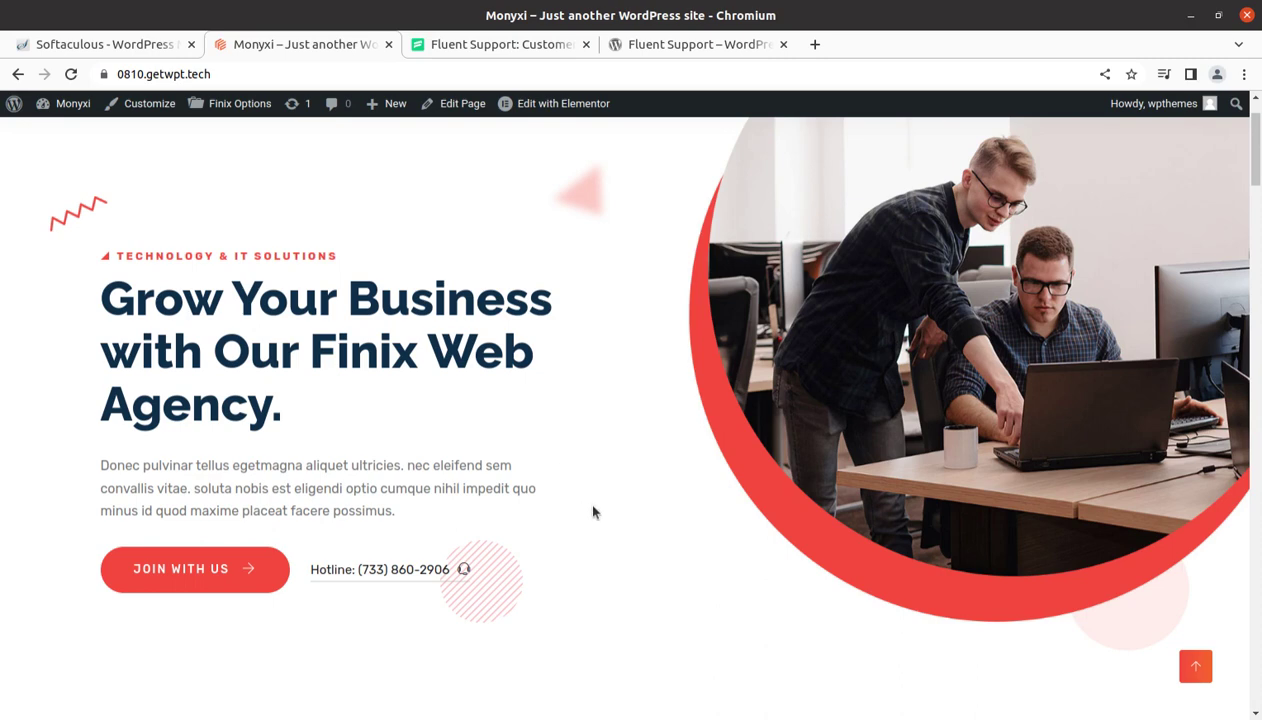
Scroll through the Finix-themed Monyxi homepage, then switch to the Fluent Support website
{"action": "scroll", "coordinate": [592, 512], "scroll_direction": "down", "scroll_amount": 3}
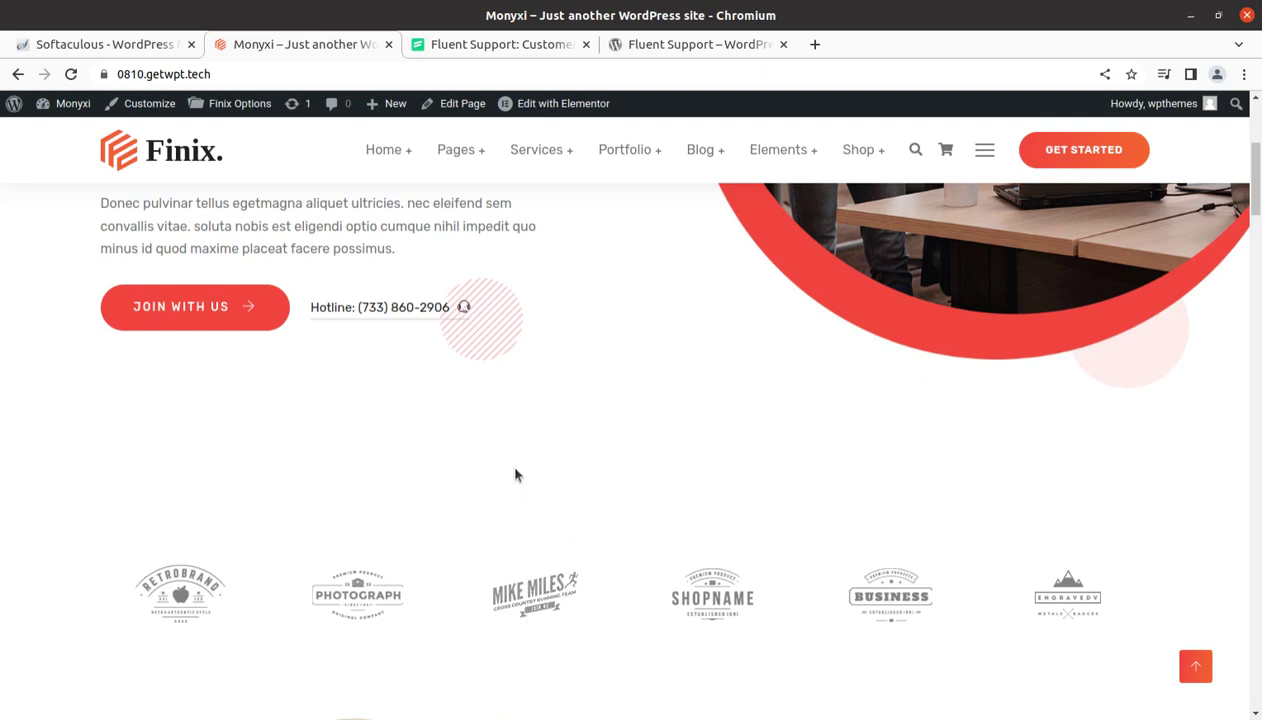
{"action": "scroll", "coordinate": [515, 475], "scroll_direction": "down", "scroll_amount": 3}
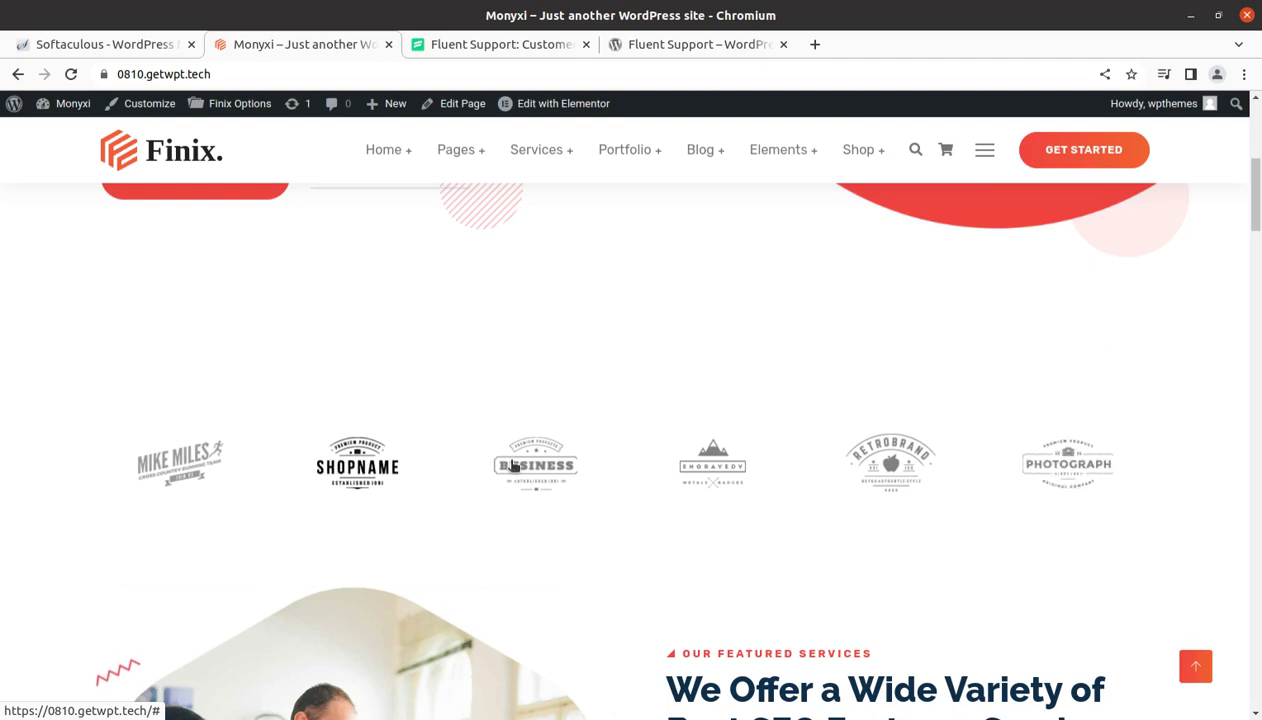
{"action": "scroll", "coordinate": [511, 470], "scroll_direction": "down", "scroll_amount": 3}
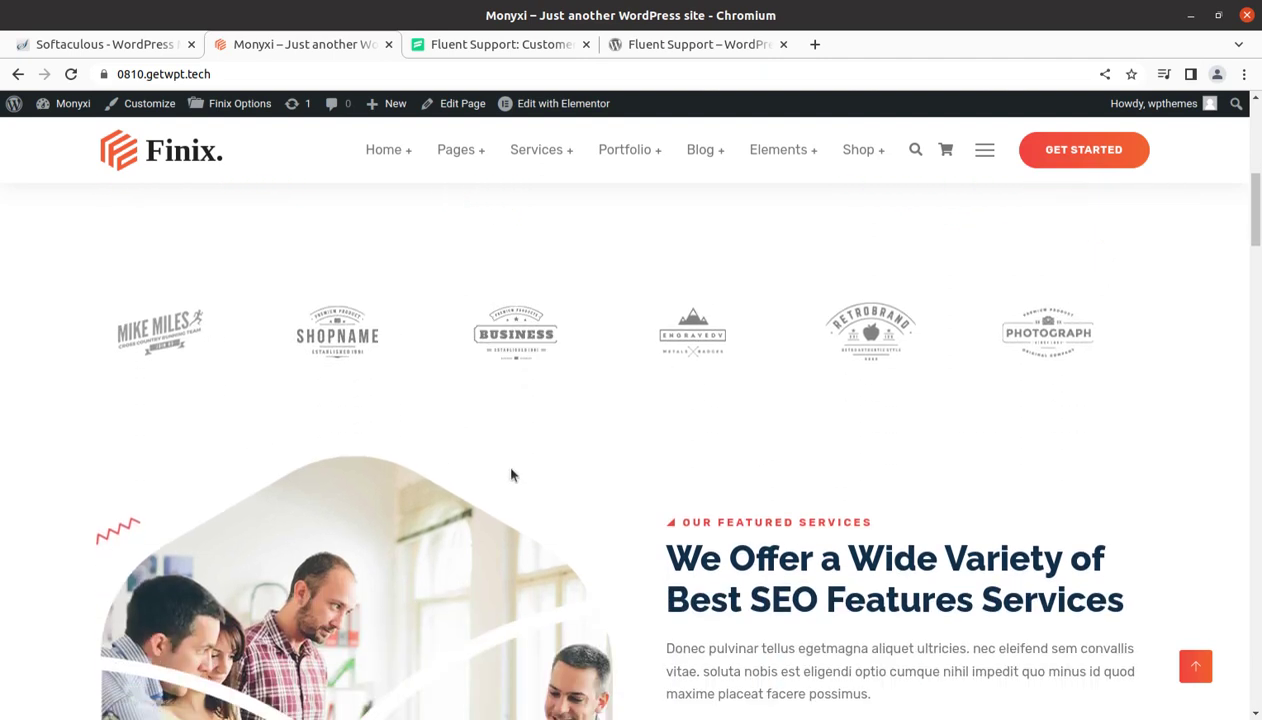
{"action": "scroll", "coordinate": [384, 474], "scroll_direction": "up", "scroll_amount": 3}
{"action": "scroll", "coordinate": [384, 474], "scroll_direction": "up", "scroll_amount": 3}
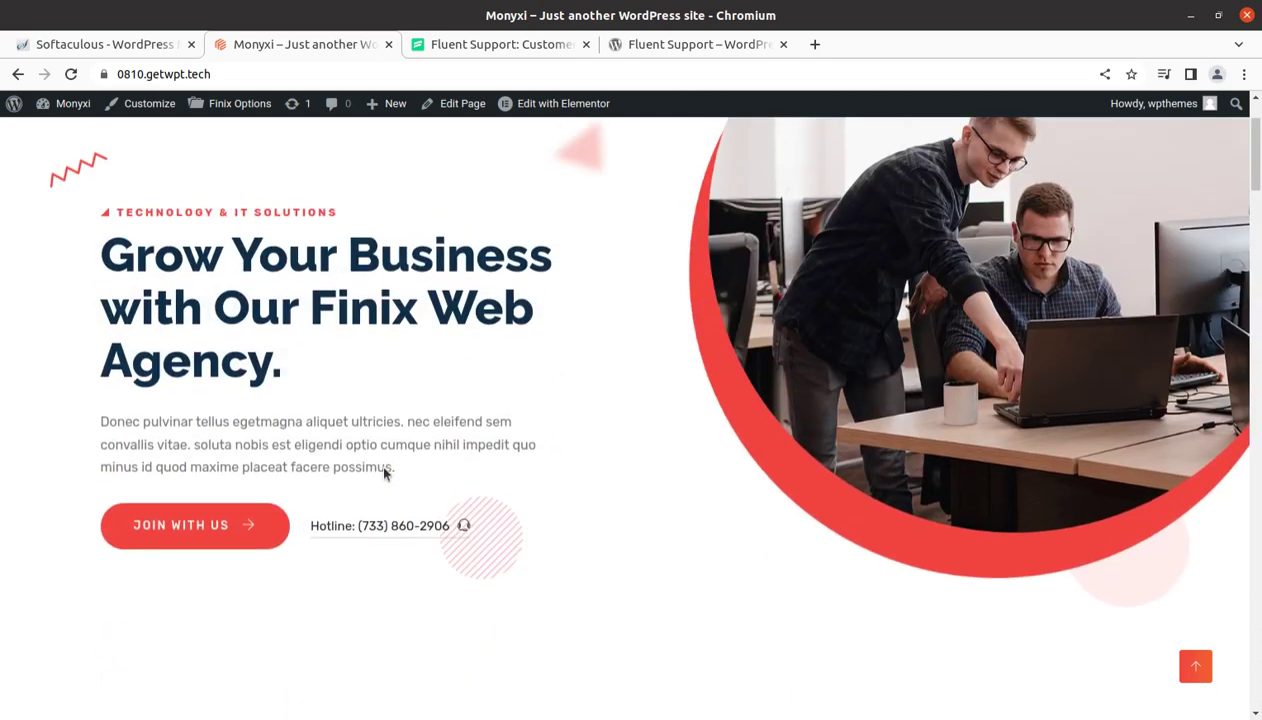
{"action": "scroll", "coordinate": [383, 467], "scroll_direction": "up", "scroll_amount": 2}
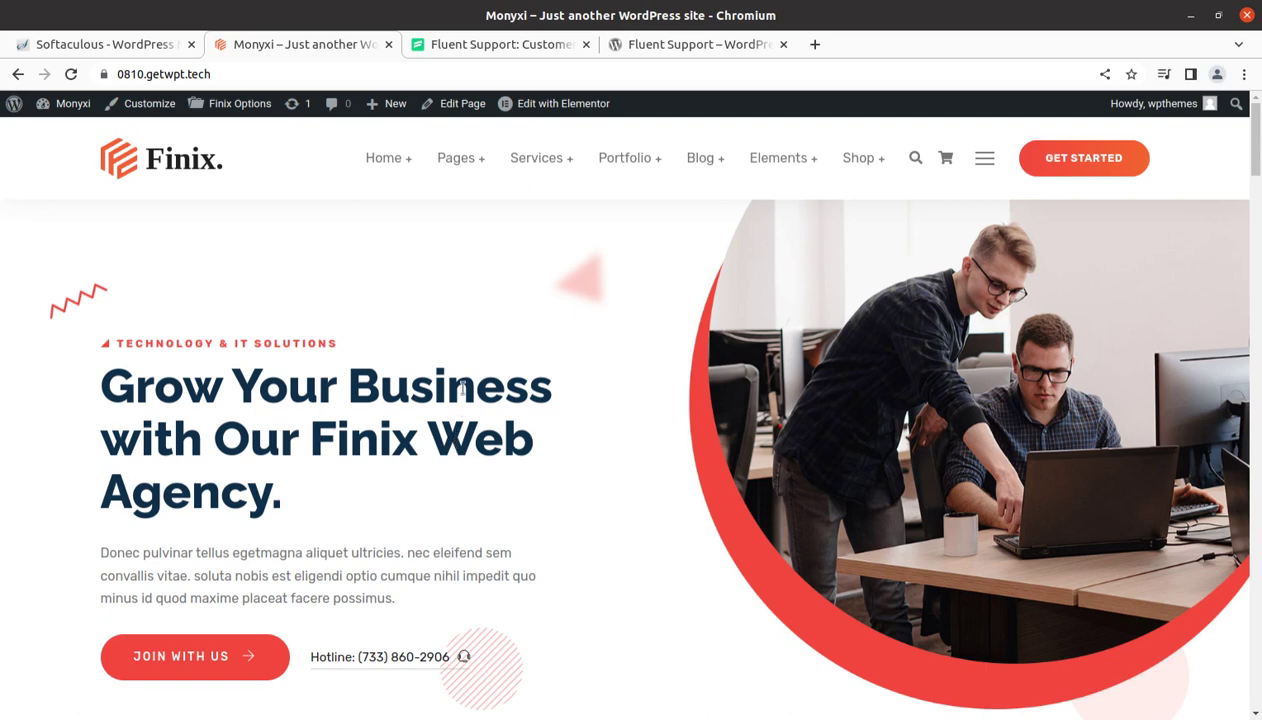
{"action": "left_click", "coordinate": [492, 46]}
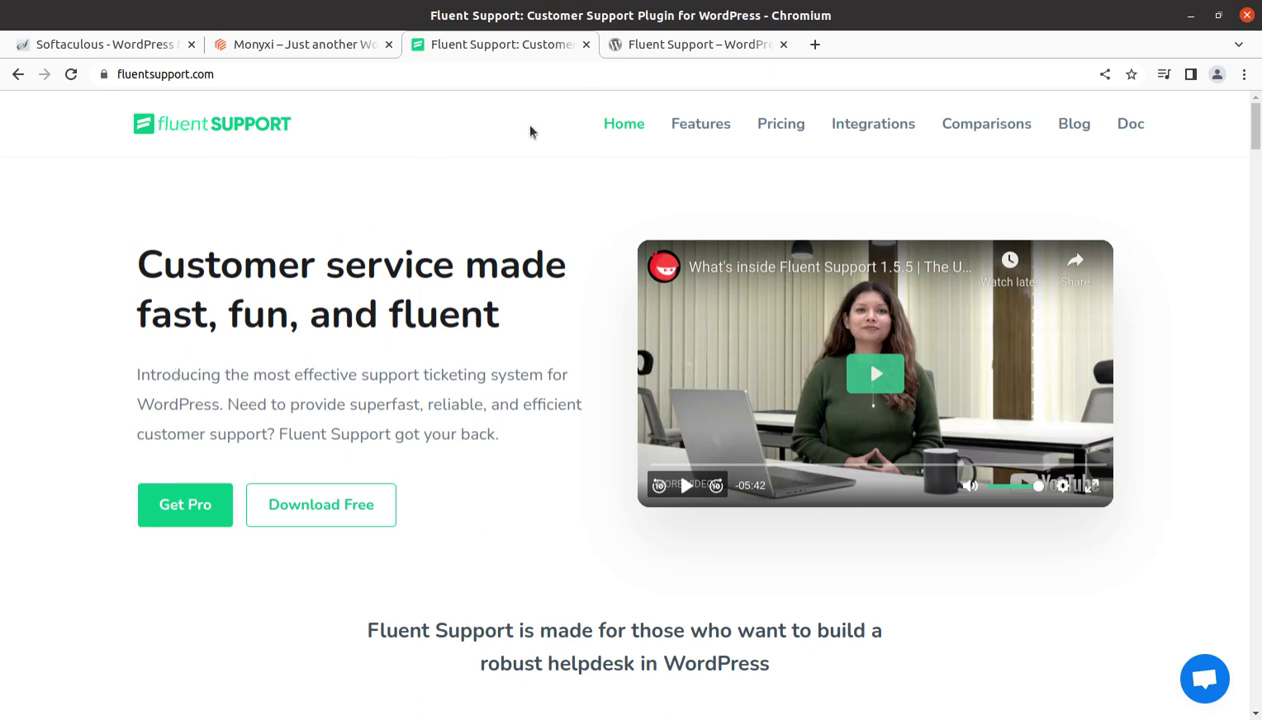
Browse the WordPress.org Fluent Support listing's description and videos, then return to the top
{"action": "left_click", "coordinate": [653, 46]}
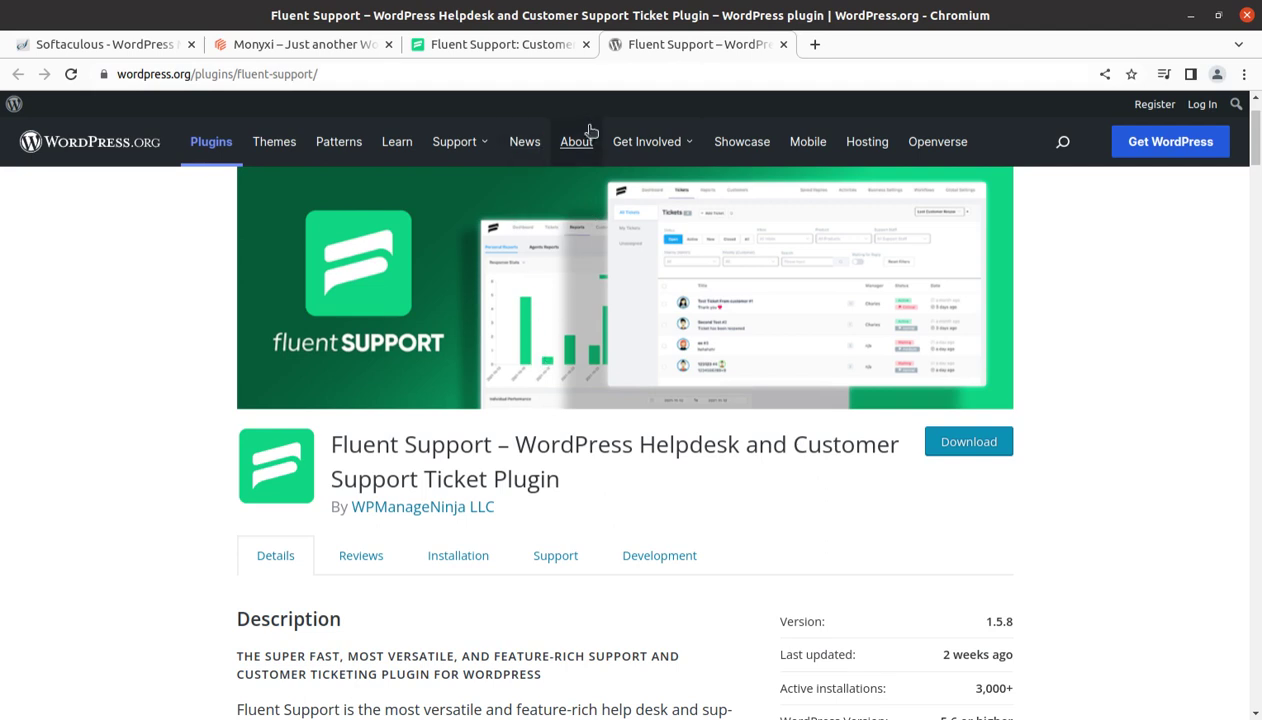
{"action": "scroll", "coordinate": [665, 546], "scroll_direction": "down", "scroll_amount": 4}
{"action": "scroll", "coordinate": [665, 546], "scroll_direction": "down", "scroll_amount": 1}
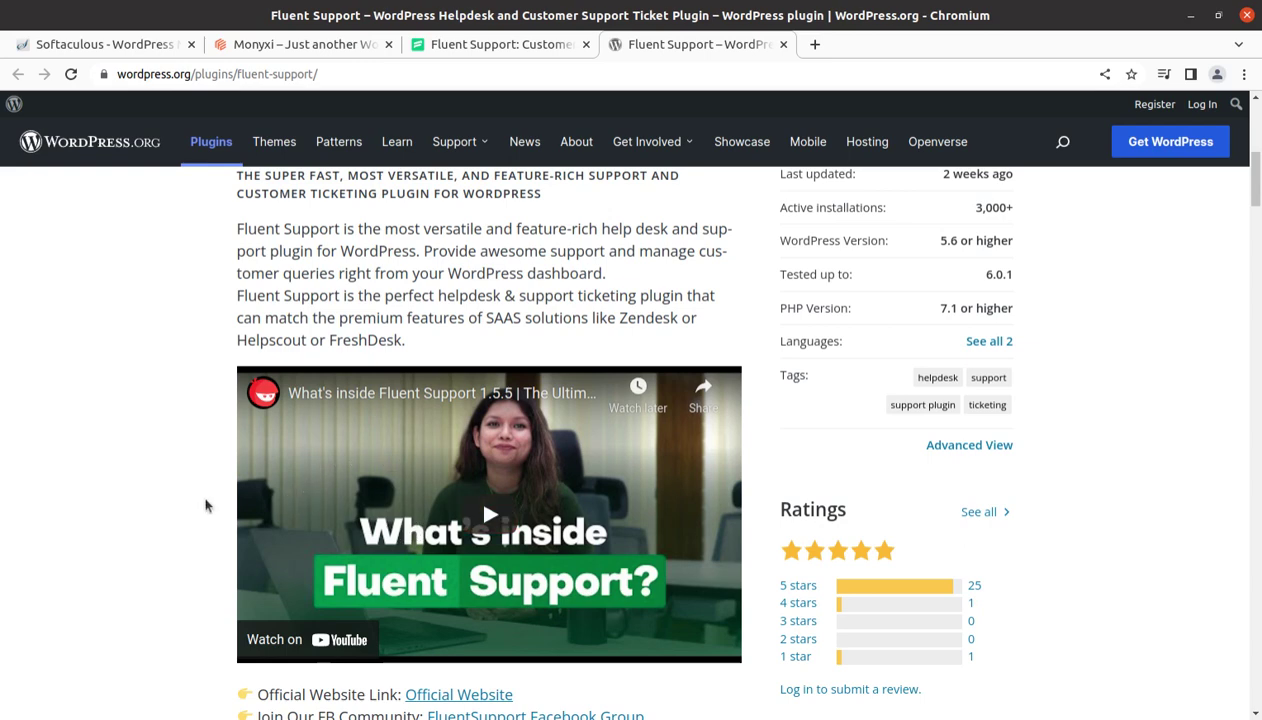
{"action": "scroll", "coordinate": [133, 595], "scroll_direction": "down", "scroll_amount": 2}
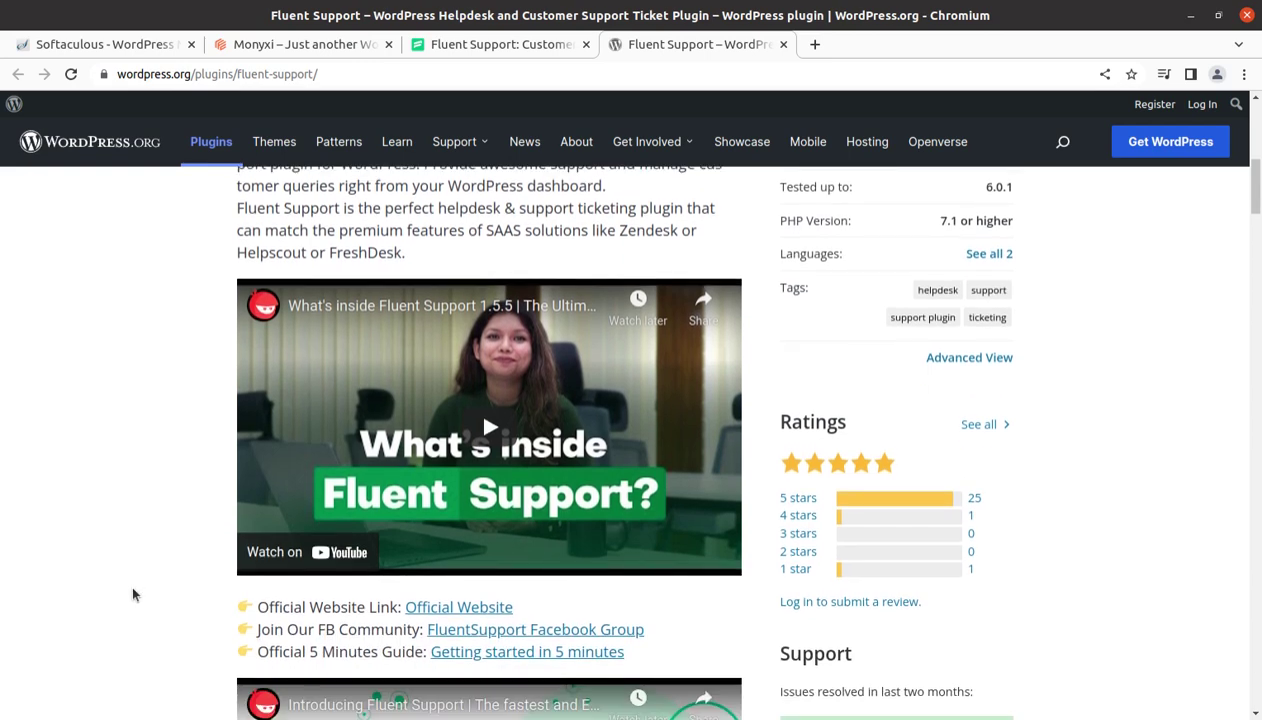
{"action": "scroll", "coordinate": [133, 595], "scroll_direction": "down", "scroll_amount": 6}
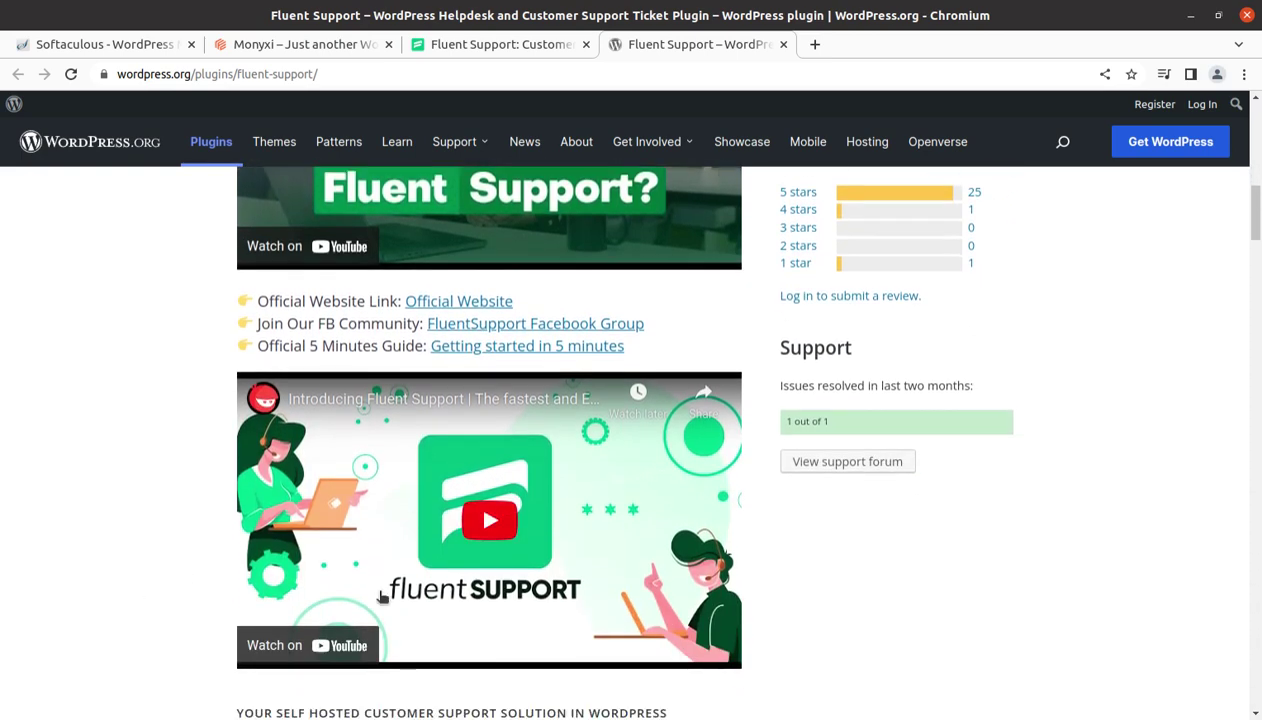
{"action": "scroll", "coordinate": [436, 385], "scroll_direction": "up", "scroll_amount": 4}
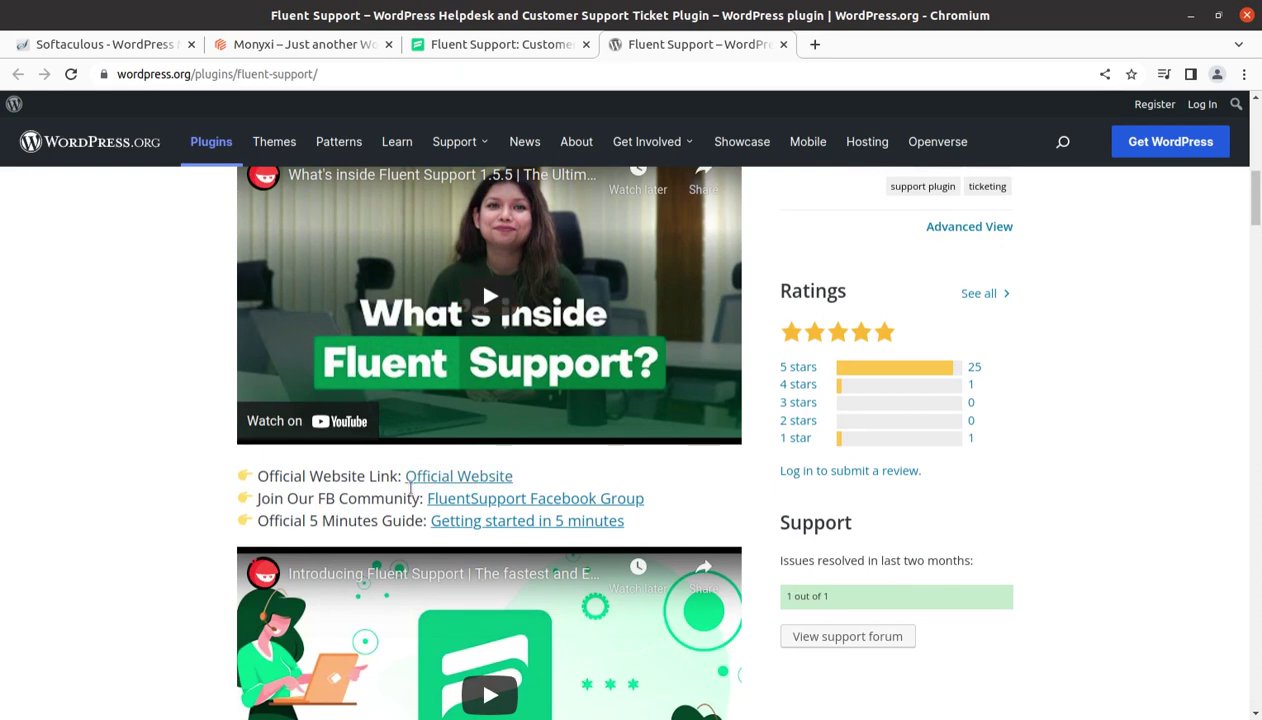
{"action": "scroll", "coordinate": [600, 510], "scroll_direction": "up", "scroll_amount": 2}
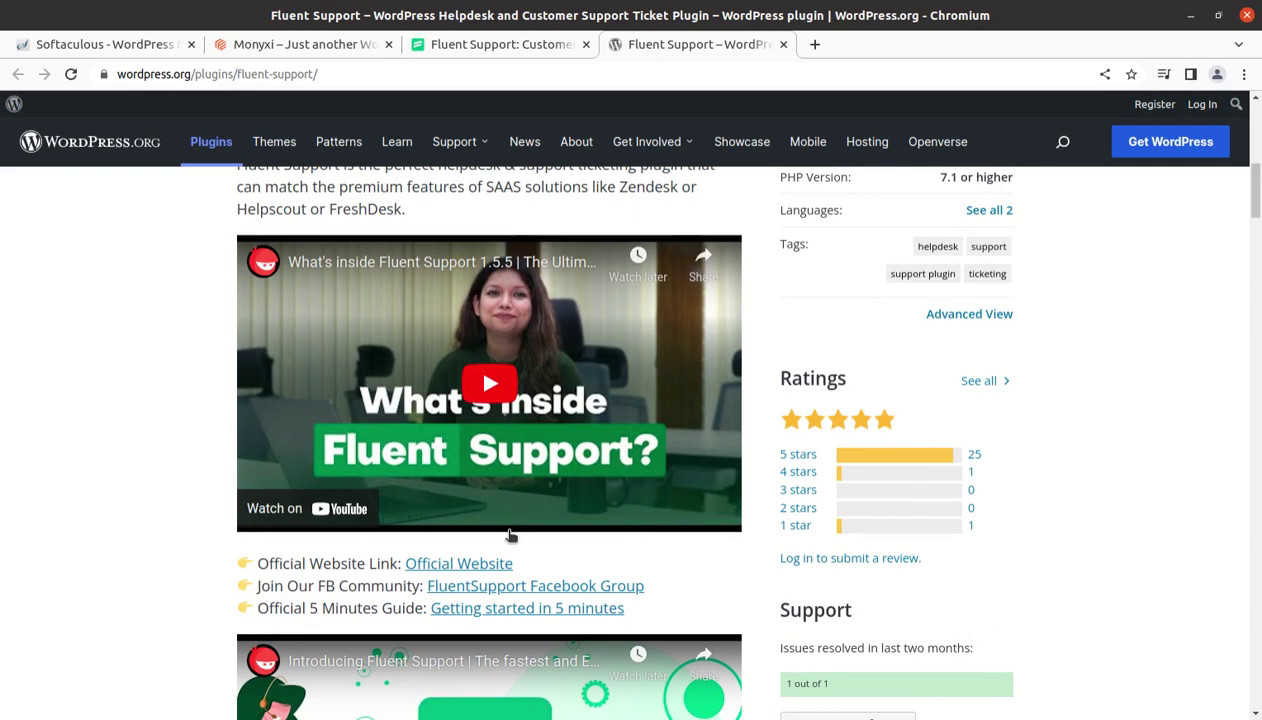
{"action": "scroll", "coordinate": [510, 537], "scroll_direction": "up", "scroll_amount": 4}
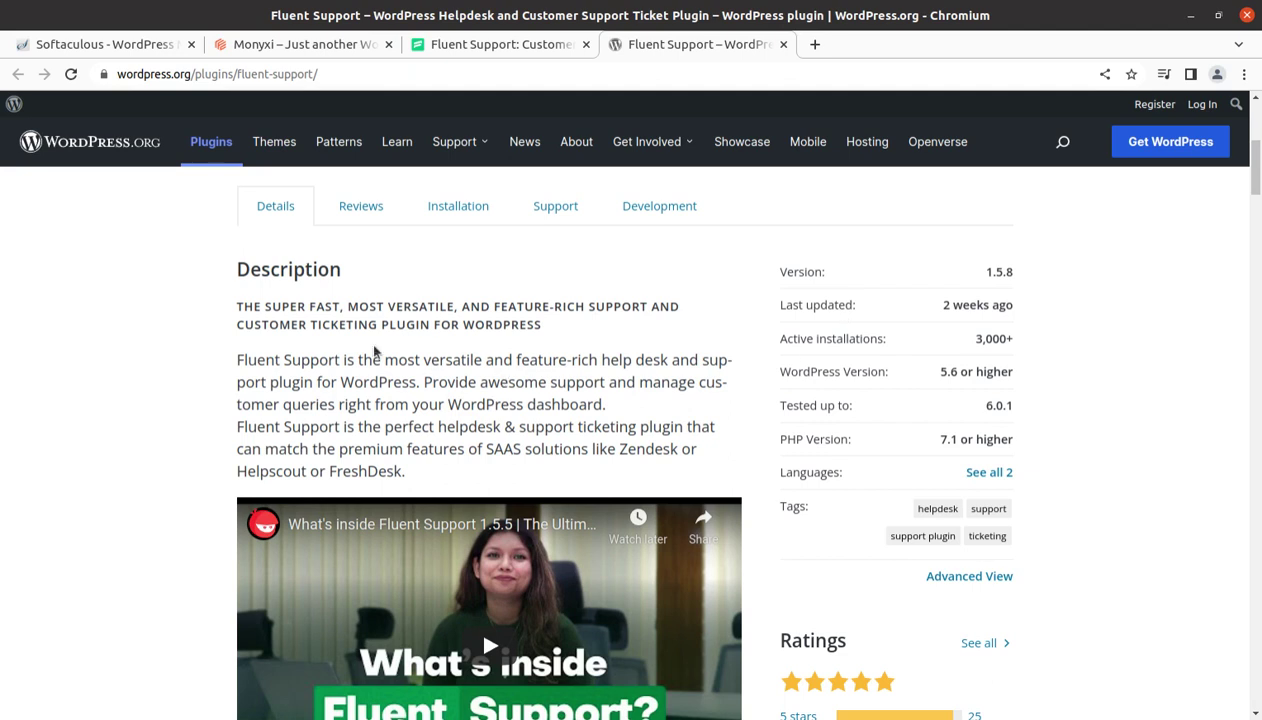
{"action": "scroll", "coordinate": [437, 441], "scroll_direction": "up", "scroll_amount": 5}
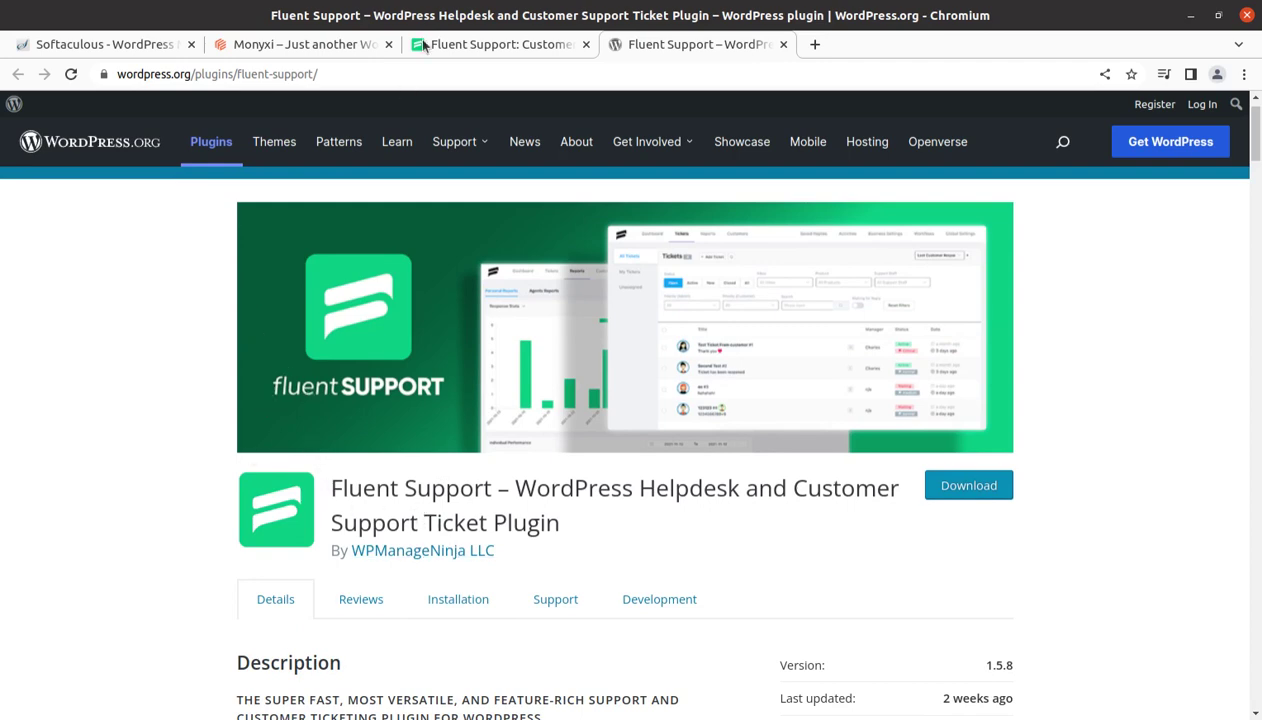
From the Monyxi admin dashboard, go to Plugins > Add New and reveal the zip upload form
{"action": "left_click", "coordinate": [460, 48]}
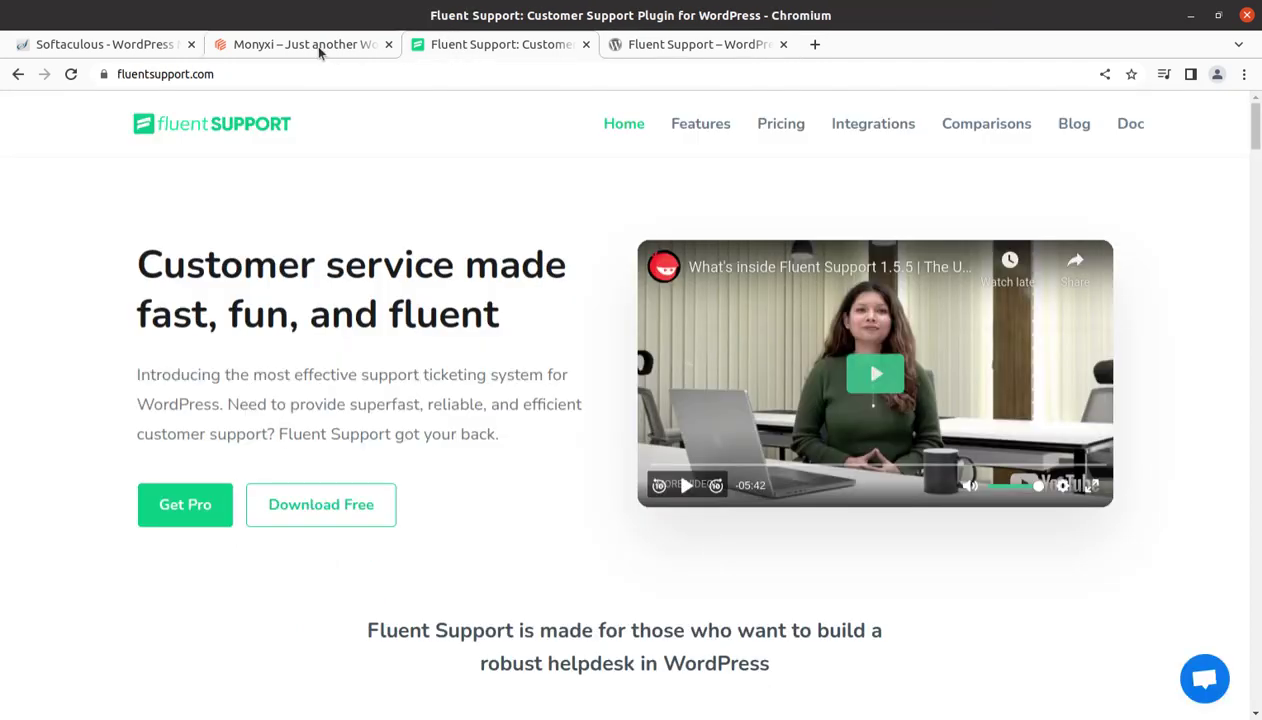
{"action": "left_click", "coordinate": [316, 46]}
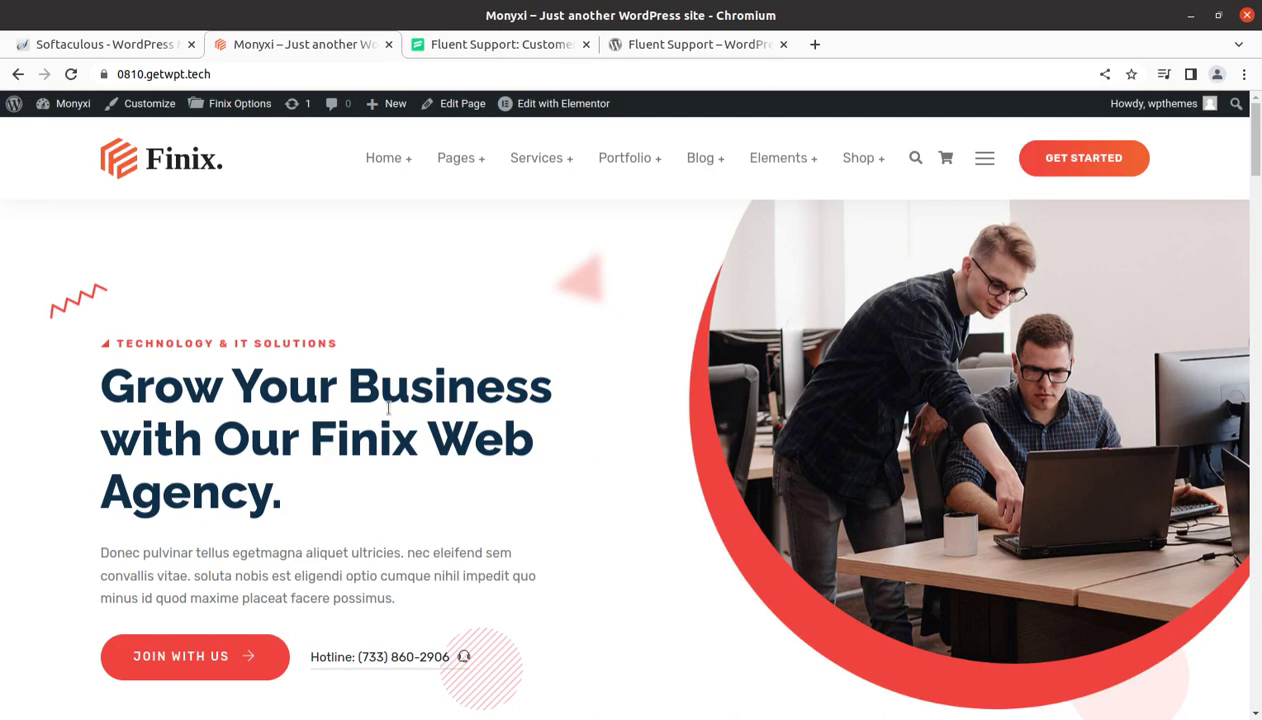
{"action": "mouse_move", "coordinate": [68, 104]}
{"action": "left_click", "coordinate": [66, 138]}
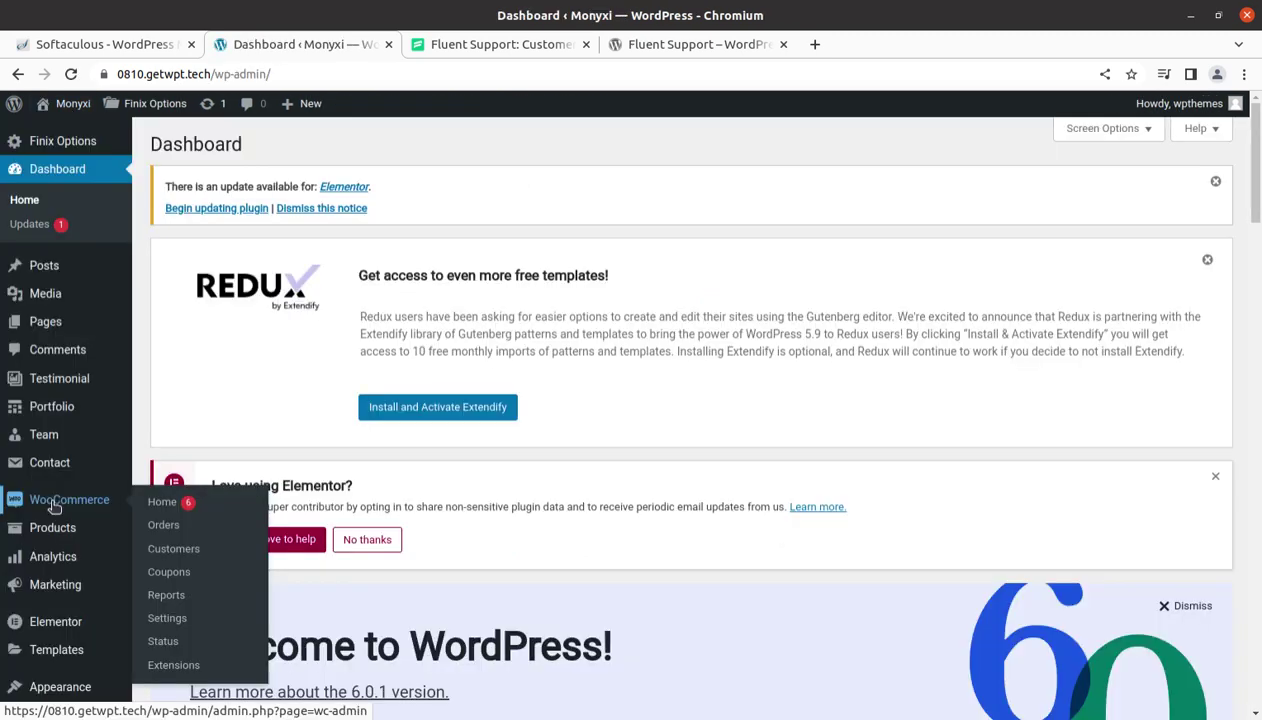
{"action": "scroll", "coordinate": [56, 600], "scroll_direction": "down", "scroll_amount": 2}
{"action": "mouse_move", "coordinate": [62, 662]}
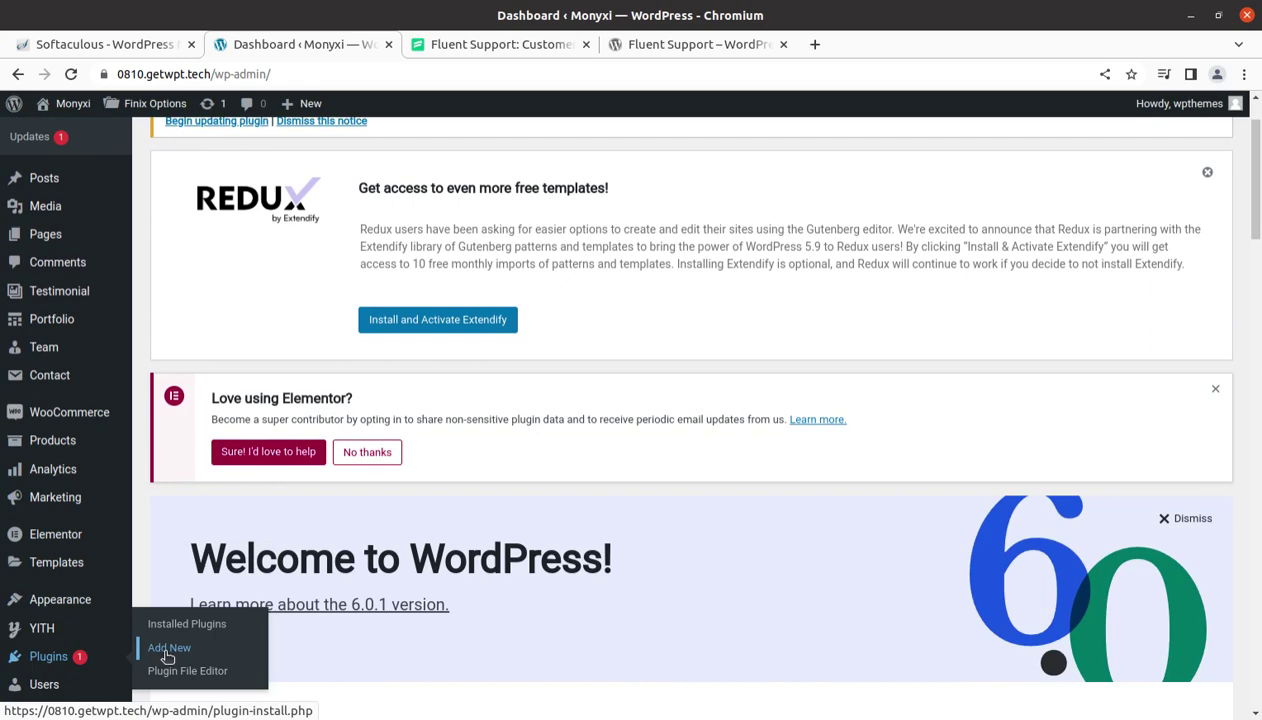
{"action": "left_click", "coordinate": [168, 649]}
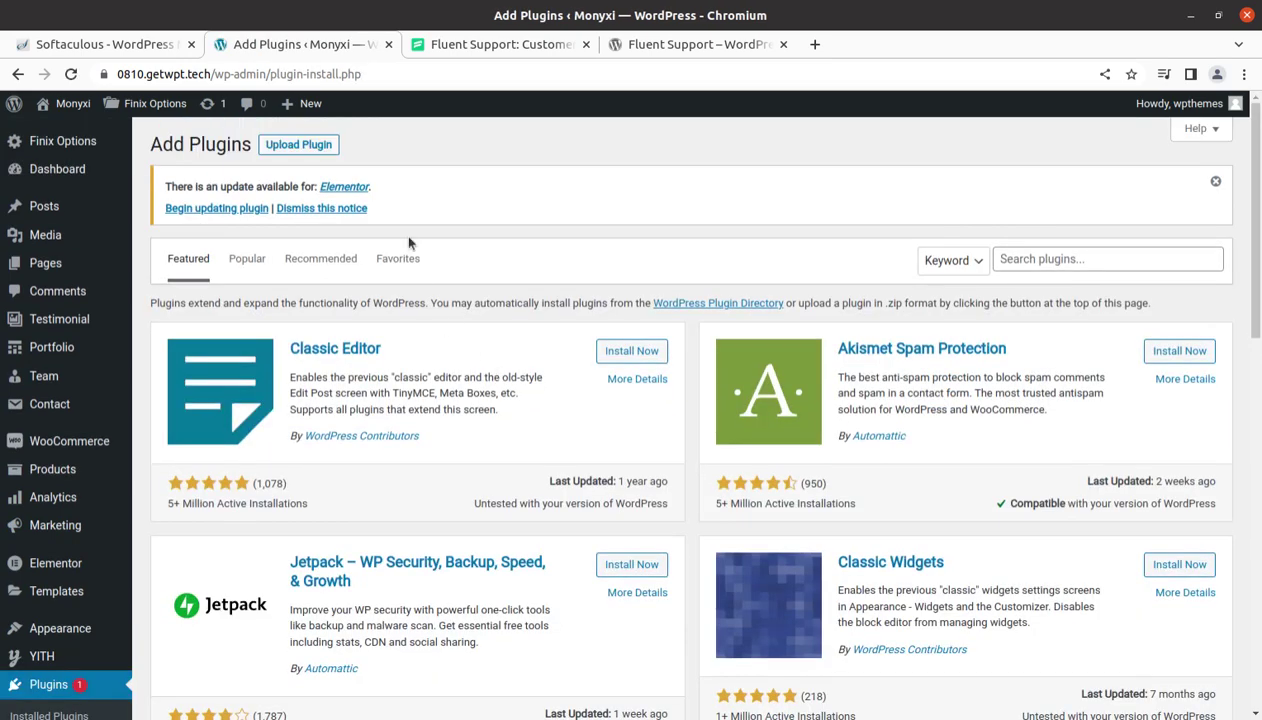
{"action": "left_click", "coordinate": [306, 148]}
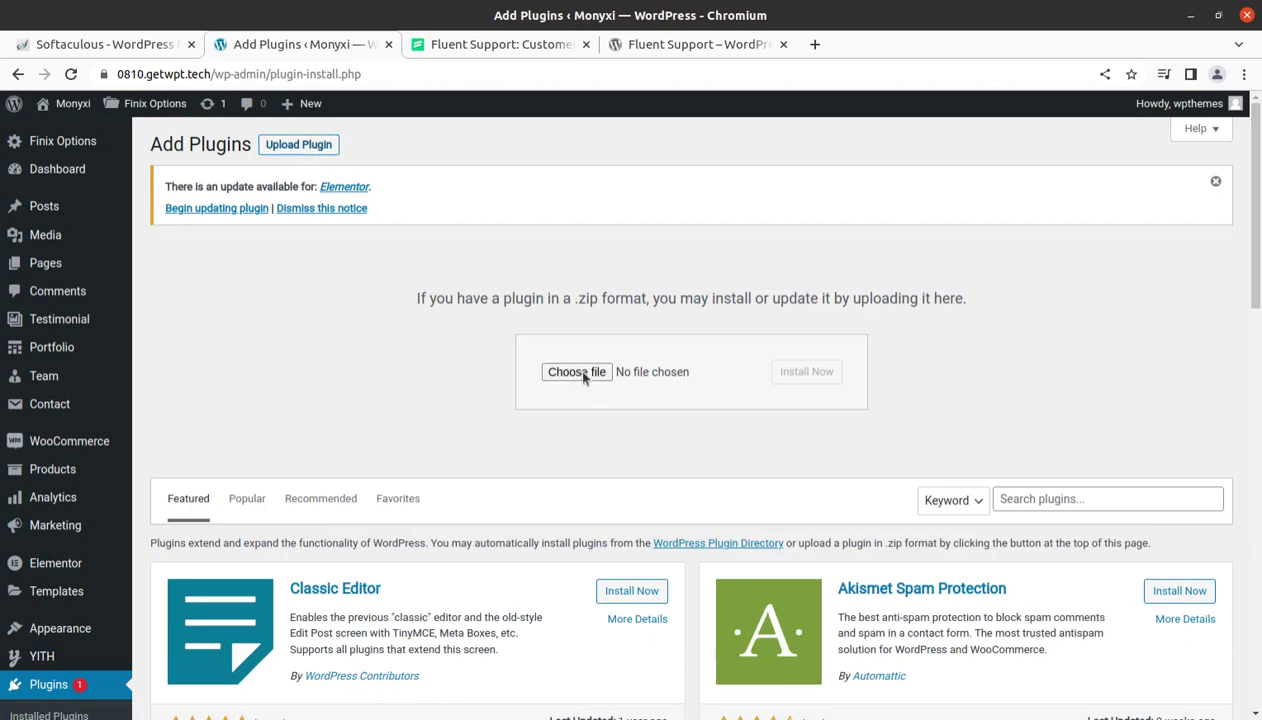
Upload fluent-support-pro.zip from the fluent-support-pro_v1.5.7 folder, install it and activate it
{"action": "left_click", "coordinate": [580, 372]}
{"action": "double_click", "coordinate": [358, 128]}
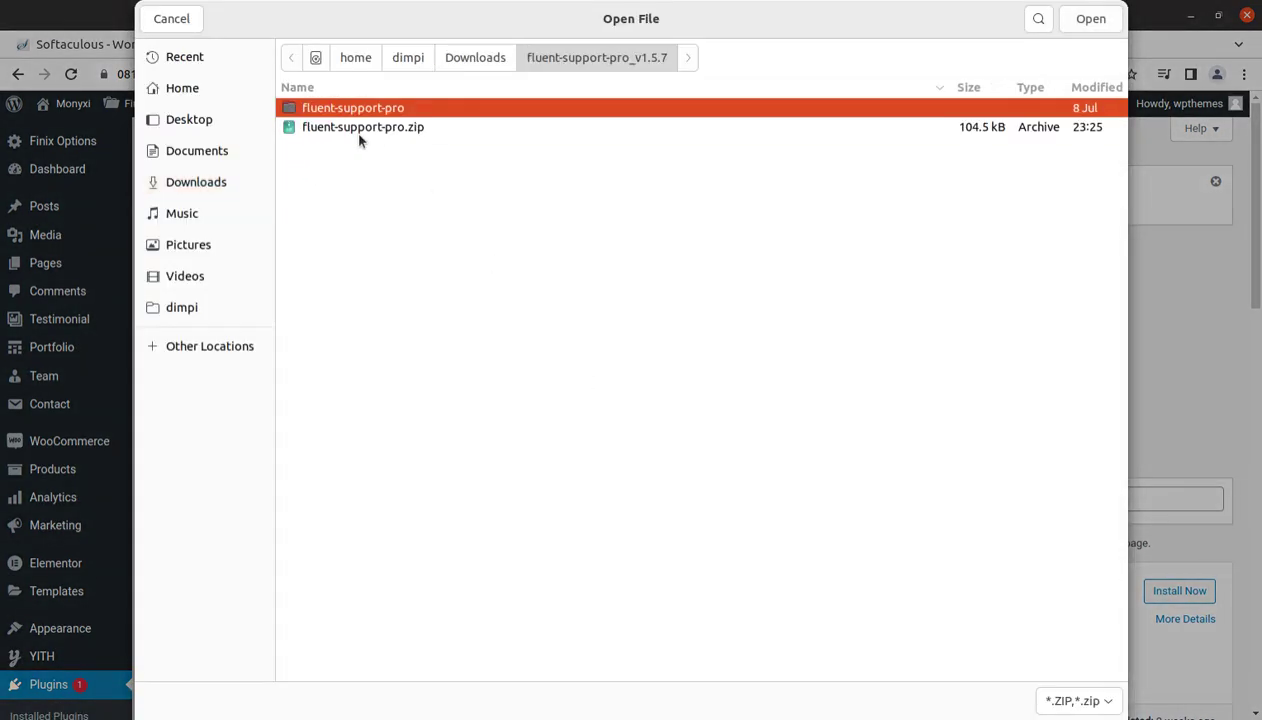
{"action": "left_click", "coordinate": [360, 128]}
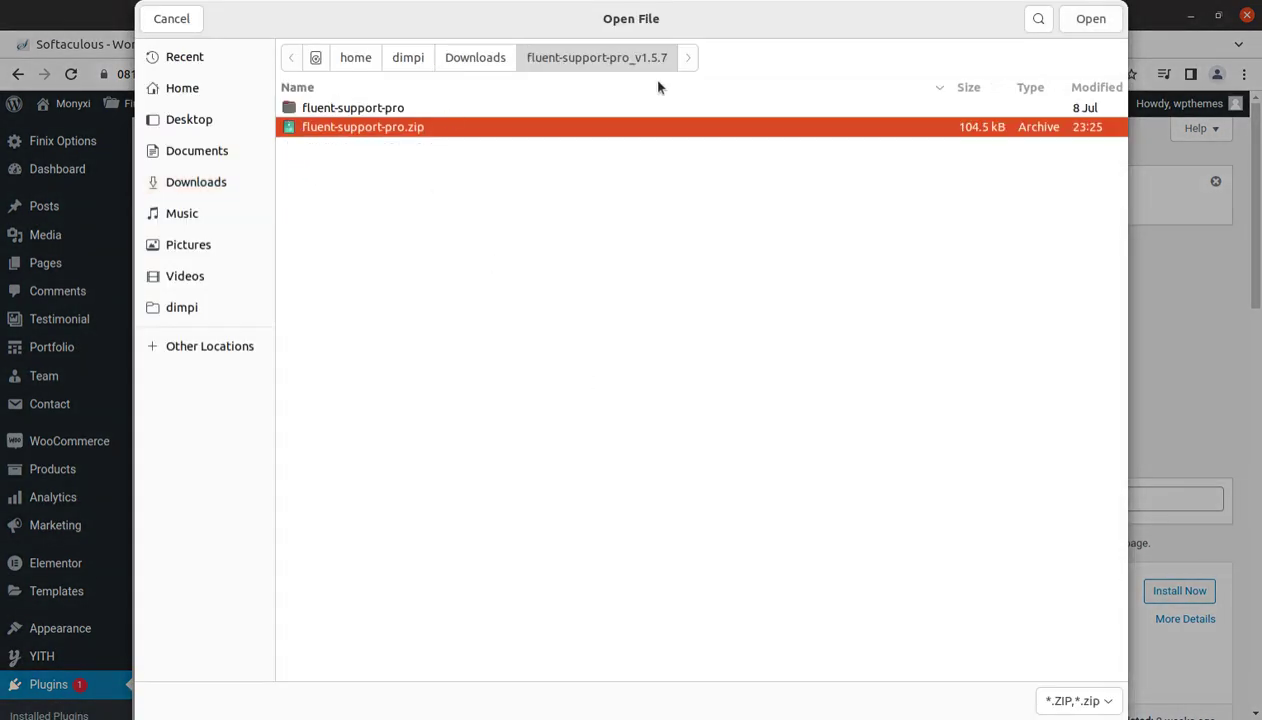
{"action": "left_click", "coordinate": [1075, 19]}
{"action": "left_click", "coordinate": [797, 374]}
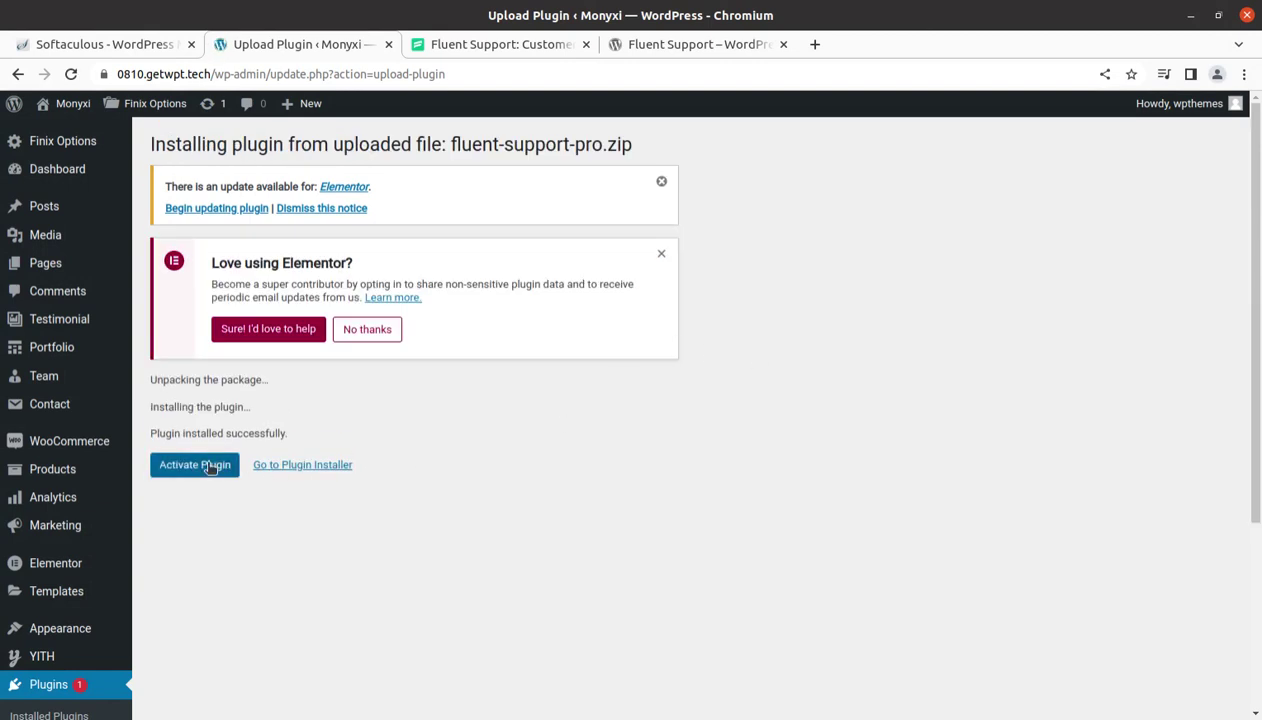
{"action": "left_click", "coordinate": [214, 469]}
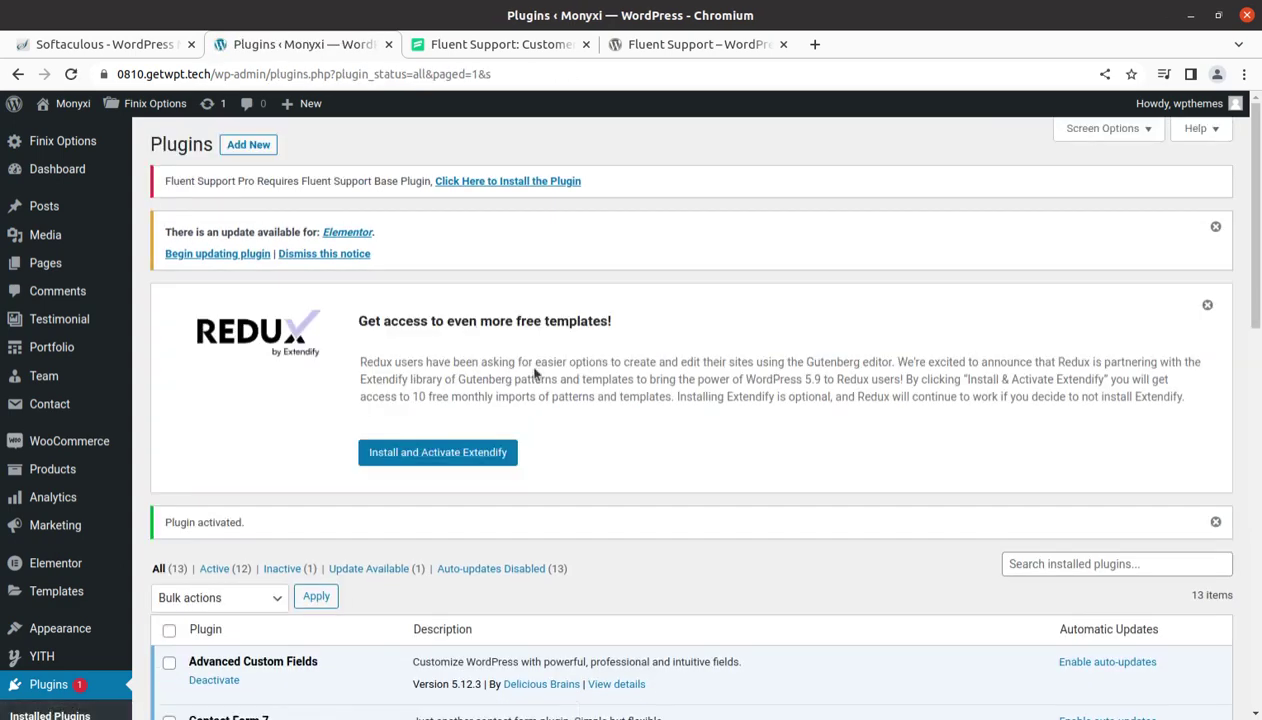
Dismiss the Redux and Elementor notices and update Elementor to version 3.7.0
{"action": "left_click", "coordinate": [1207, 305]}
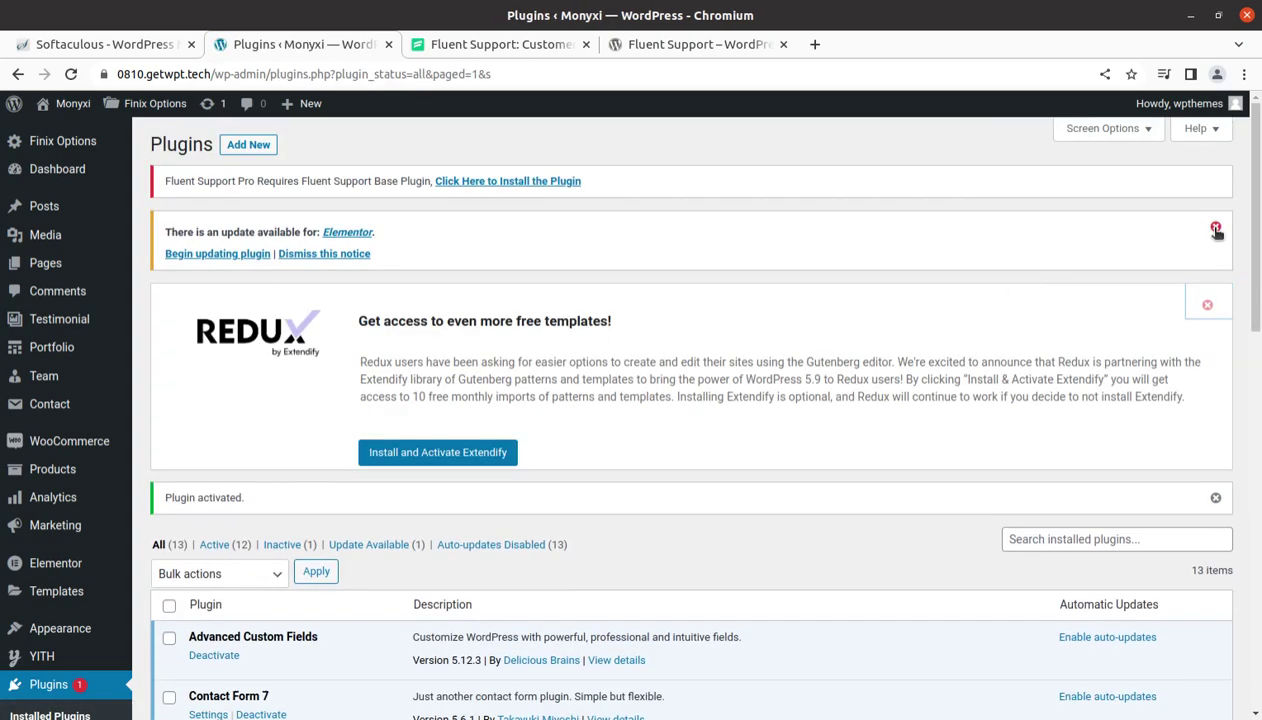
{"action": "left_click", "coordinate": [1216, 229]}
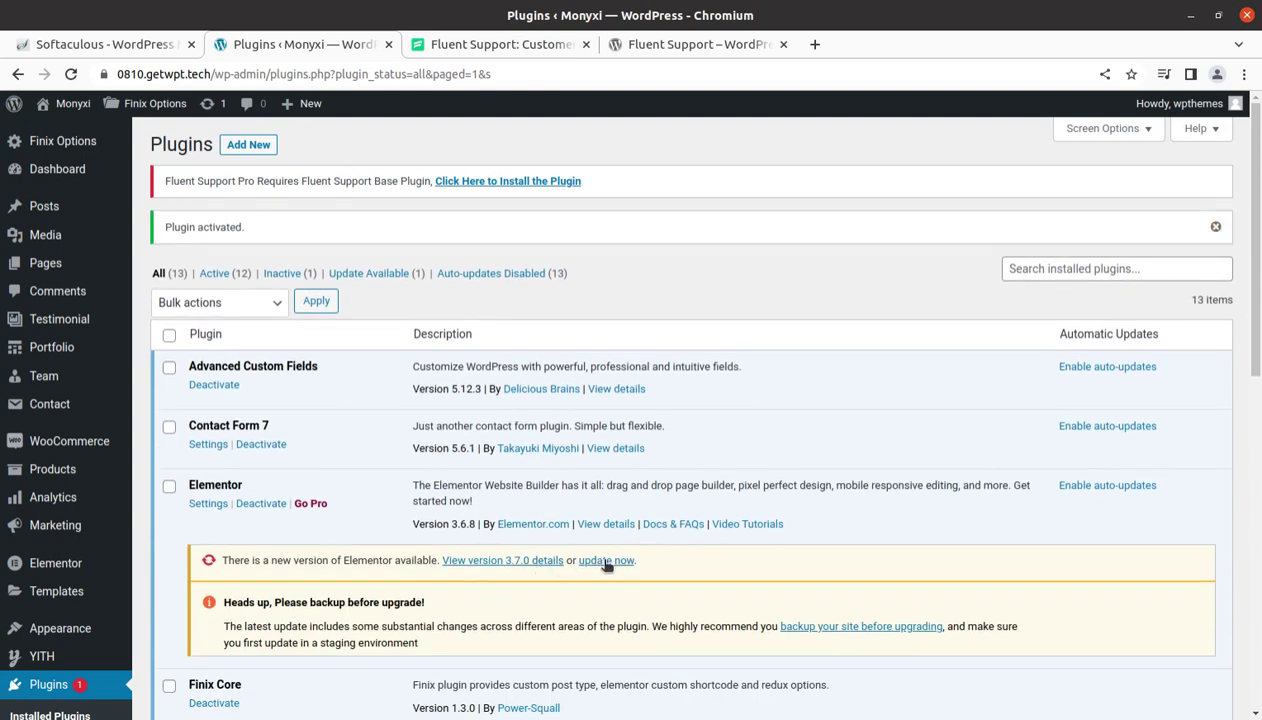
{"action": "left_click", "coordinate": [606, 560]}
{"action": "scroll", "coordinate": [700, 525], "scroll_direction": "down", "scroll_amount": 1}
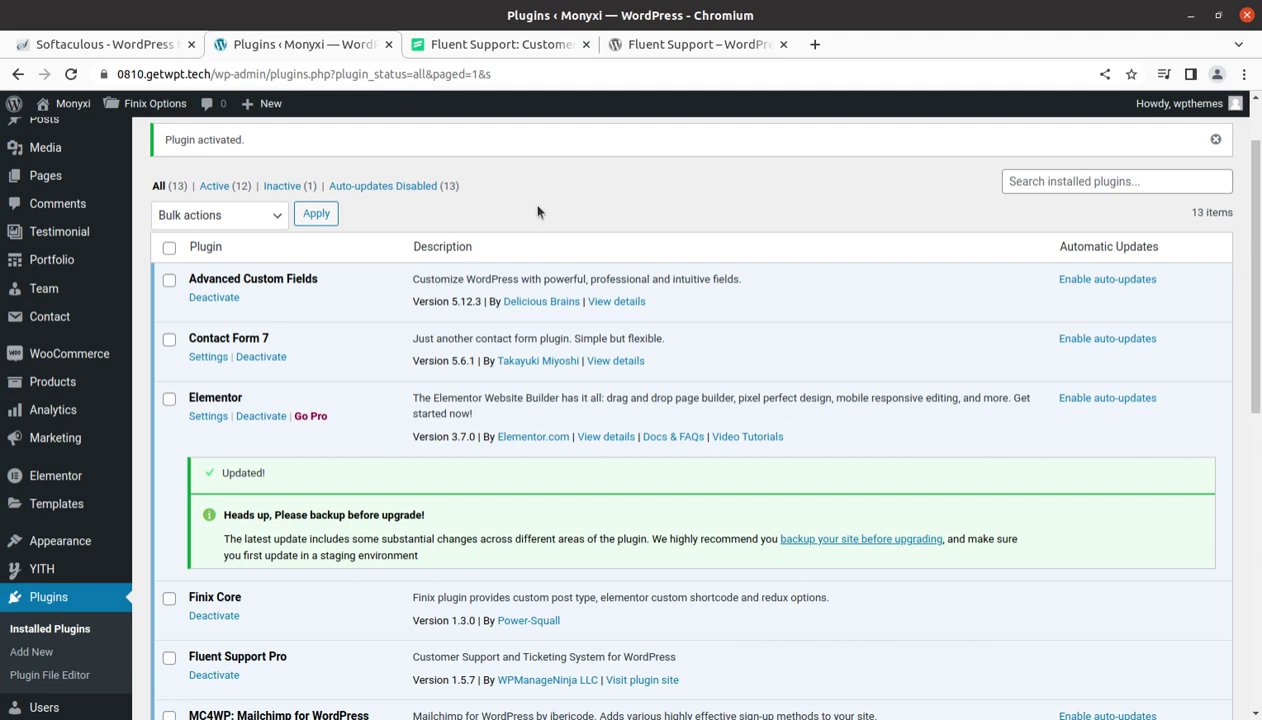
{"action": "scroll", "coordinate": [518, 450], "scroll_direction": "down", "scroll_amount": 3}
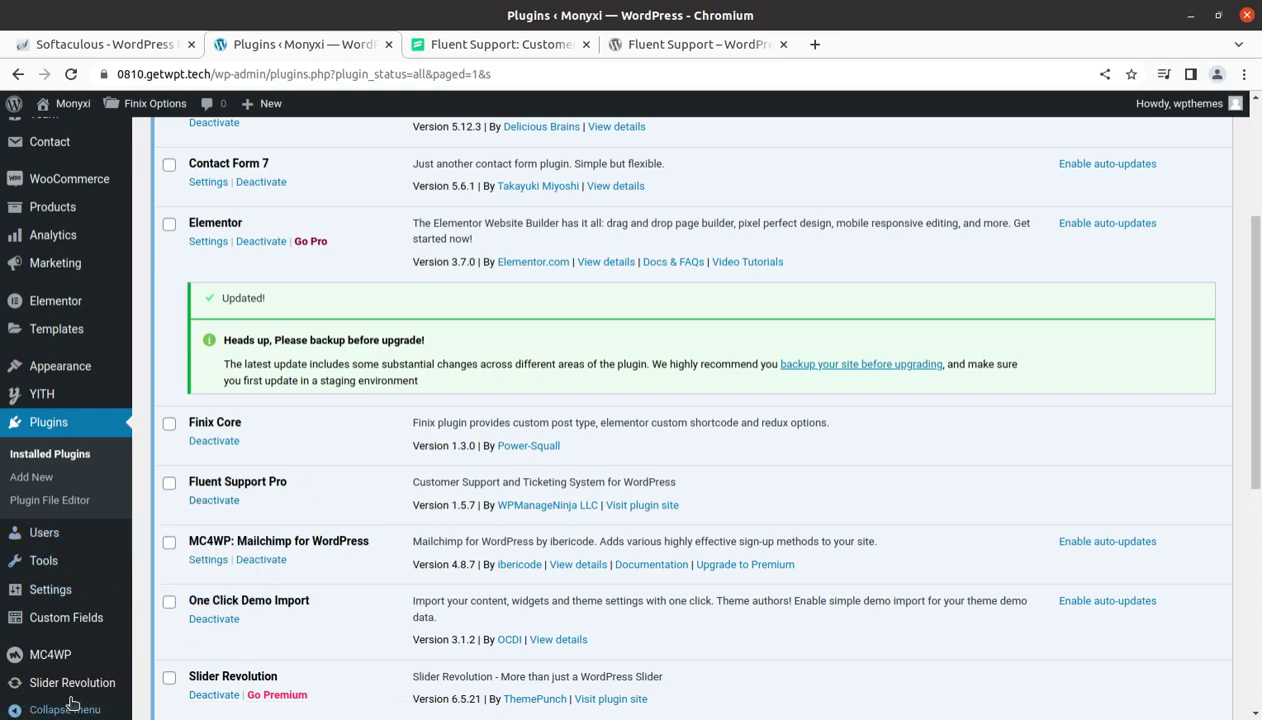
{"action": "scroll", "coordinate": [60, 590], "scroll_direction": "down", "scroll_amount": 3}
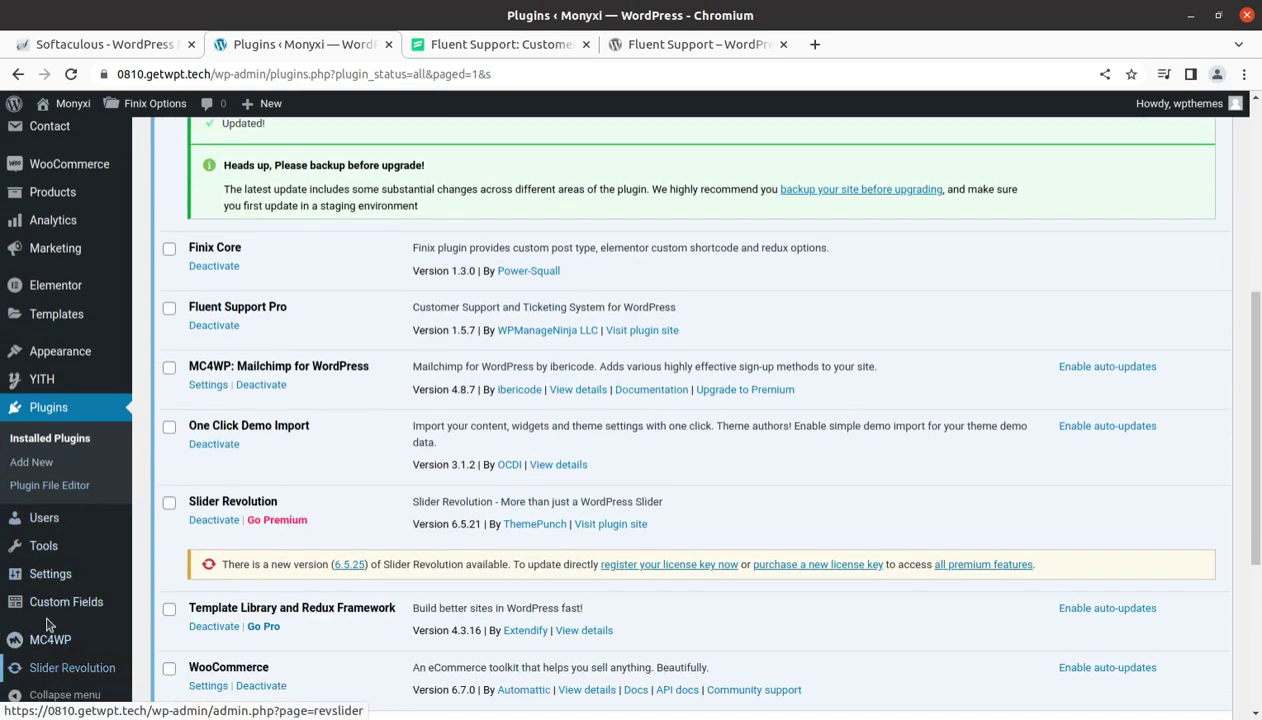
{"action": "mouse_move", "coordinate": [54, 568]}
{"action": "scroll", "coordinate": [54, 568], "scroll_direction": "up", "scroll_amount": 3}
{"action": "scroll", "coordinate": [85, 416], "scroll_direction": "up", "scroll_amount": 3}
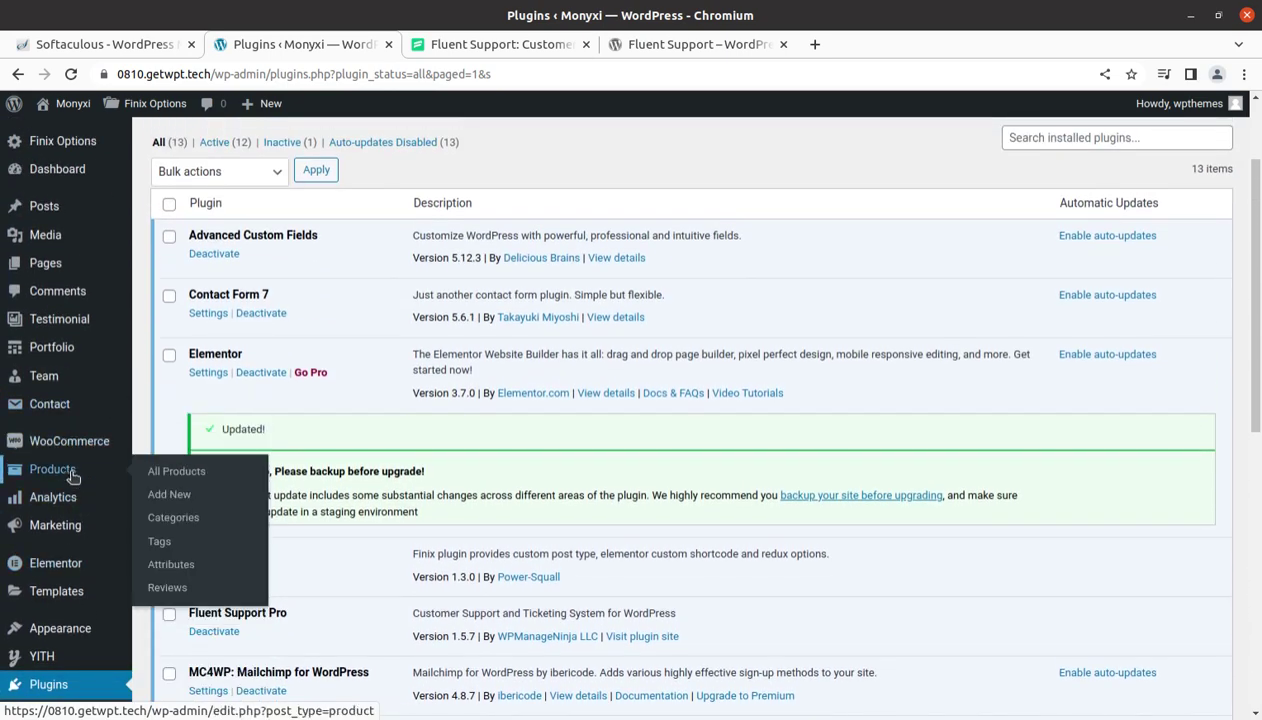
{"action": "scroll", "coordinate": [90, 560], "scroll_direction": "down", "scroll_amount": 3}
{"action": "scroll", "coordinate": [90, 568], "scroll_direction": "up", "scroll_amount": 5}
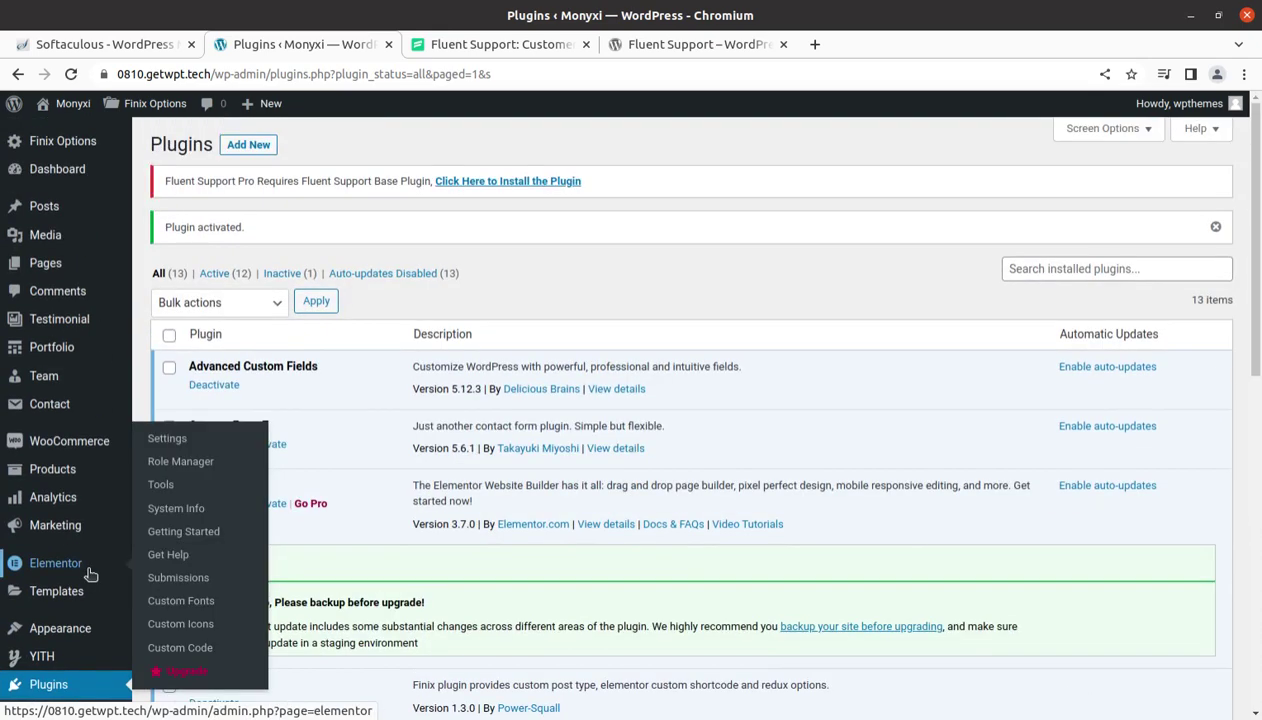
{"action": "mouse_move", "coordinate": [120, 325]}
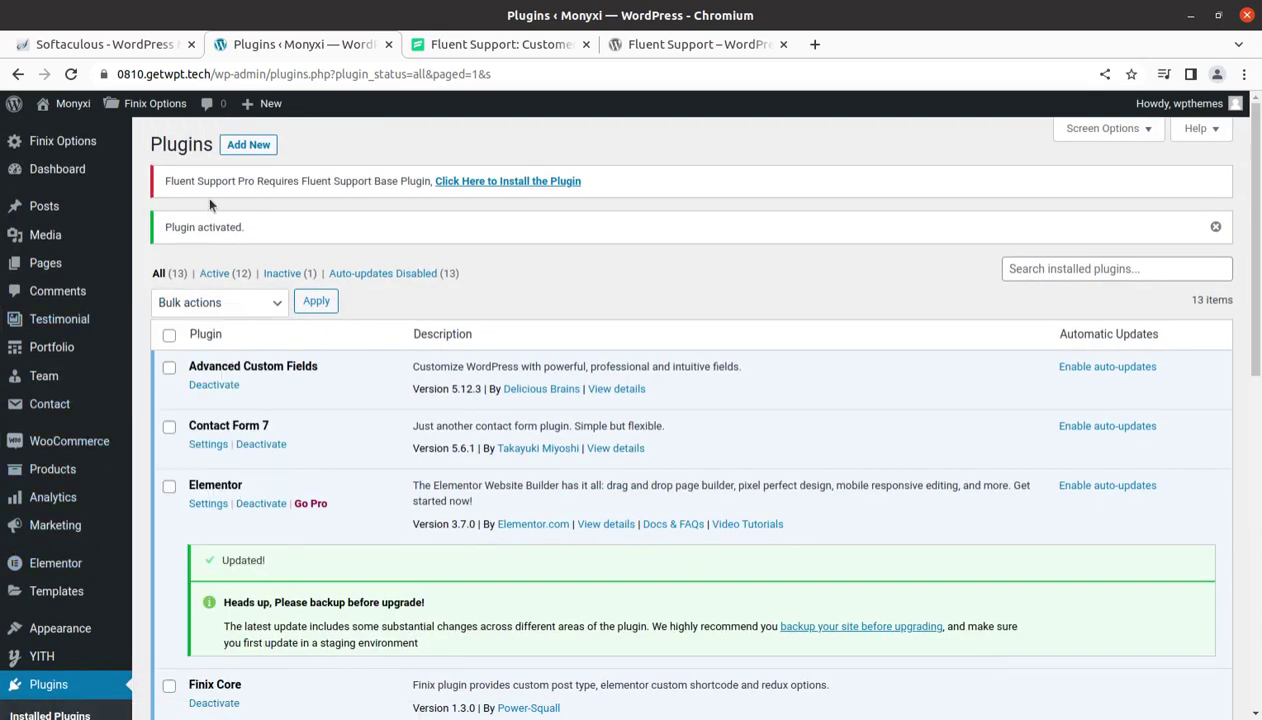
Install and activate the Fluent Support 1.5.8 base plugin from the Pro plugin's notice
{"action": "left_click", "coordinate": [490, 184]}
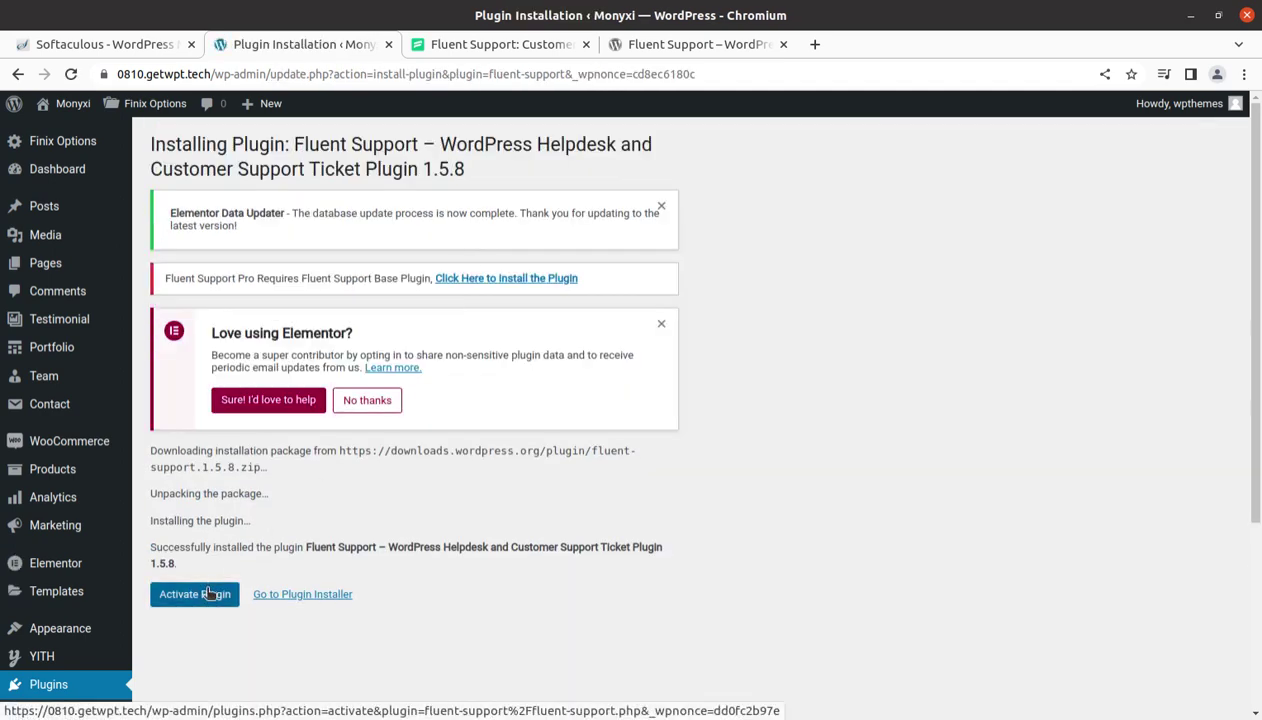
{"action": "left_click", "coordinate": [192, 600]}
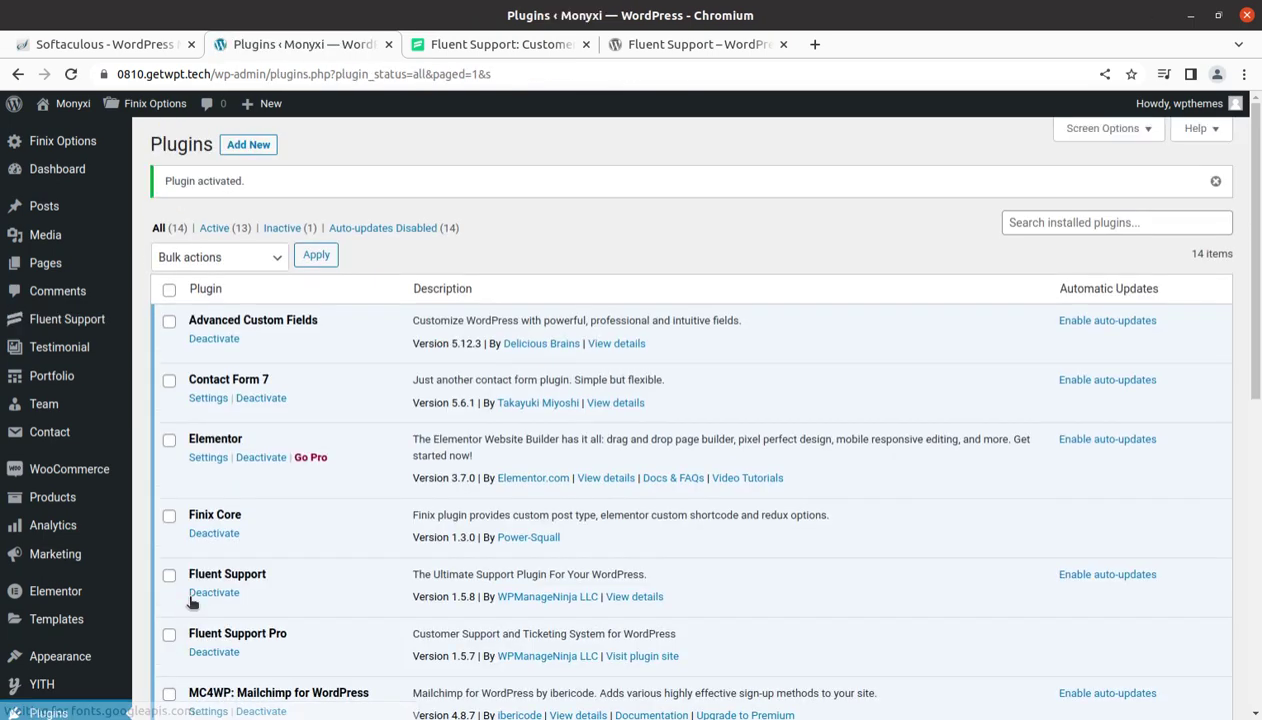
{"action": "scroll", "coordinate": [405, 516], "scroll_direction": "down", "scroll_amount": 3}
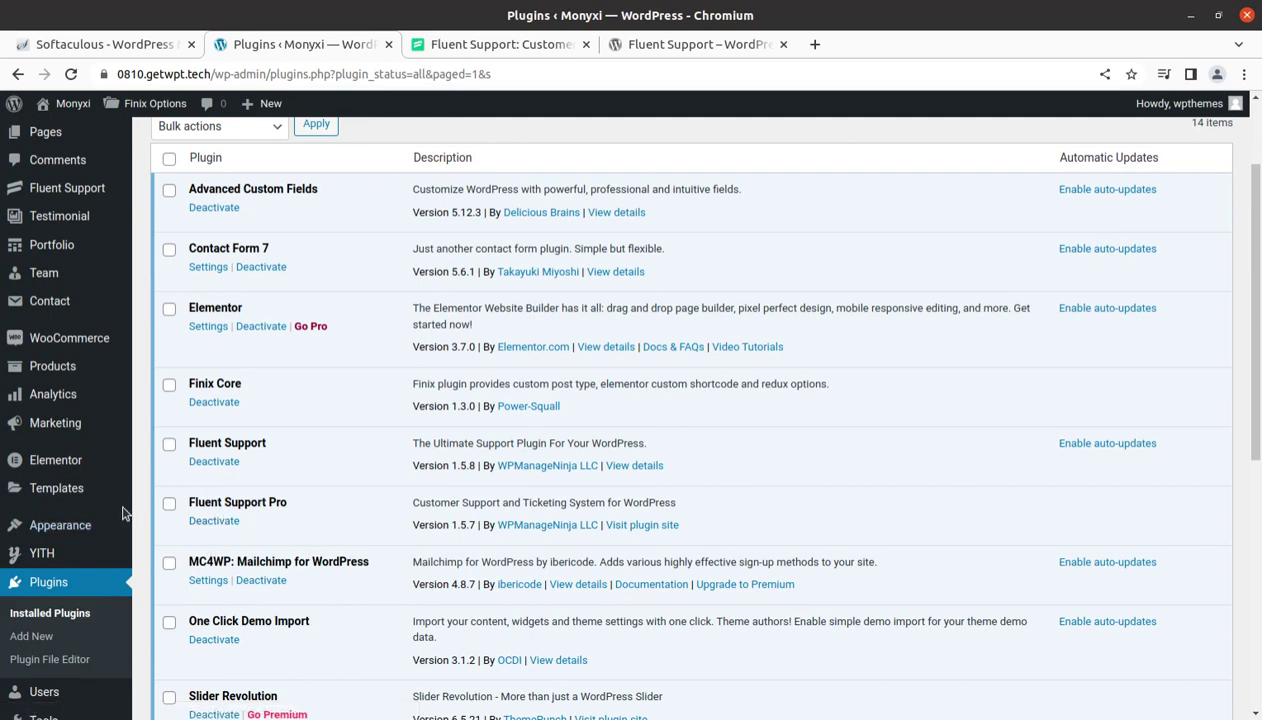
{"action": "scroll", "coordinate": [107, 425], "scroll_direction": "up", "scroll_amount": 2}
{"action": "mouse_move", "coordinate": [72, 331]}
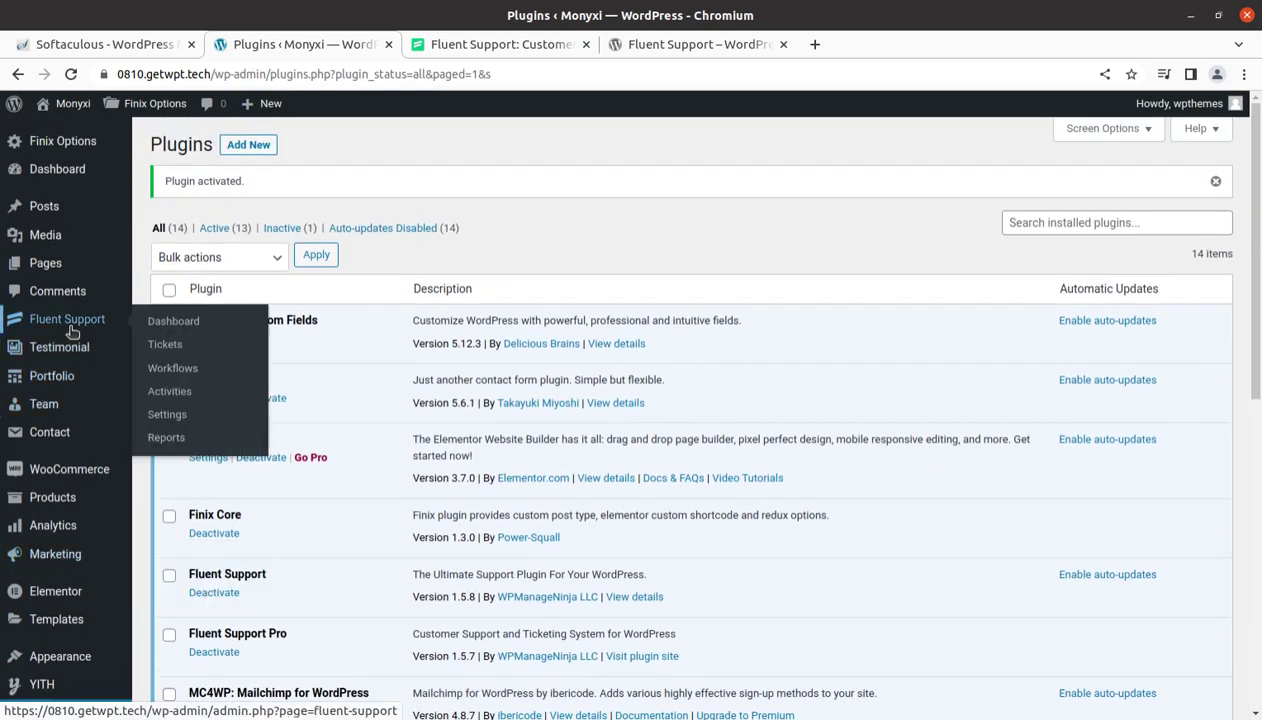
Open the Fluent Support dashboard, glancing at its WordPress.org plugin page before returning to setup
{"action": "left_click", "coordinate": [160, 328]}
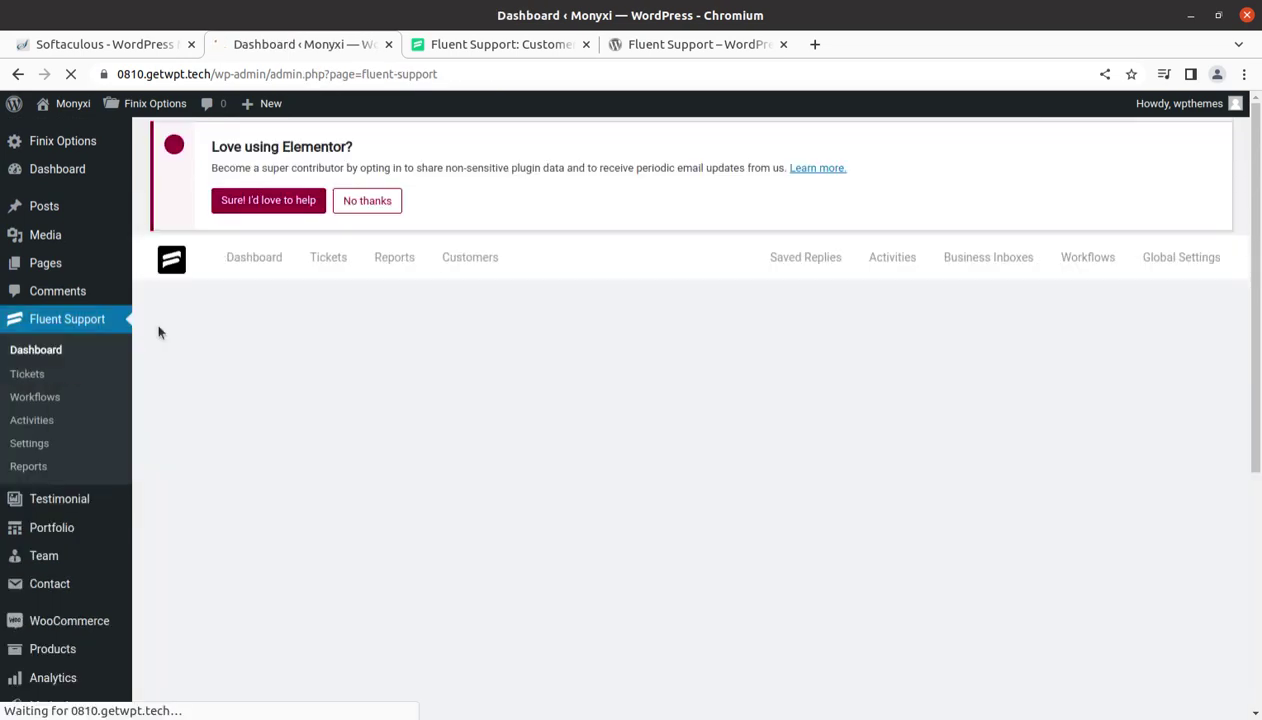
{"action": "left_click", "coordinate": [662, 45]}
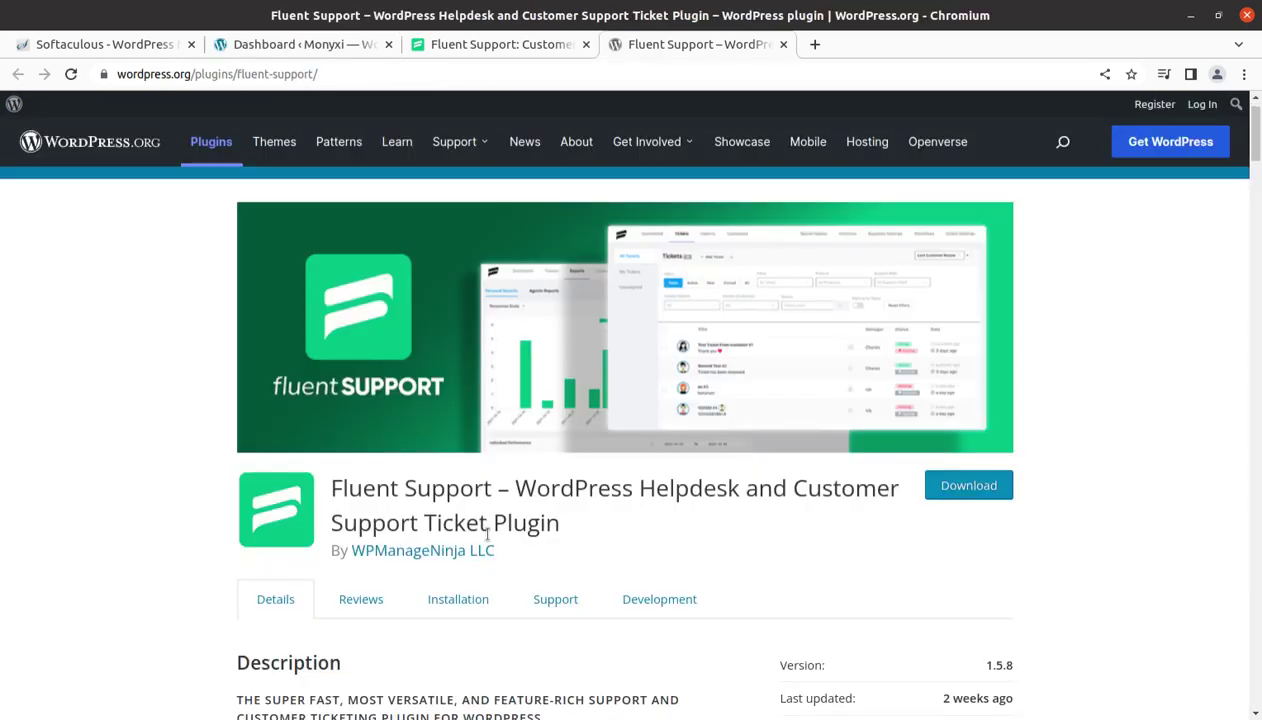
{"action": "scroll", "coordinate": [493, 521], "scroll_direction": "down", "scroll_amount": 5}
{"action": "scroll", "coordinate": [476, 540], "scroll_direction": "down", "scroll_amount": 5}
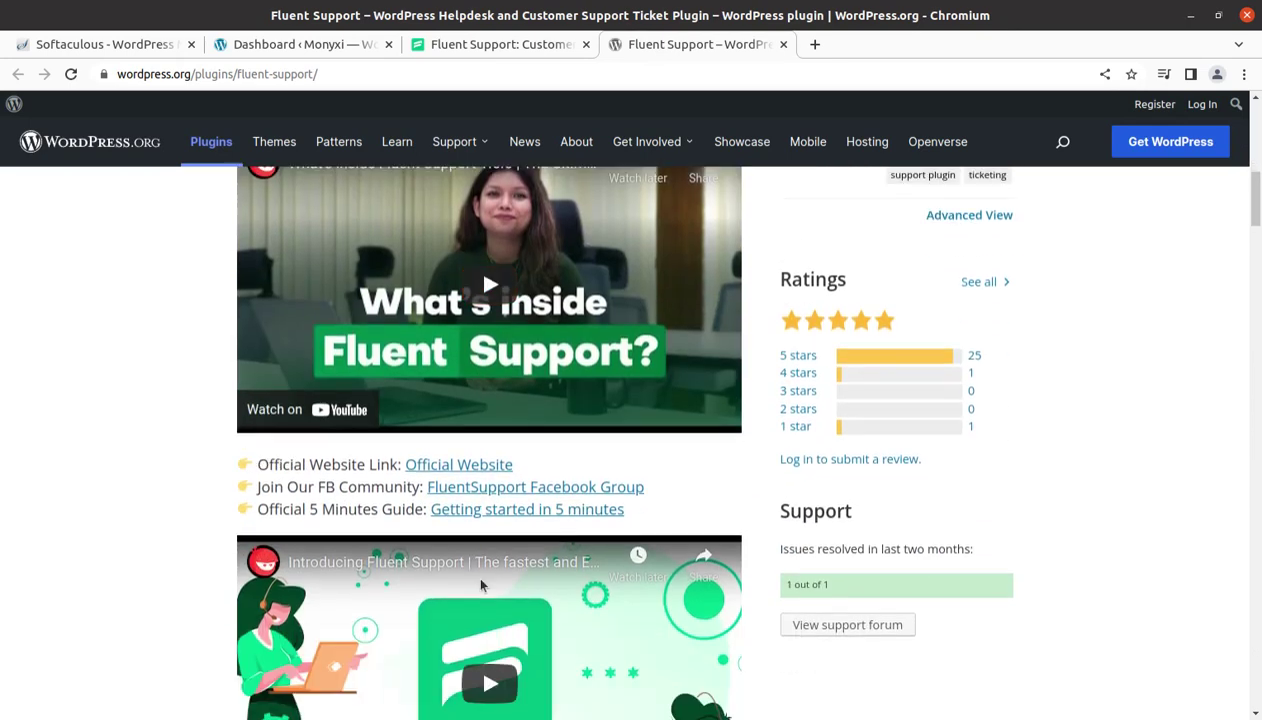
{"action": "scroll", "coordinate": [401, 518], "scroll_direction": "up", "scroll_amount": 2}
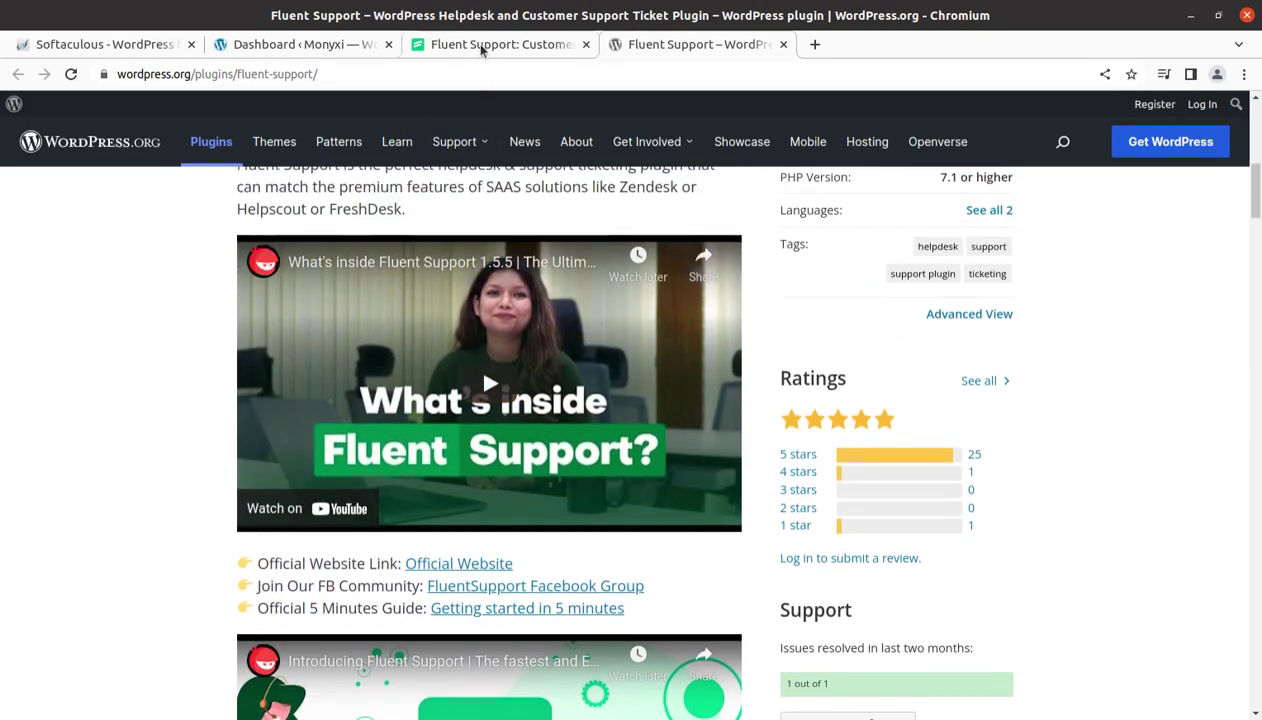
{"action": "left_click", "coordinate": [322, 50]}
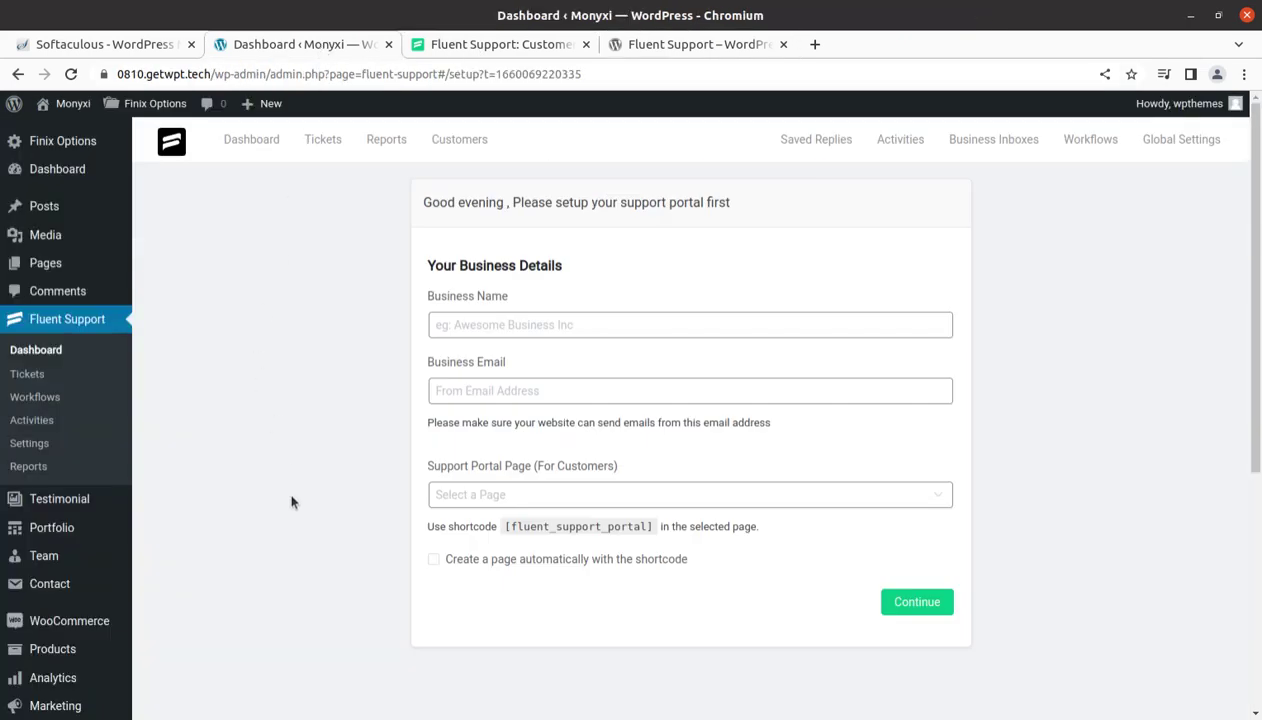
Enter WPT as the business name and fill in the business e-mail address
{"action": "left_click", "coordinate": [476, 326]}
{"action": "left_click", "coordinate": [463, 390]}
{"action": "left_click", "coordinate": [450, 494]}
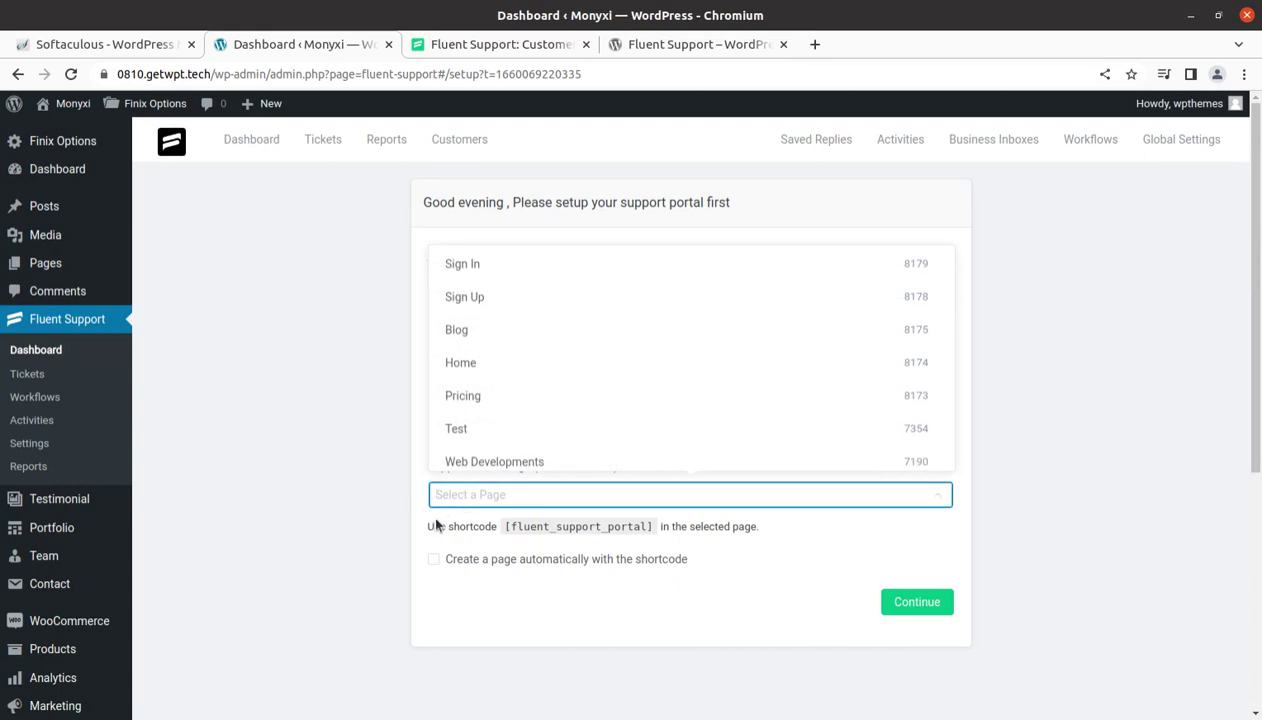
{"action": "left_click", "coordinate": [375, 391]}
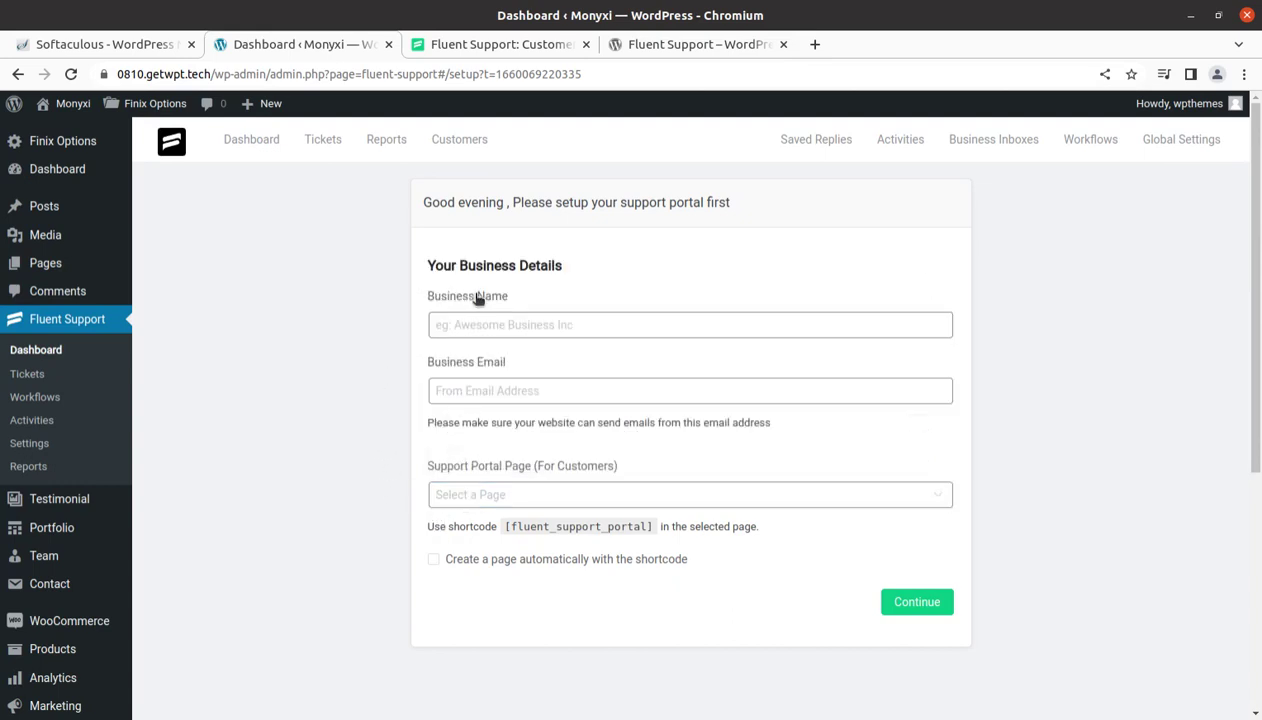
{"action": "left_click", "coordinate": [474, 322]}
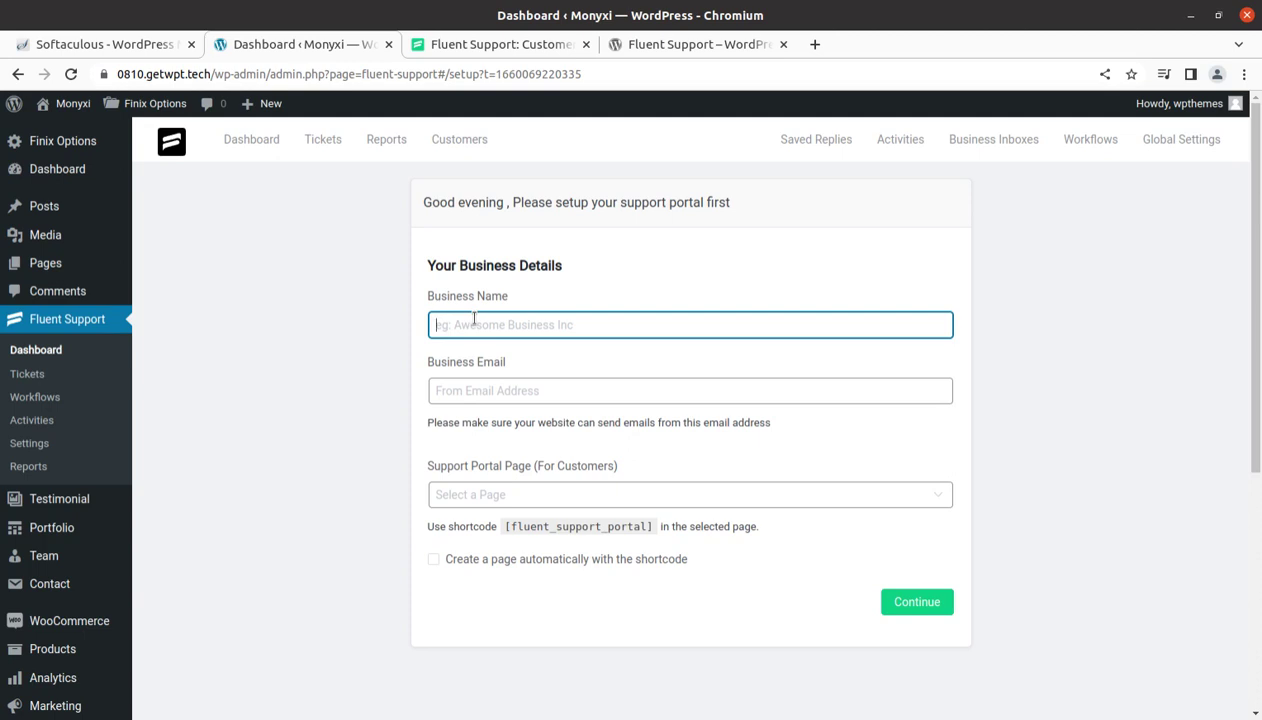
{"action": "type", "text": "WPT"}
{"action": "key", "text": "Tab"}
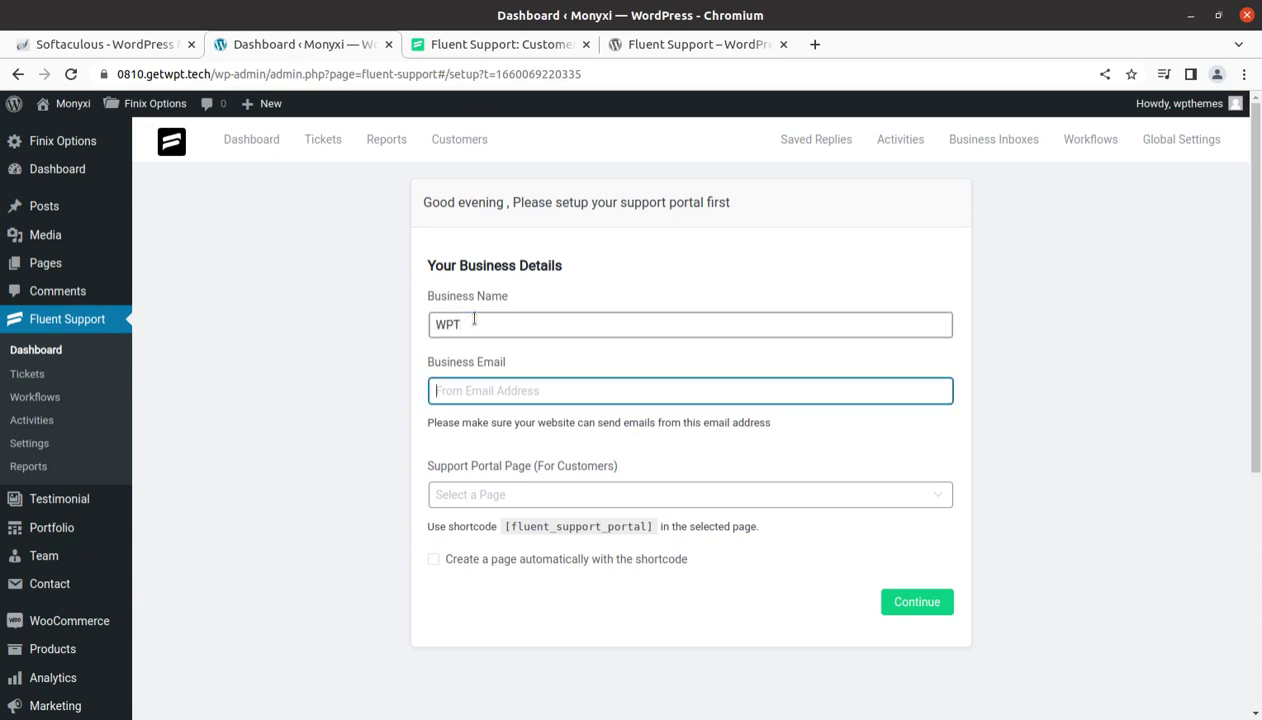
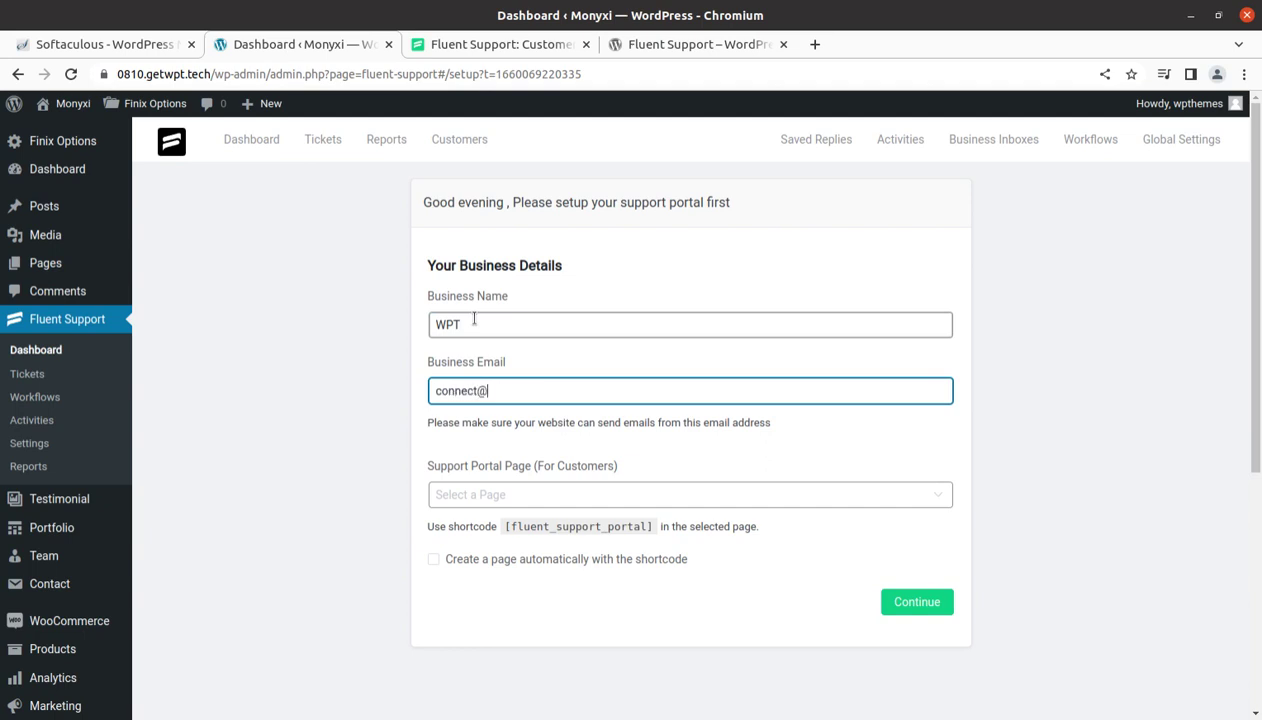
Choose Test as the Support Portal Page and highlight the portal shortcode
{"action": "left_click", "coordinate": [463, 496]}
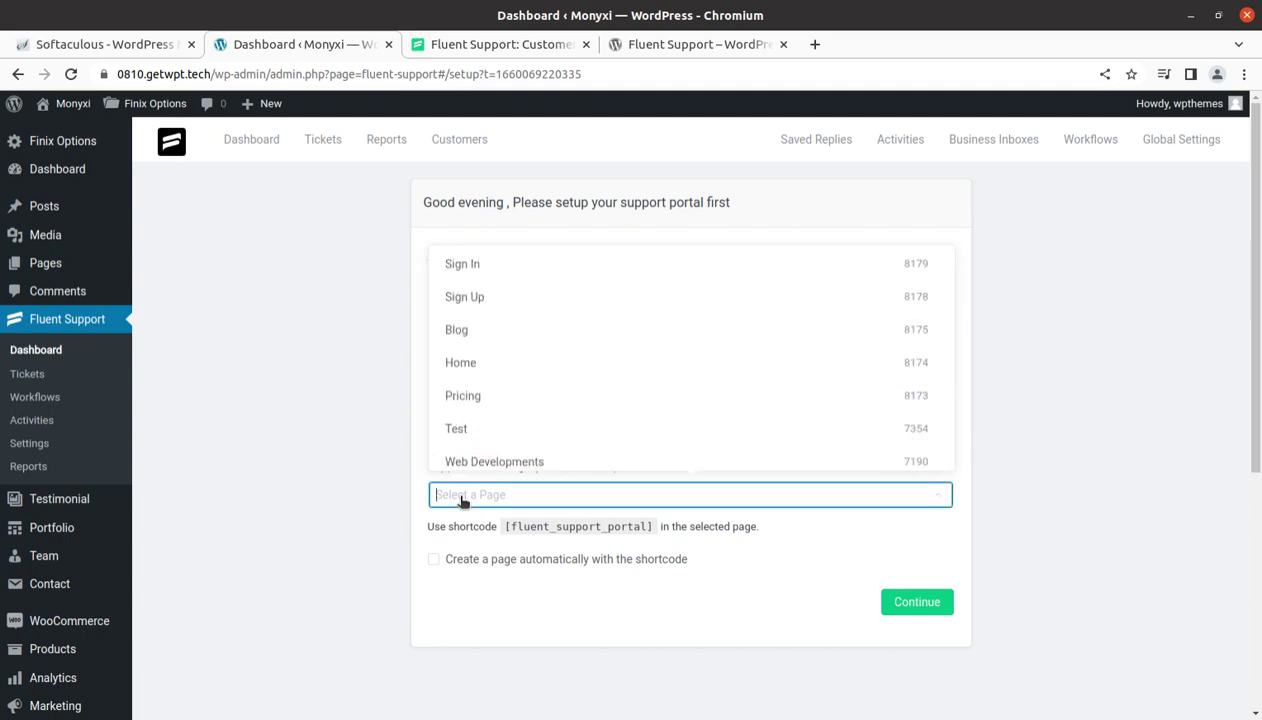
{"action": "left_click", "coordinate": [462, 500]}
{"action": "left_click", "coordinate": [461, 501]}
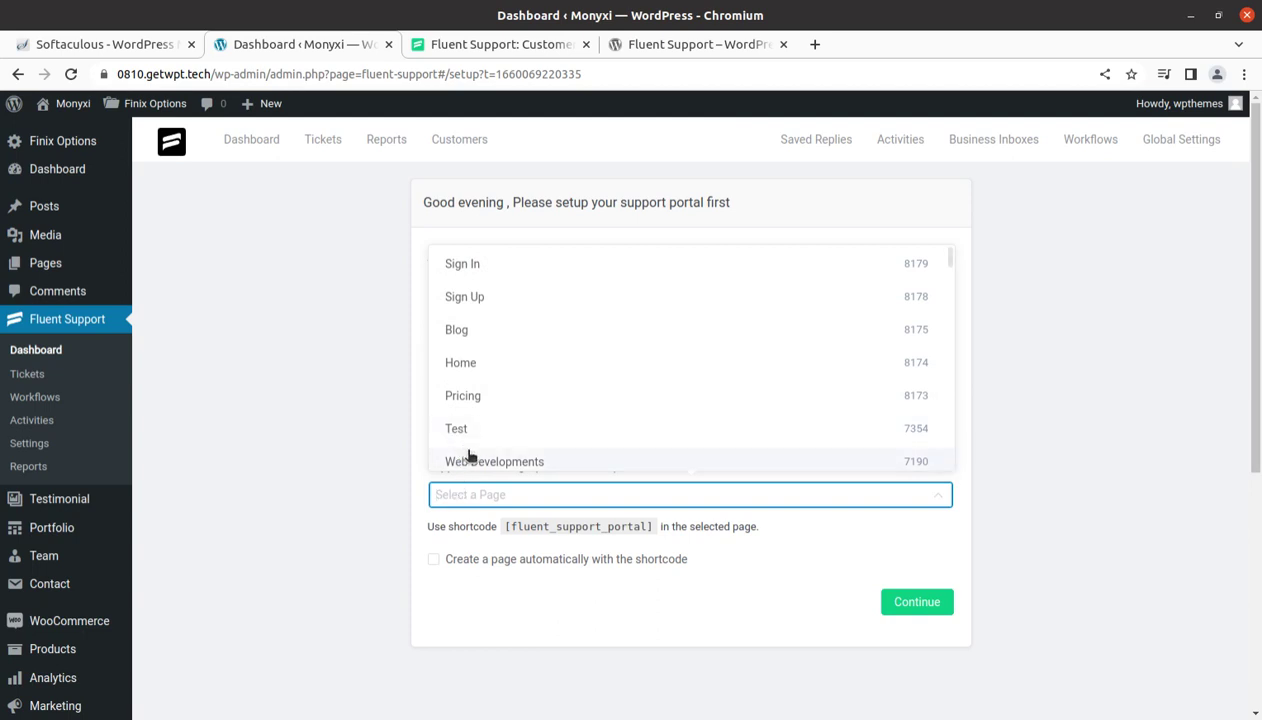
{"action": "scroll", "coordinate": [490, 450], "scroll_direction": "down", "scroll_amount": 1}
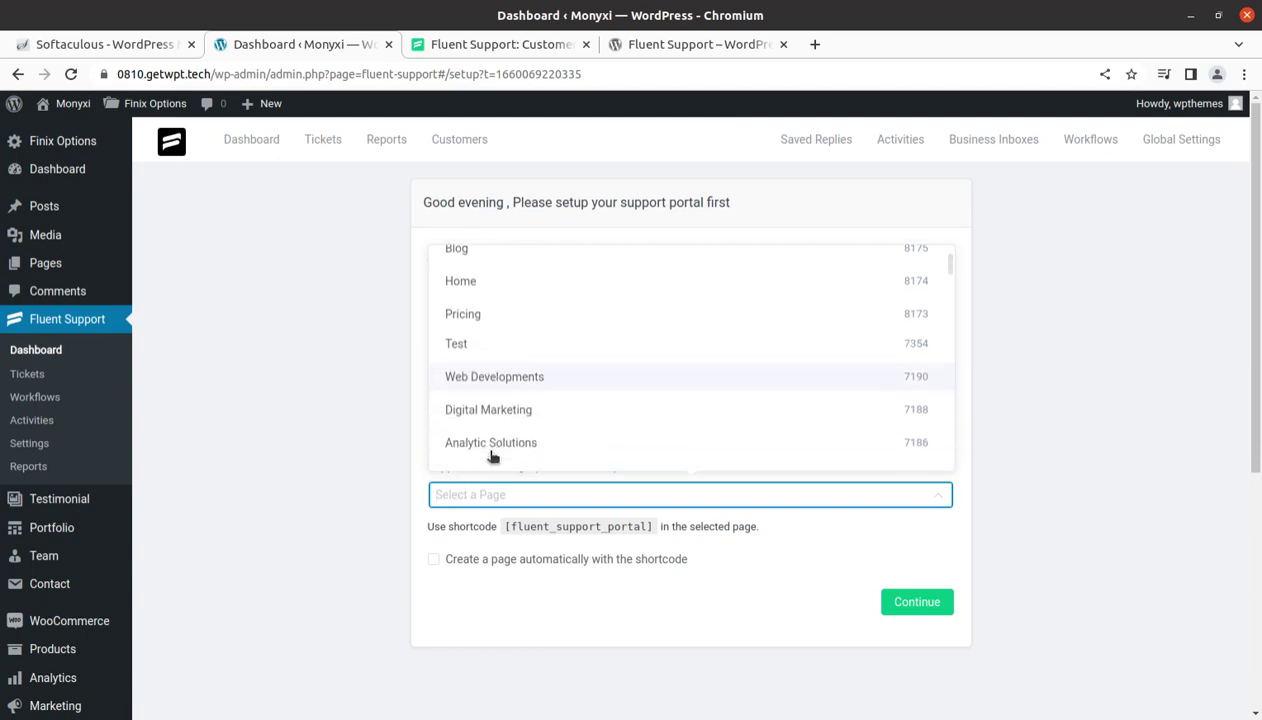
{"action": "left_click", "coordinate": [482, 346]}
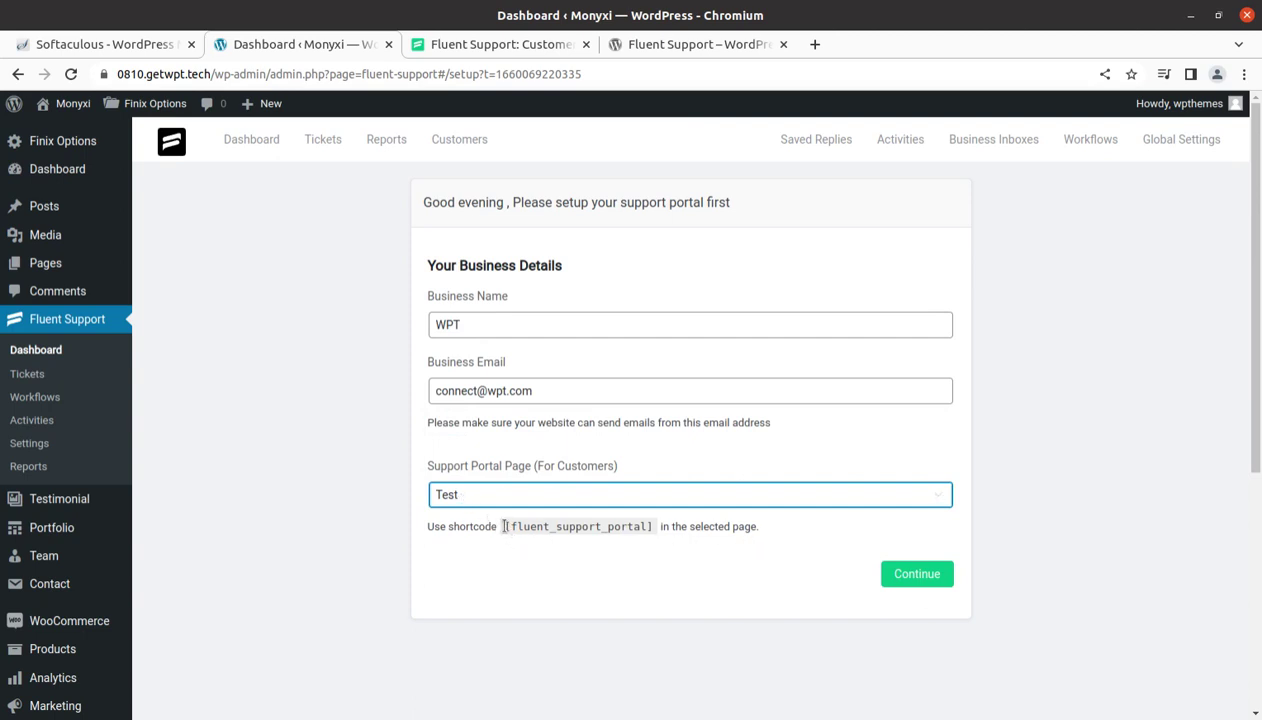
{"action": "left_click_drag", "start_coordinate": [504, 526], "coordinate": [654, 530]}
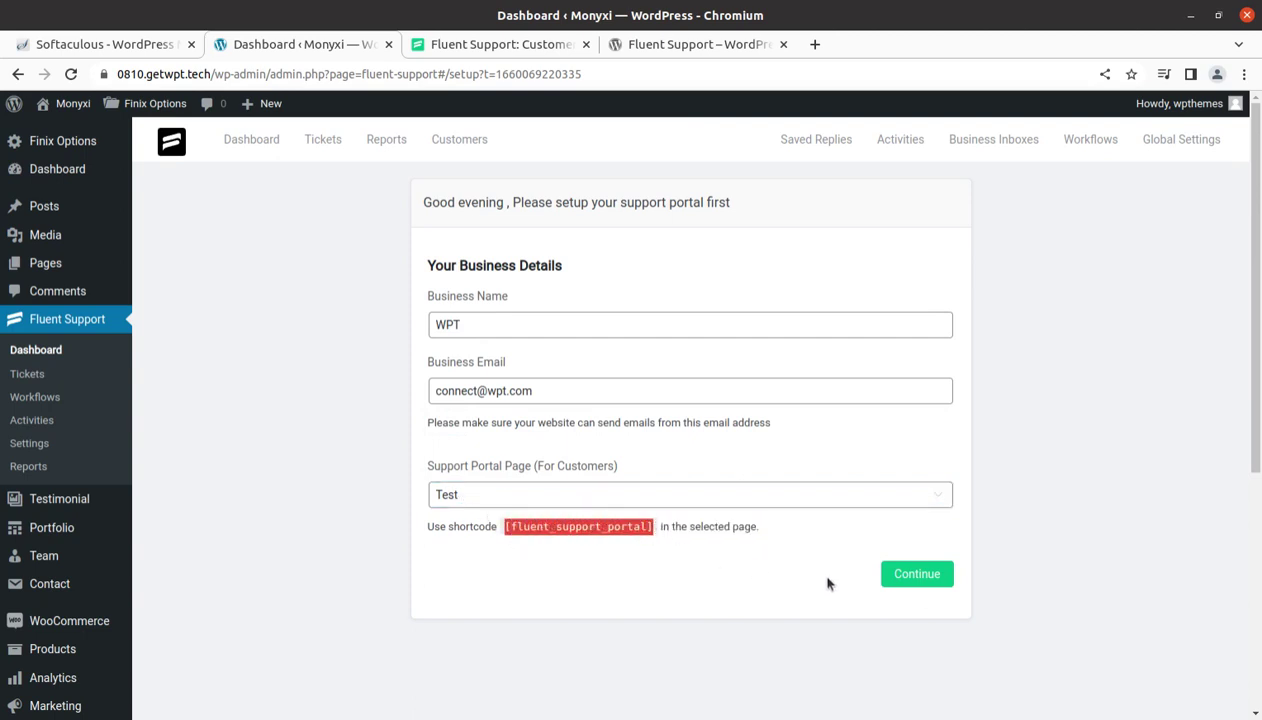
Continue past business details, opt to install Fluent Forms, and decline FluentCRM usage tracking
{"action": "left_click", "coordinate": [893, 576]}
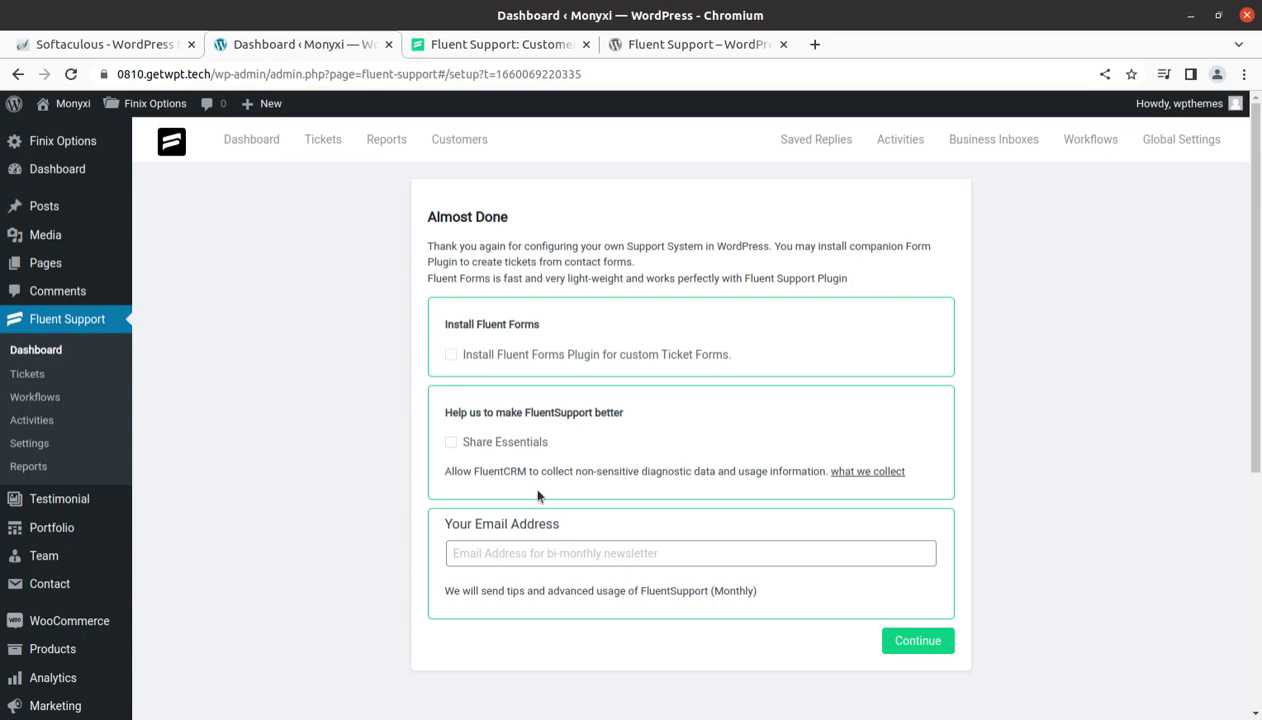
{"action": "left_click", "coordinate": [451, 356]}
{"action": "left_click", "coordinate": [912, 640]}
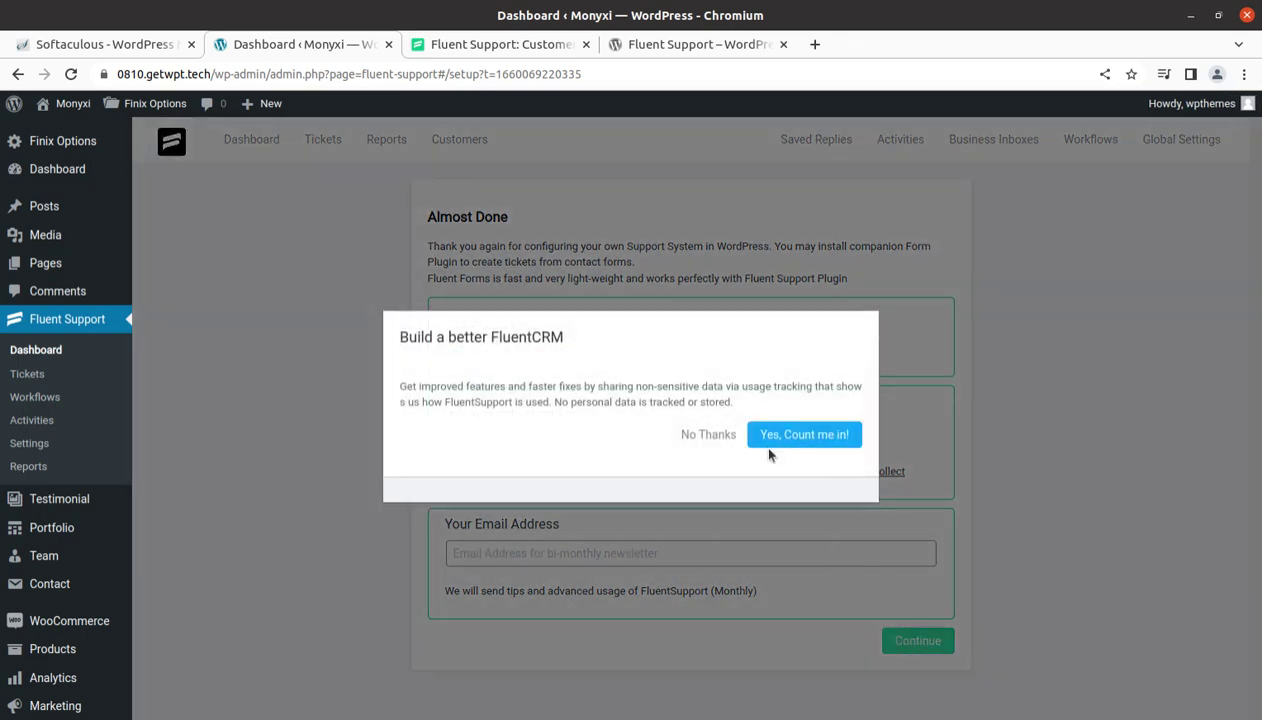
{"action": "left_click", "coordinate": [692, 435]}
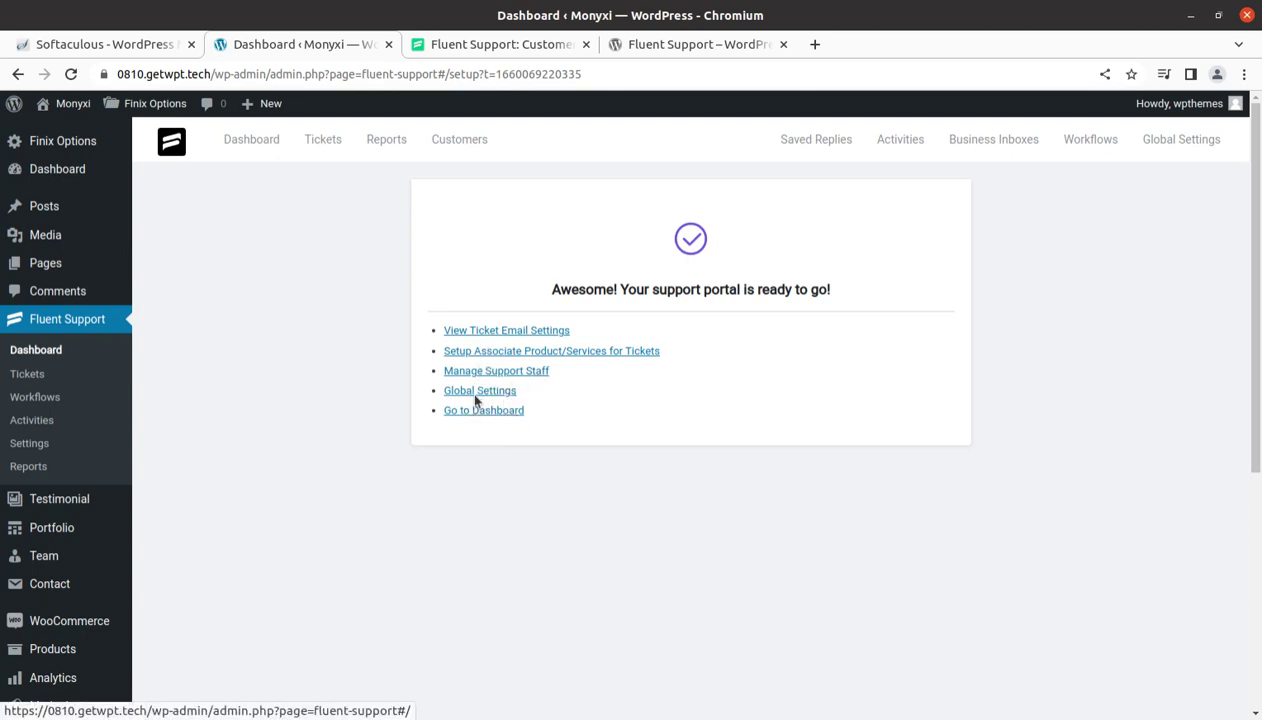
{"action": "left_click", "coordinate": [484, 334]}
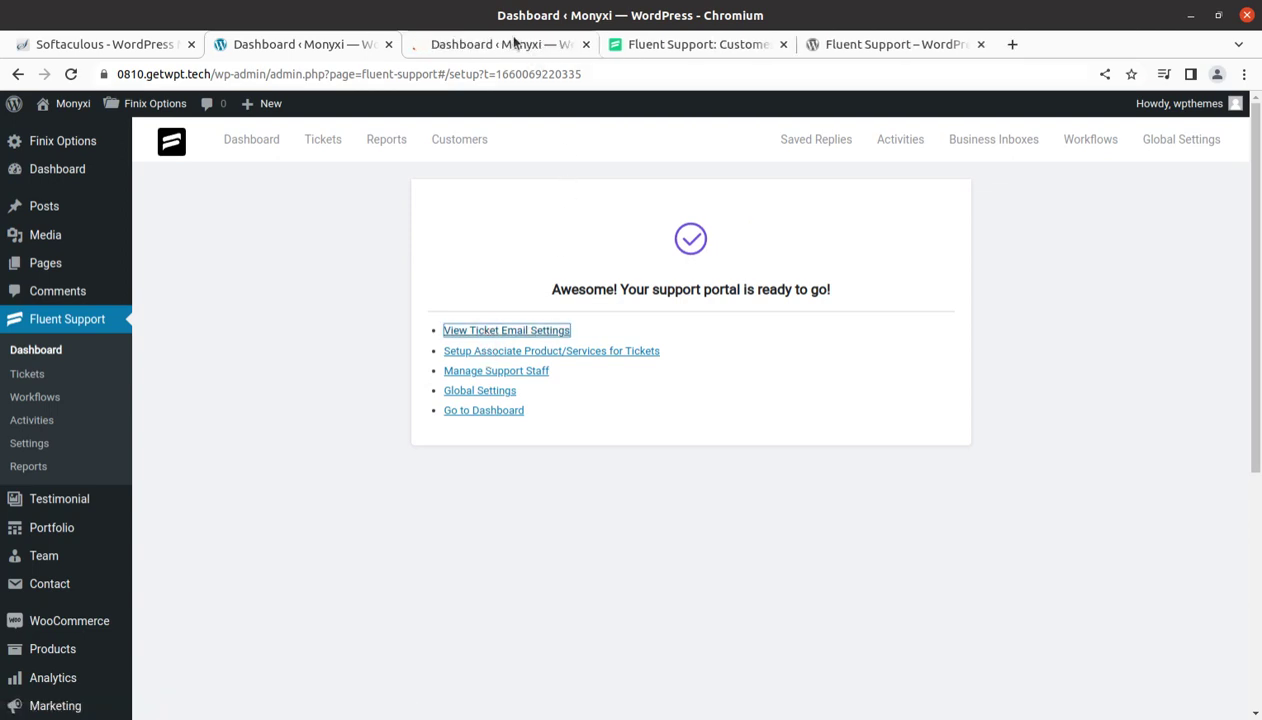
Review the WPT inbox's Inbox Settings and Email Settings, then return to the Fluent Support dashboard
{"action": "left_click", "coordinate": [507, 44]}
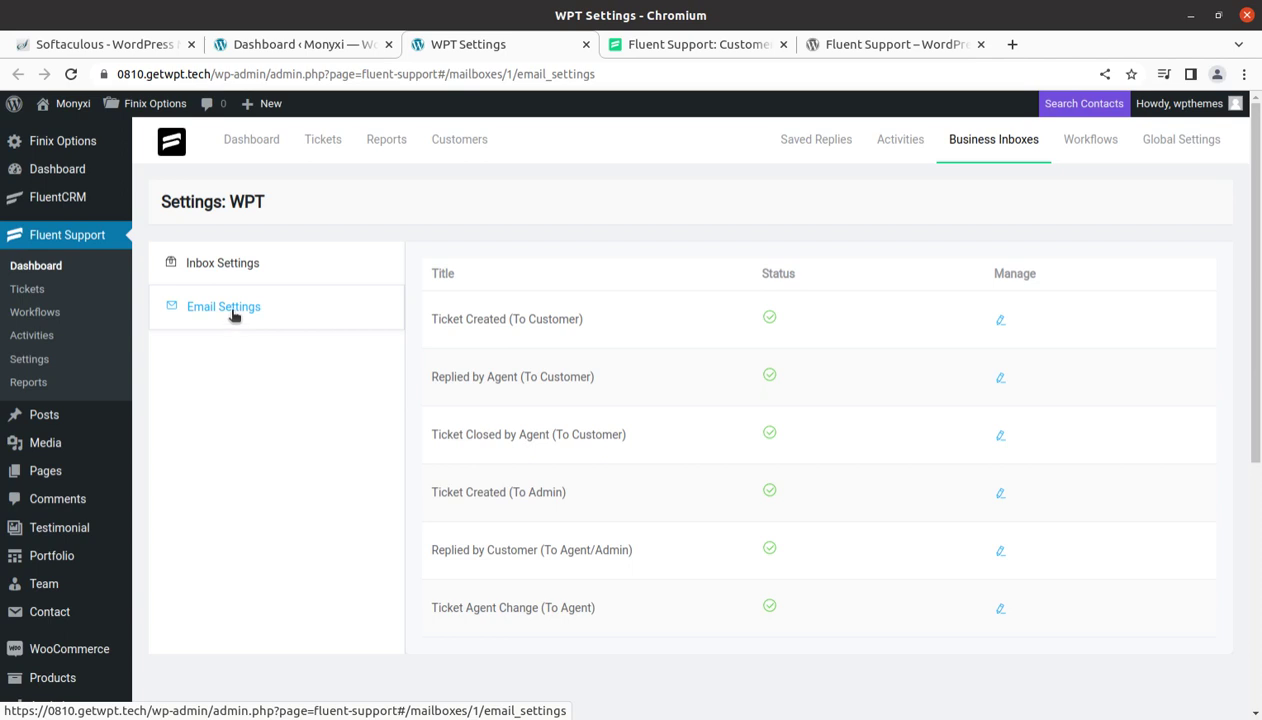
{"action": "left_click", "coordinate": [216, 274]}
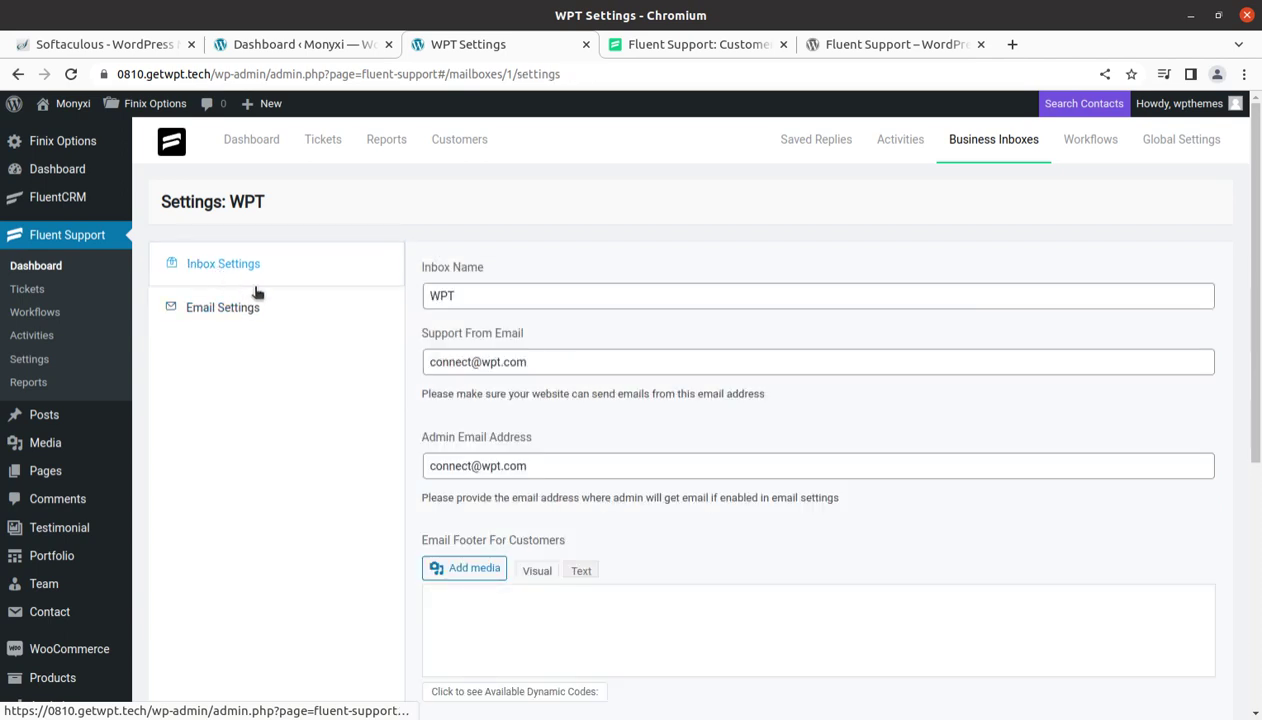
{"action": "scroll", "coordinate": [470, 550], "scroll_direction": "down", "scroll_amount": 3}
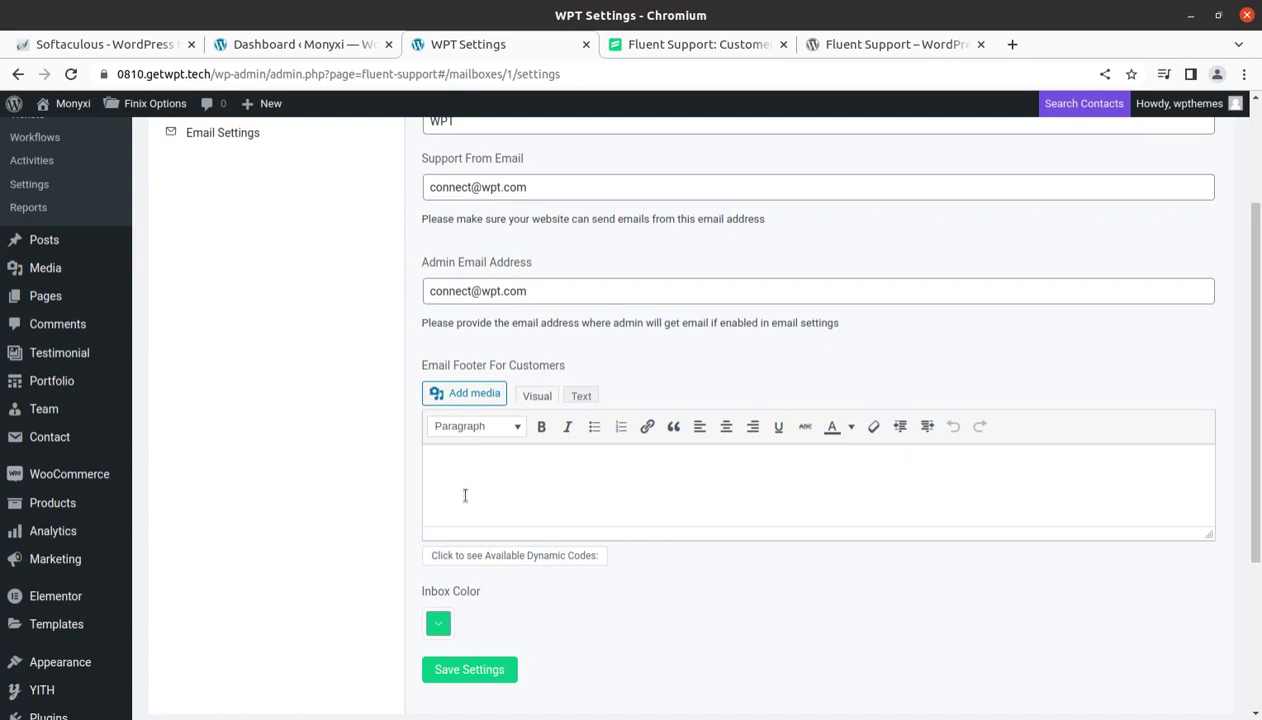
{"action": "scroll", "coordinate": [466, 485], "scroll_direction": "down", "scroll_amount": 2}
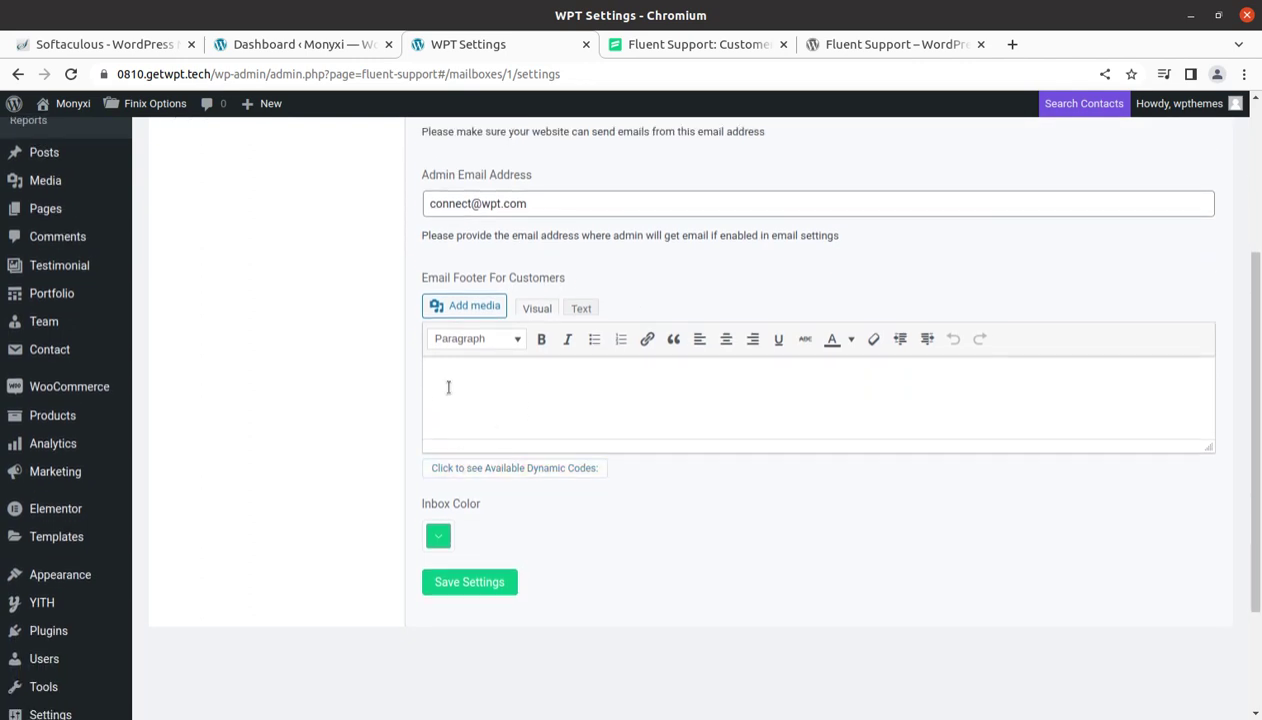
{"action": "scroll", "coordinate": [448, 386], "scroll_direction": "up", "scroll_amount": 2}
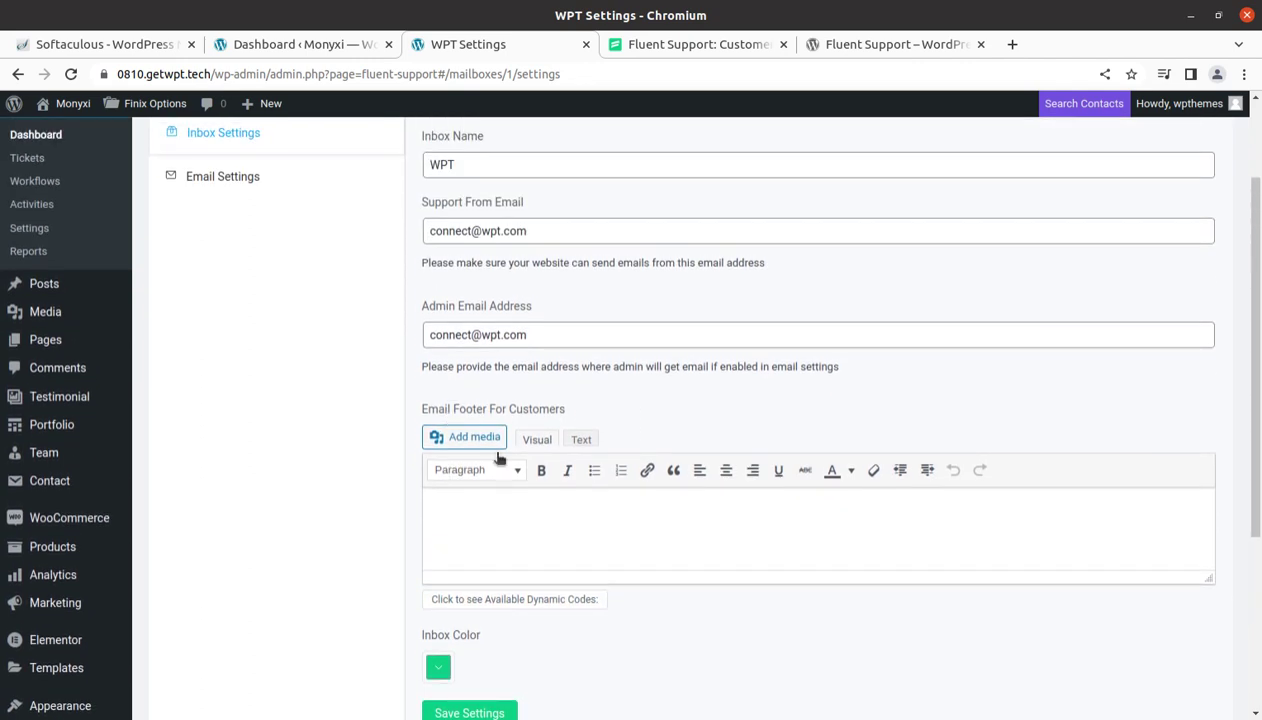
{"action": "scroll", "coordinate": [486, 519], "scroll_direction": "up", "scroll_amount": 2}
{"action": "left_click", "coordinate": [248, 316]}
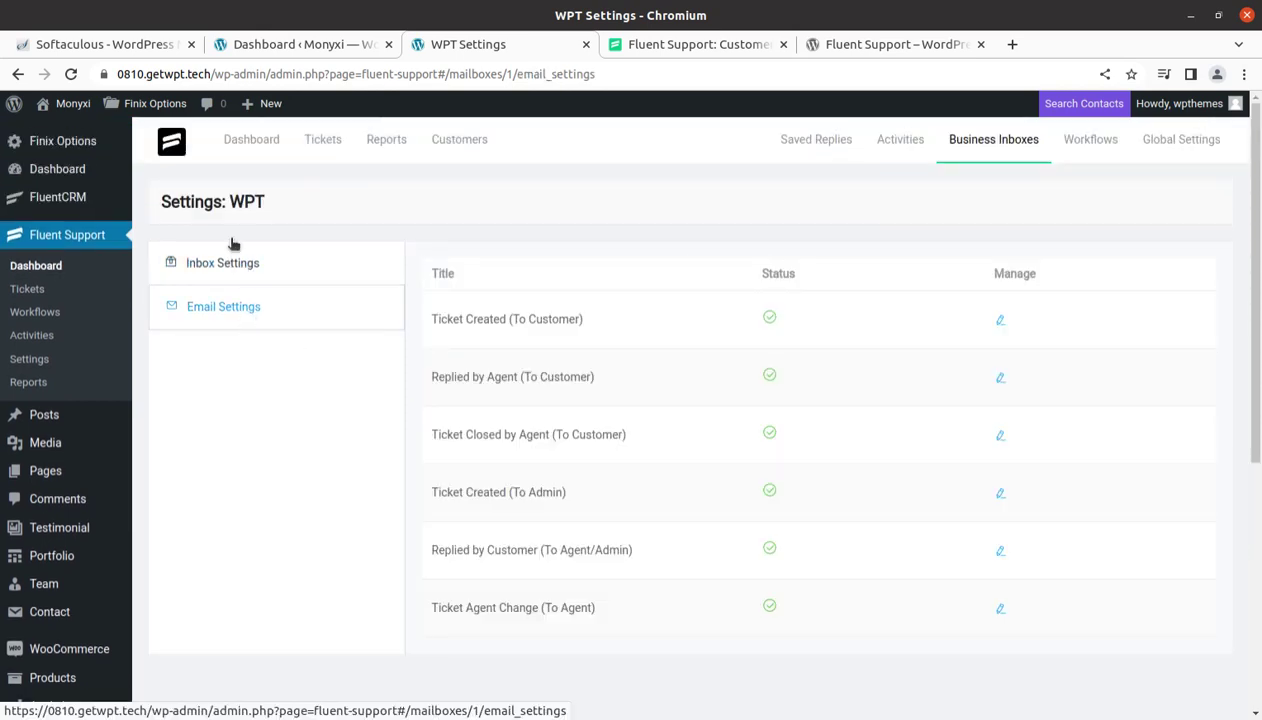
{"action": "left_click", "coordinate": [233, 146]}
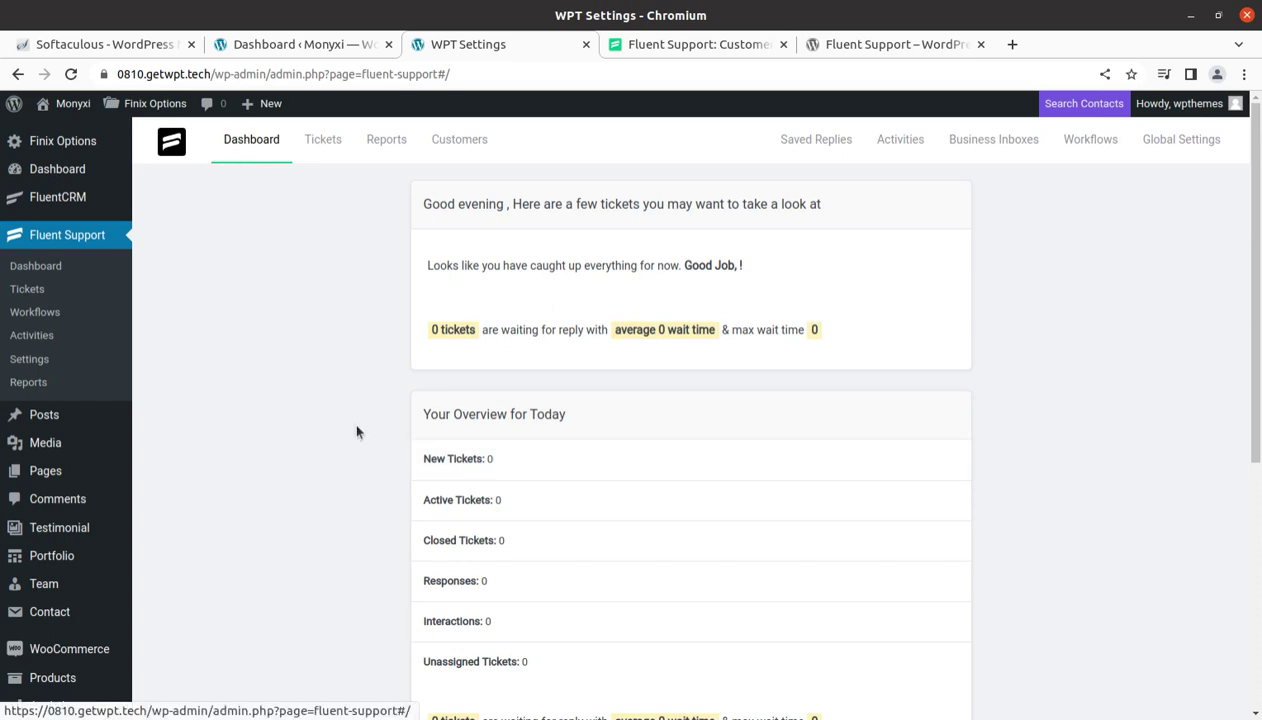
Select the [fluent_support_portal] shortcode in Global Settings and switch to the Test page tab
{"action": "scroll", "coordinate": [385, 503], "scroll_direction": "down", "scroll_amount": 2}
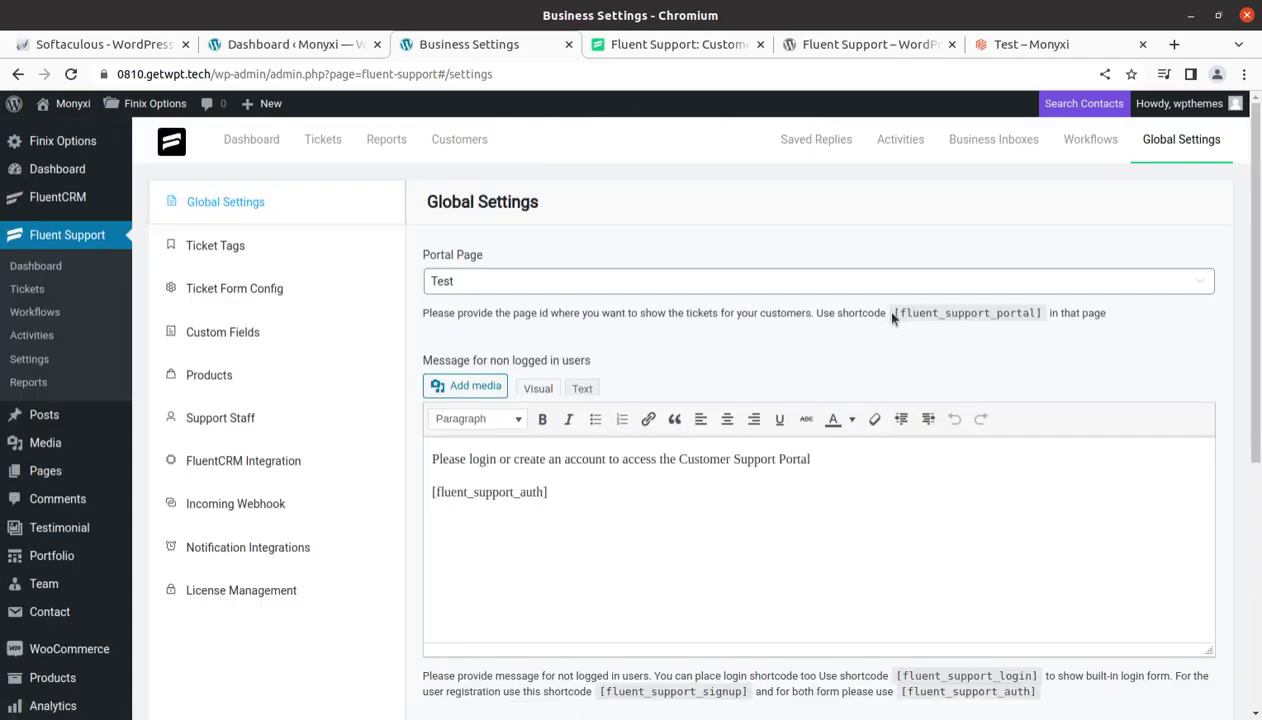
{"action": "left_click_drag", "start_coordinate": [880, 312], "coordinate": [1045, 315]}
{"action": "key", "text": "ctrl+c"}
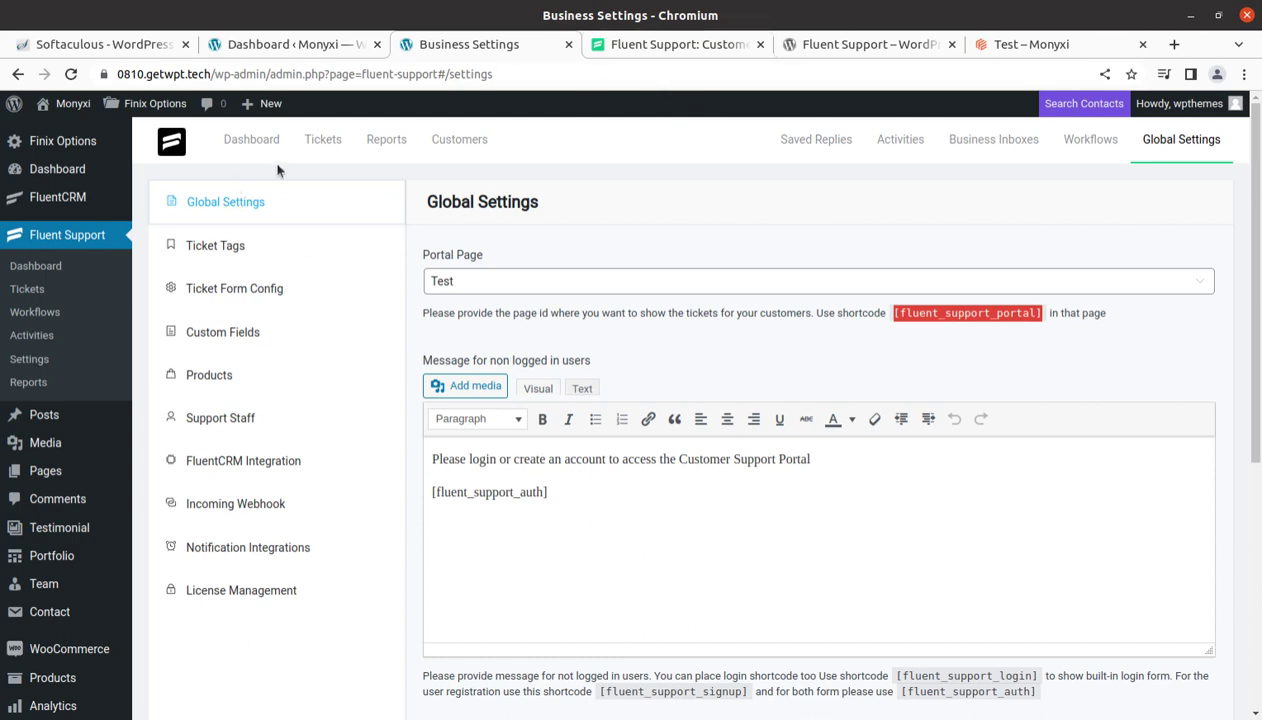
{"action": "left_click", "coordinate": [982, 42]}
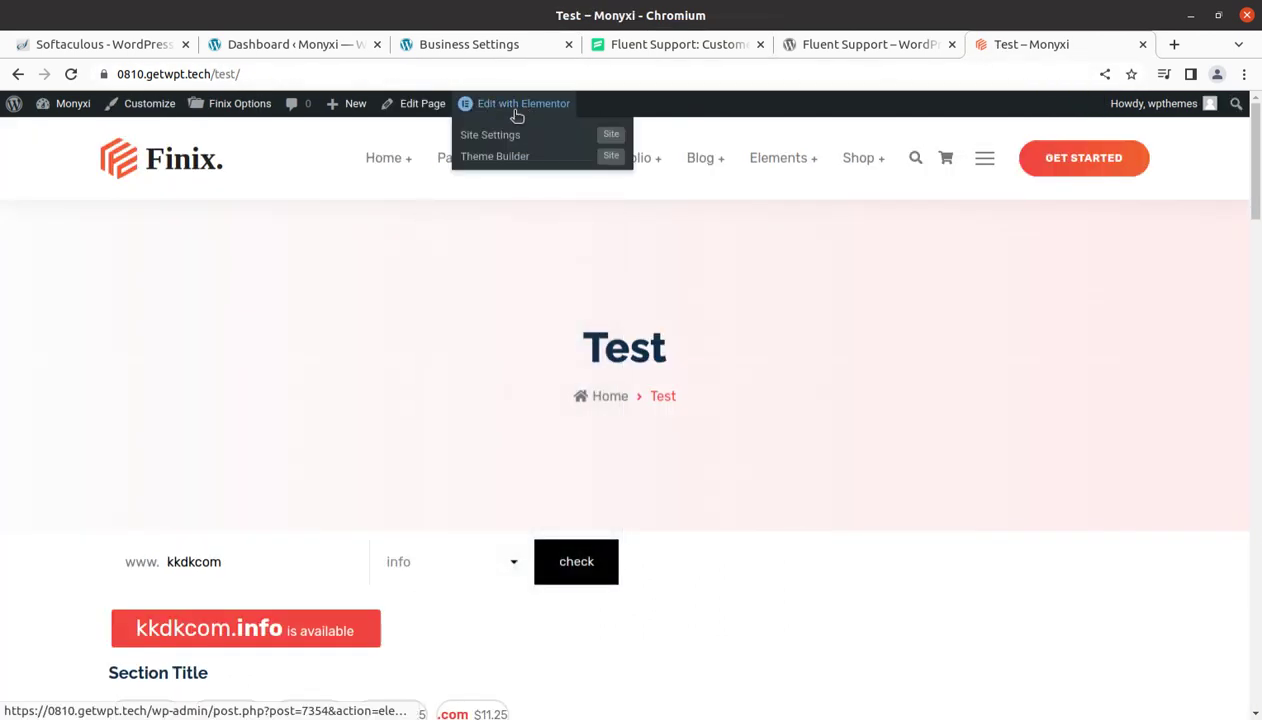
Open the Test page in the Elementor editor and search widgets for 'sho'
{"action": "left_click", "coordinate": [515, 110]}
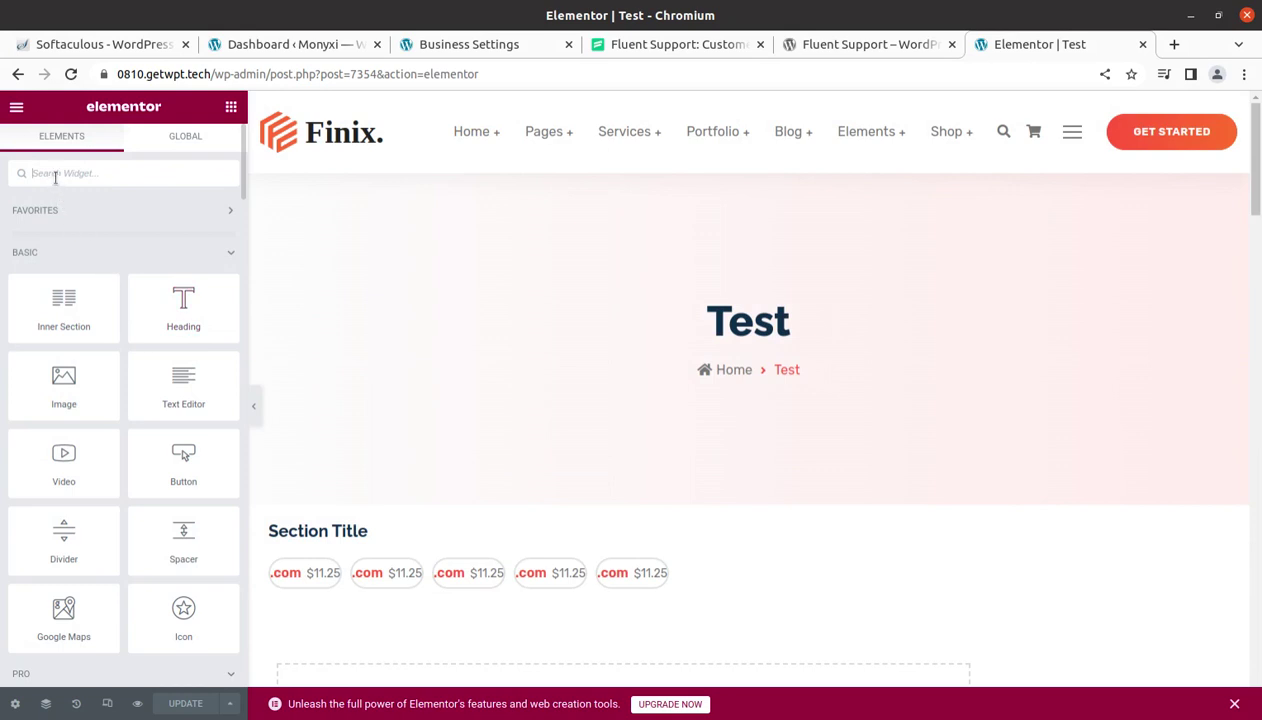
{"action": "type", "text": "sho"}
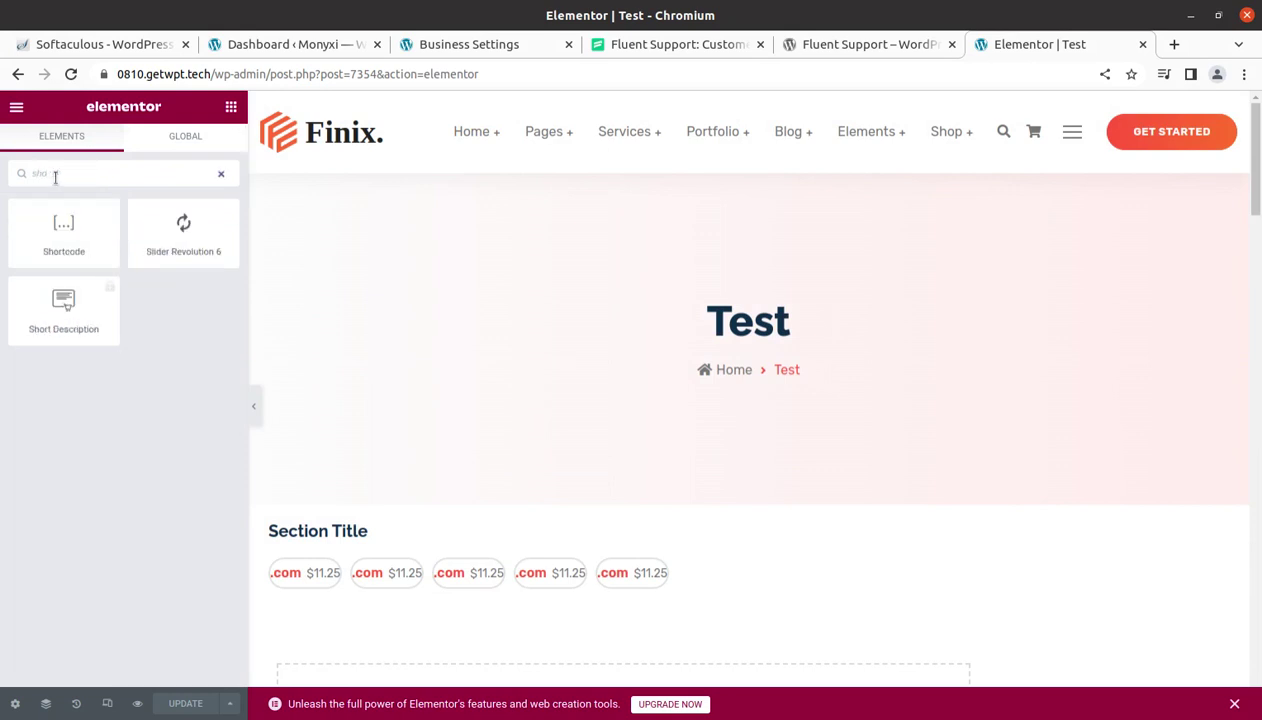
{"action": "left_click", "coordinate": [63, 236]}
Clear the search and drop a two-column Inner Section above the Section Title block
{"action": "left_click", "coordinate": [223, 175]}
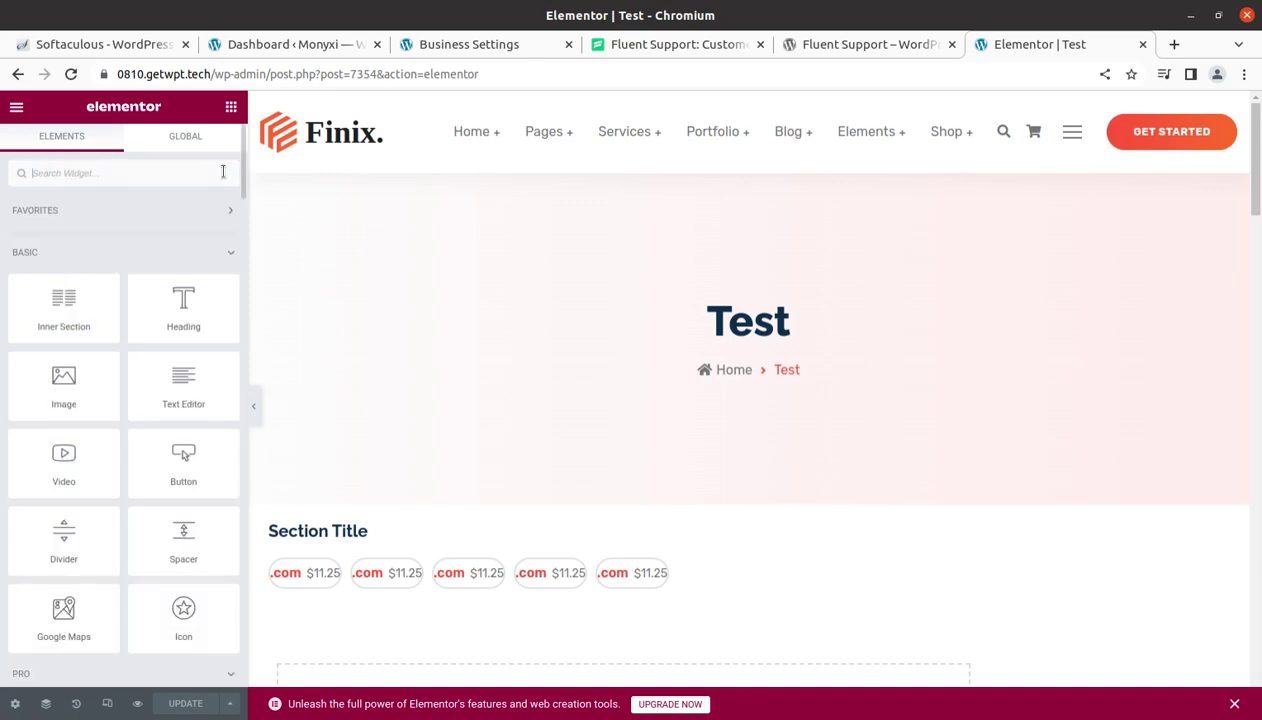
{"action": "left_click_drag", "start_coordinate": [64, 308], "coordinate": [758, 422]}
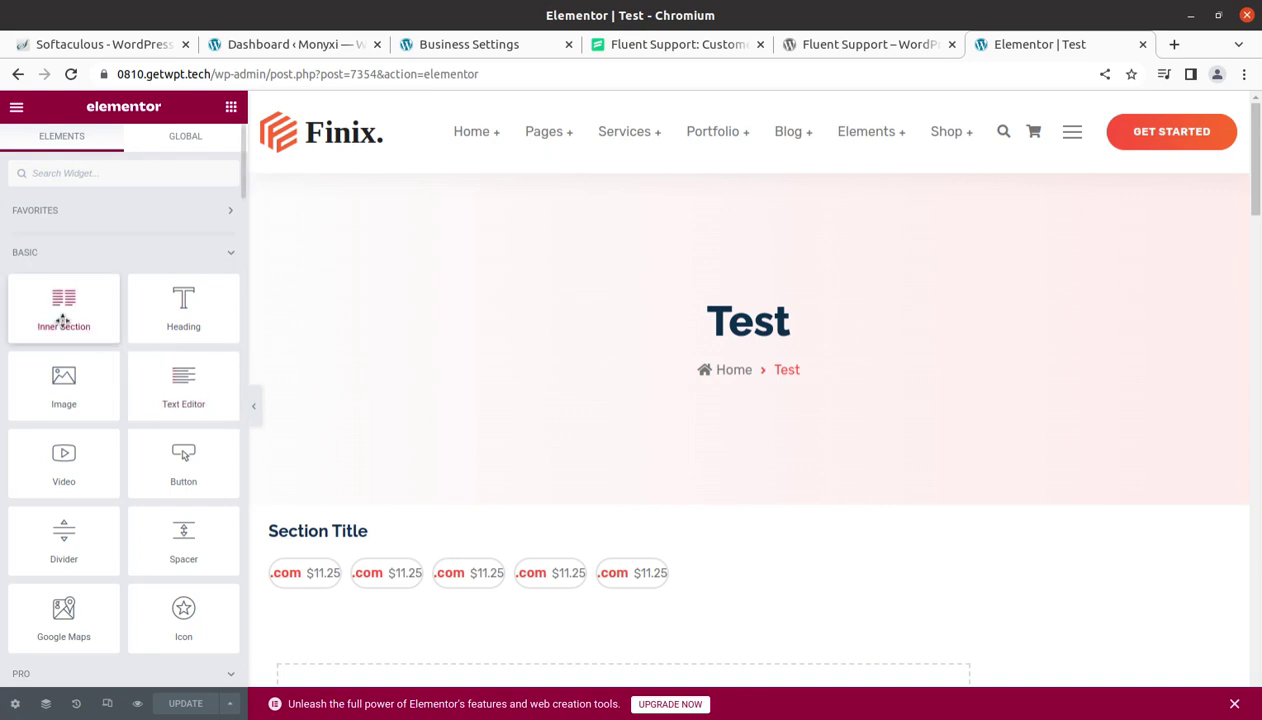
{"action": "left_click_drag", "start_coordinate": [63, 318], "coordinate": [735, 530]}
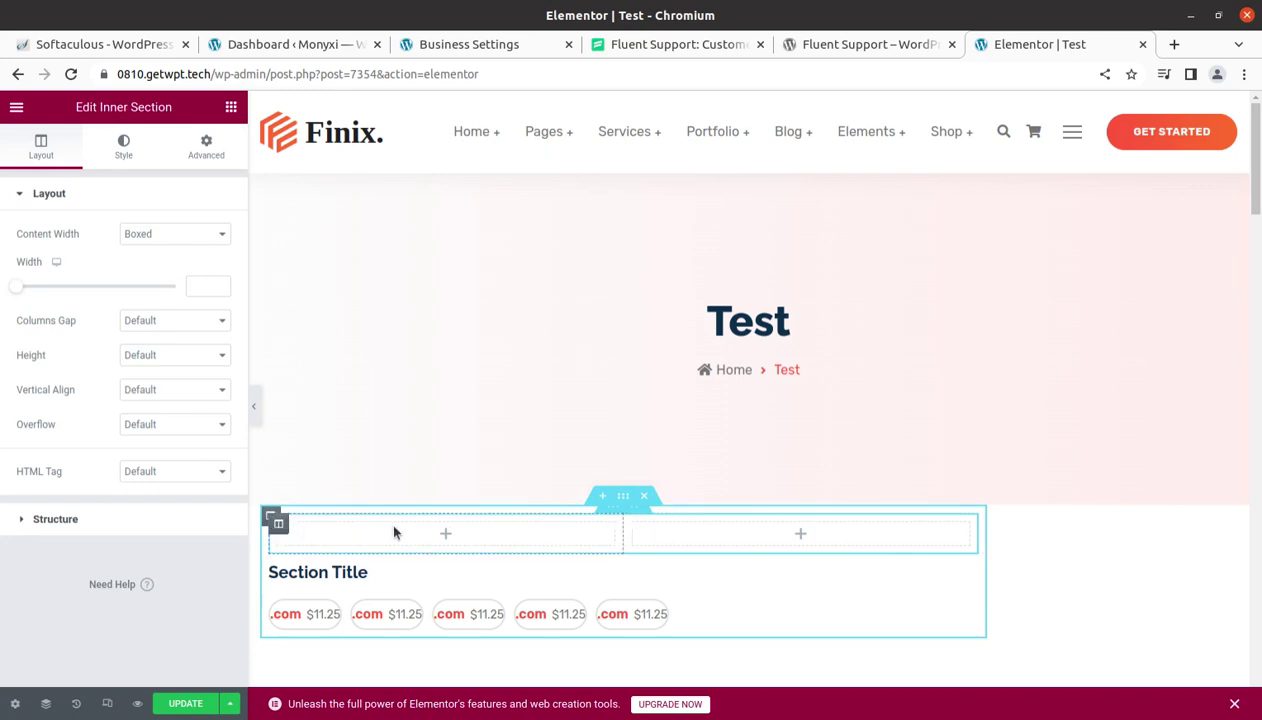
{"action": "left_click", "coordinate": [446, 537]}
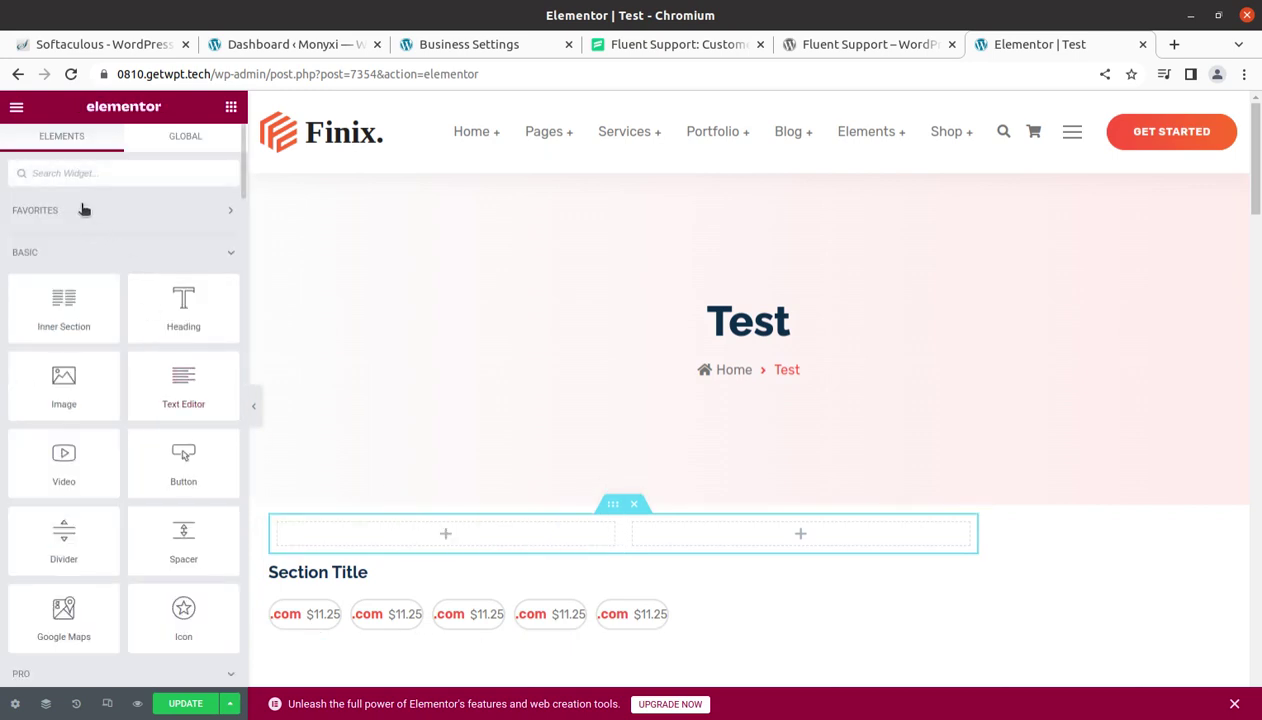
Add a Shortcode widget with [fluent_support_portal] to the inner section's left column
{"action": "type", "text": "i"}
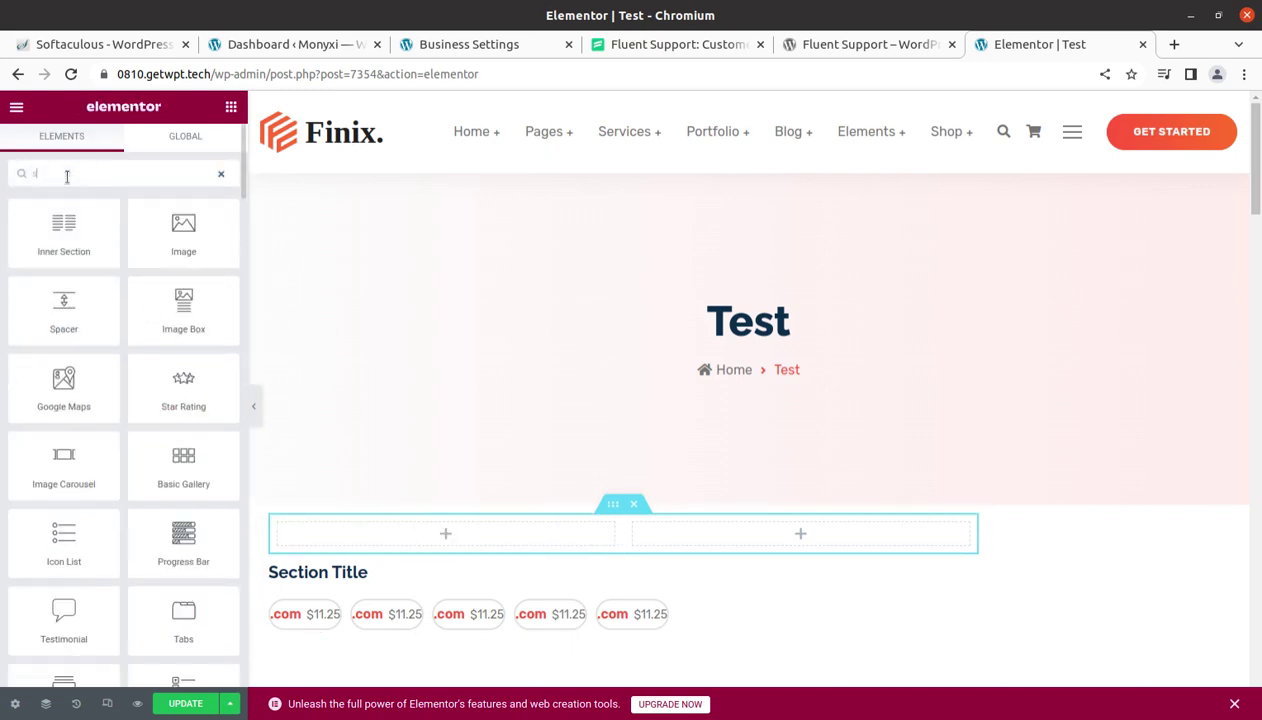
{"action": "type", "text": "ho"}
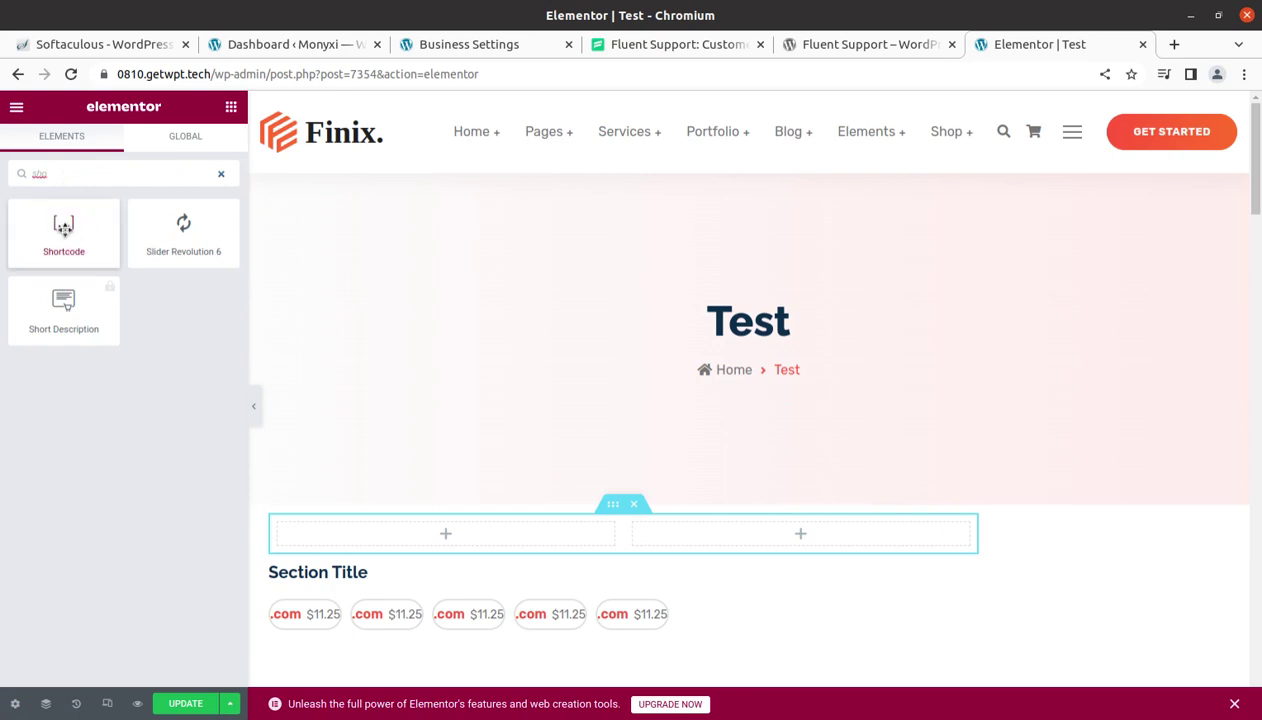
{"action": "left_click_drag", "start_coordinate": [62, 240], "coordinate": [434, 526]}
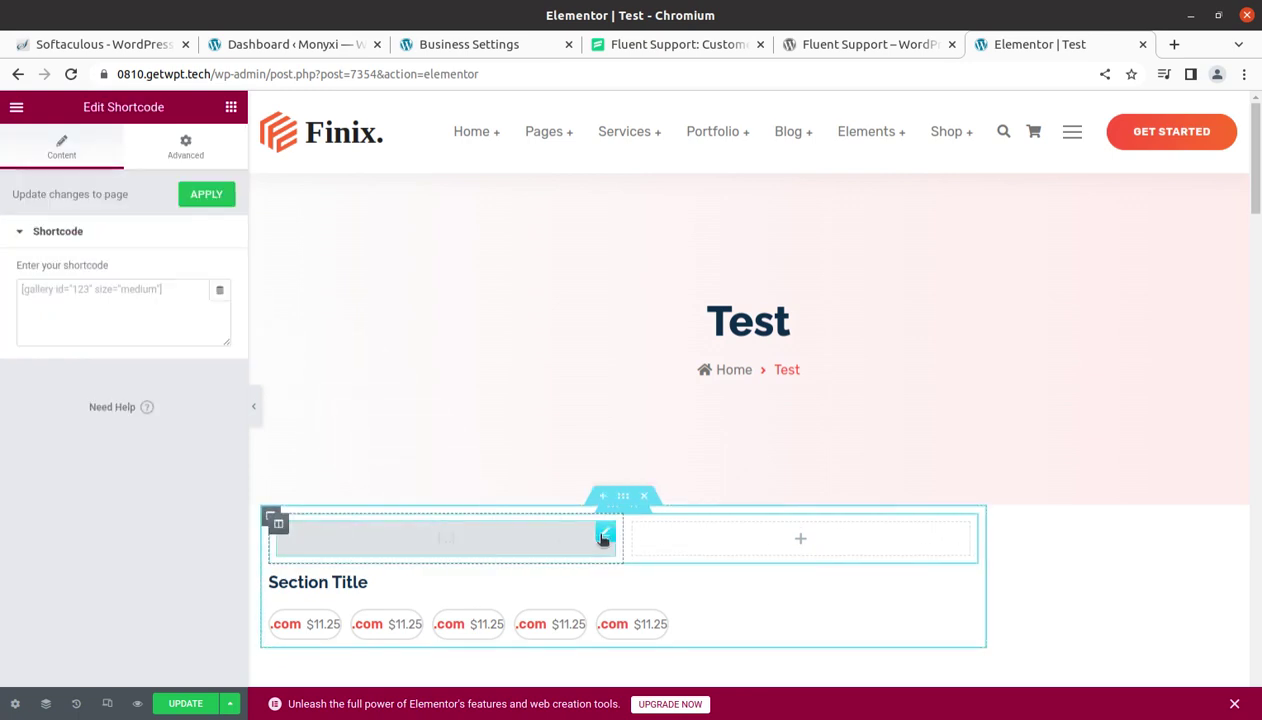
{"action": "left_click", "coordinate": [130, 284]}
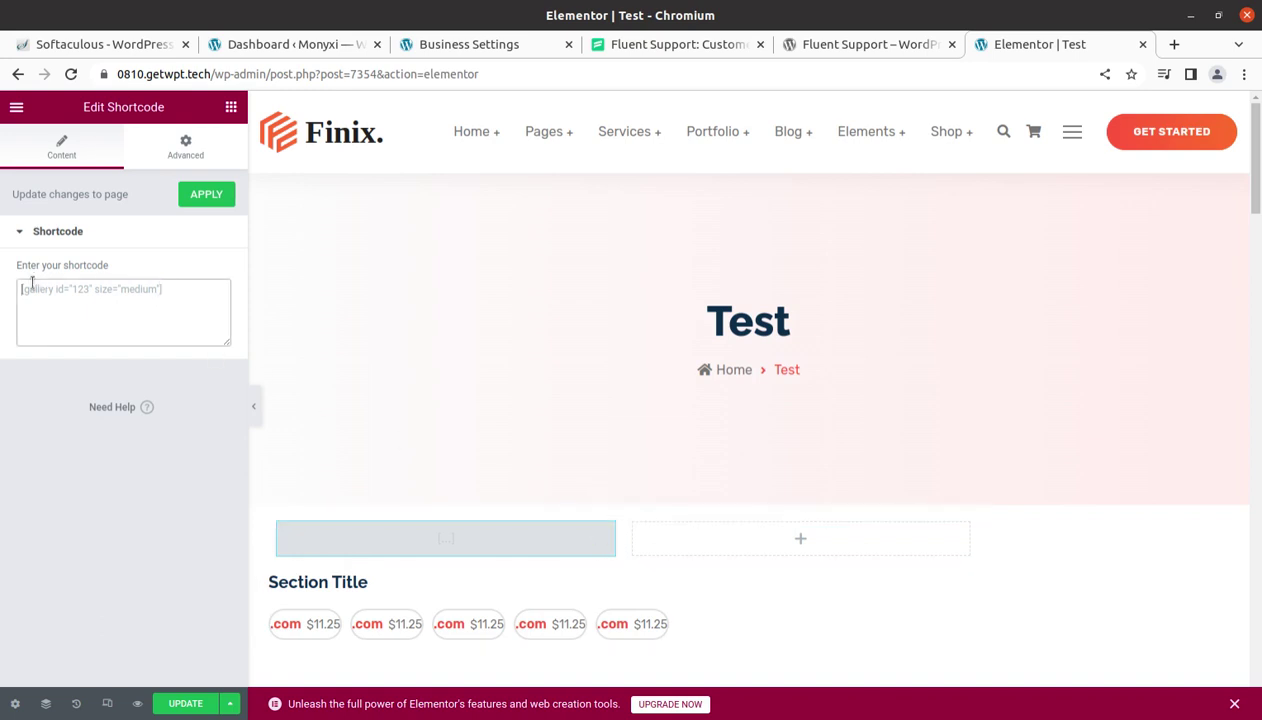
{"action": "key", "text": "ctrl+v"}
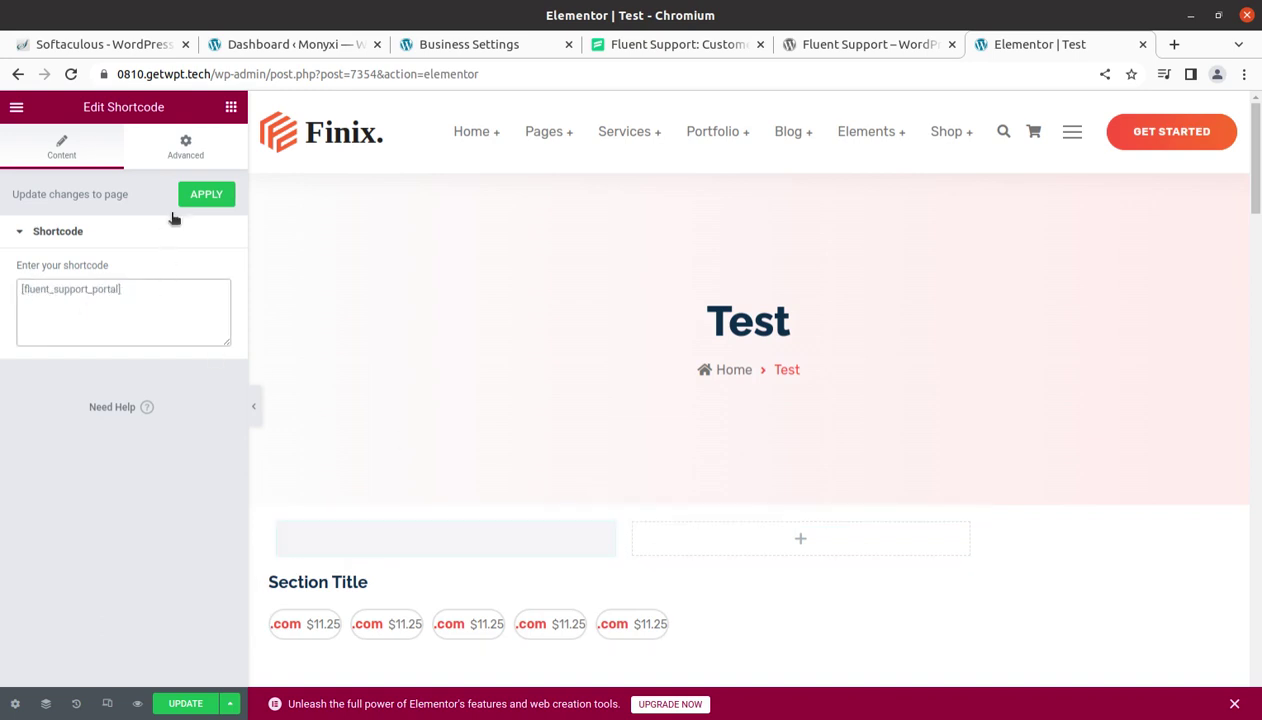
{"action": "left_click", "coordinate": [186, 197]}
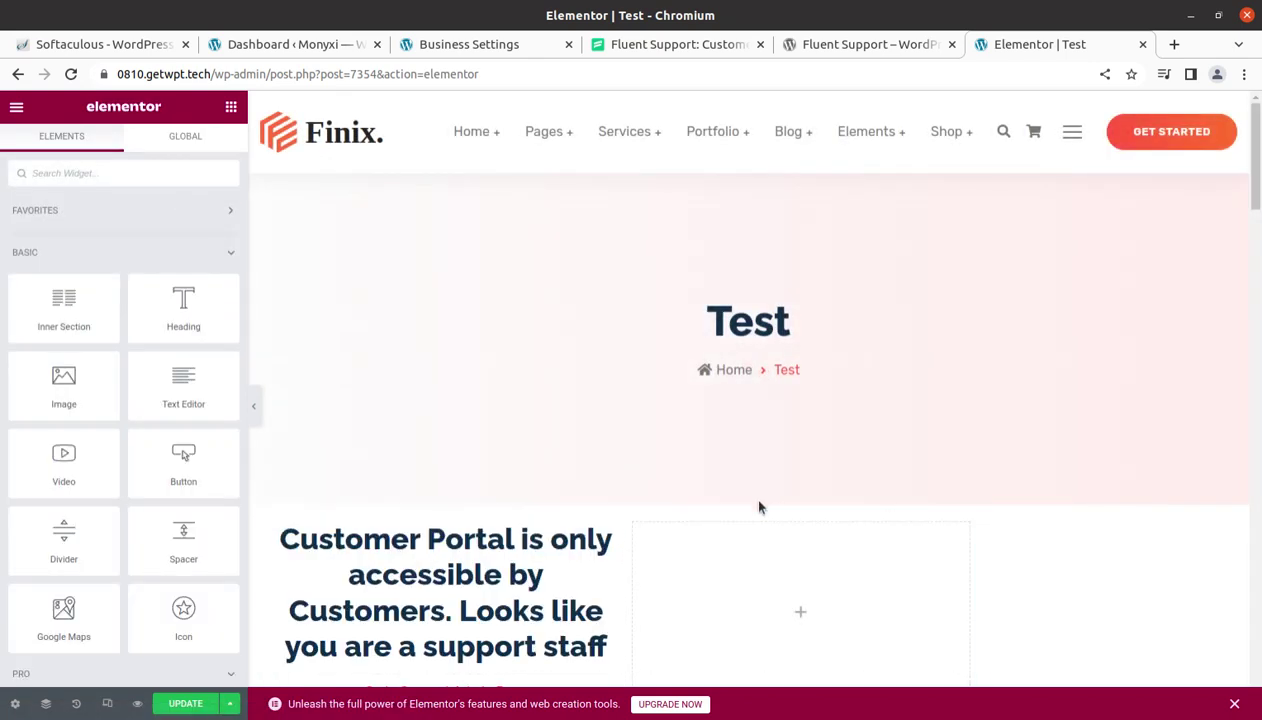
Update the Test page and view it live
{"action": "scroll", "coordinate": [650, 550], "scroll_direction": "down", "scroll_amount": 1}
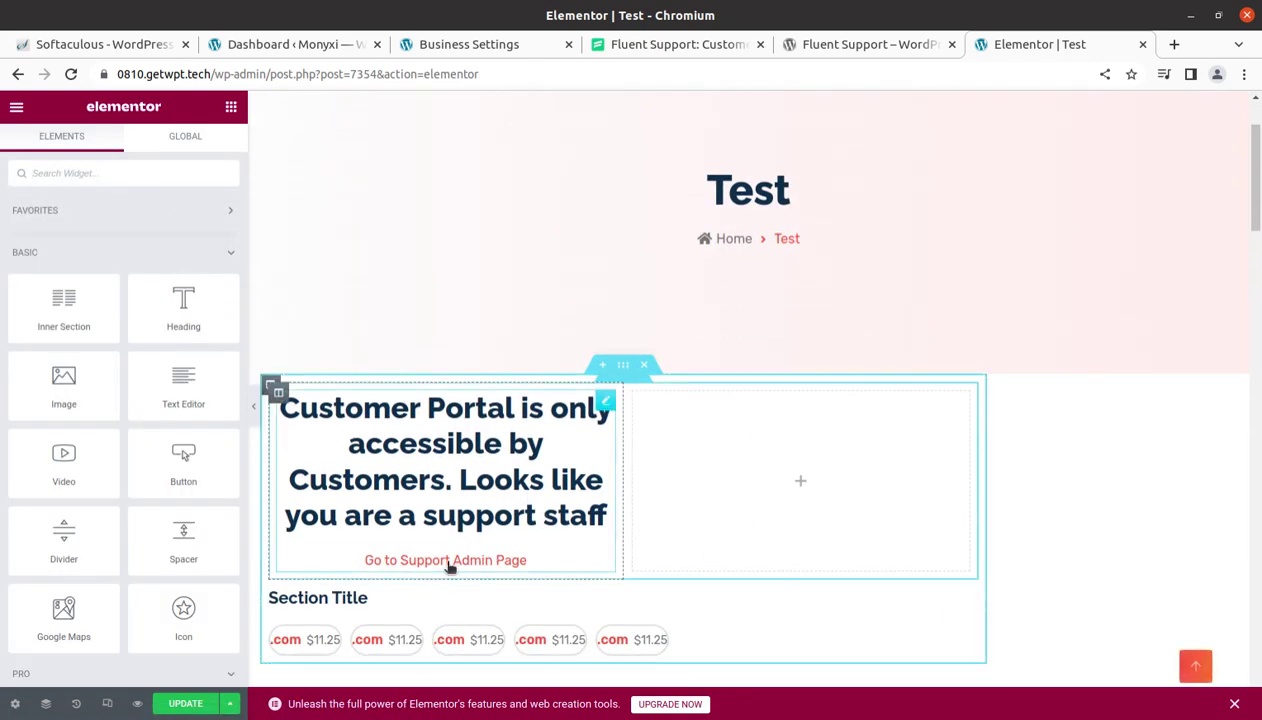
{"action": "left_click", "coordinate": [467, 511]}
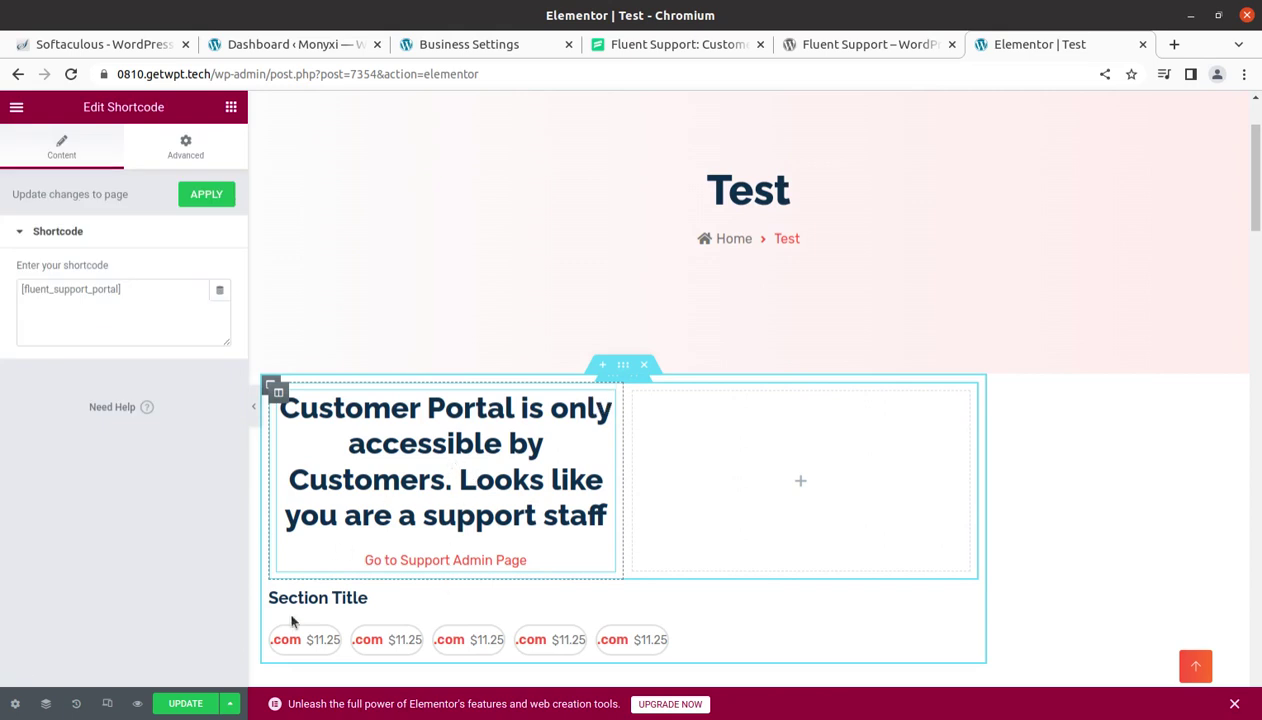
{"action": "left_click", "coordinate": [196, 704]}
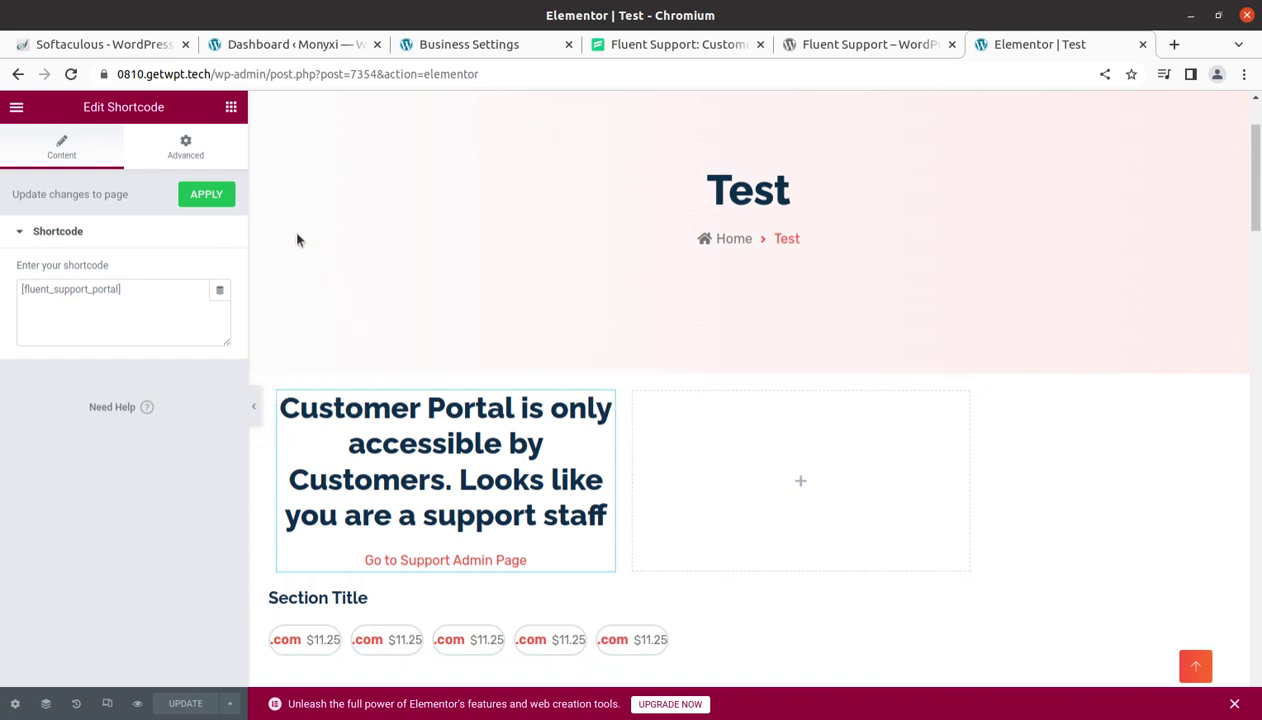
{"action": "left_click", "coordinate": [16, 107]}
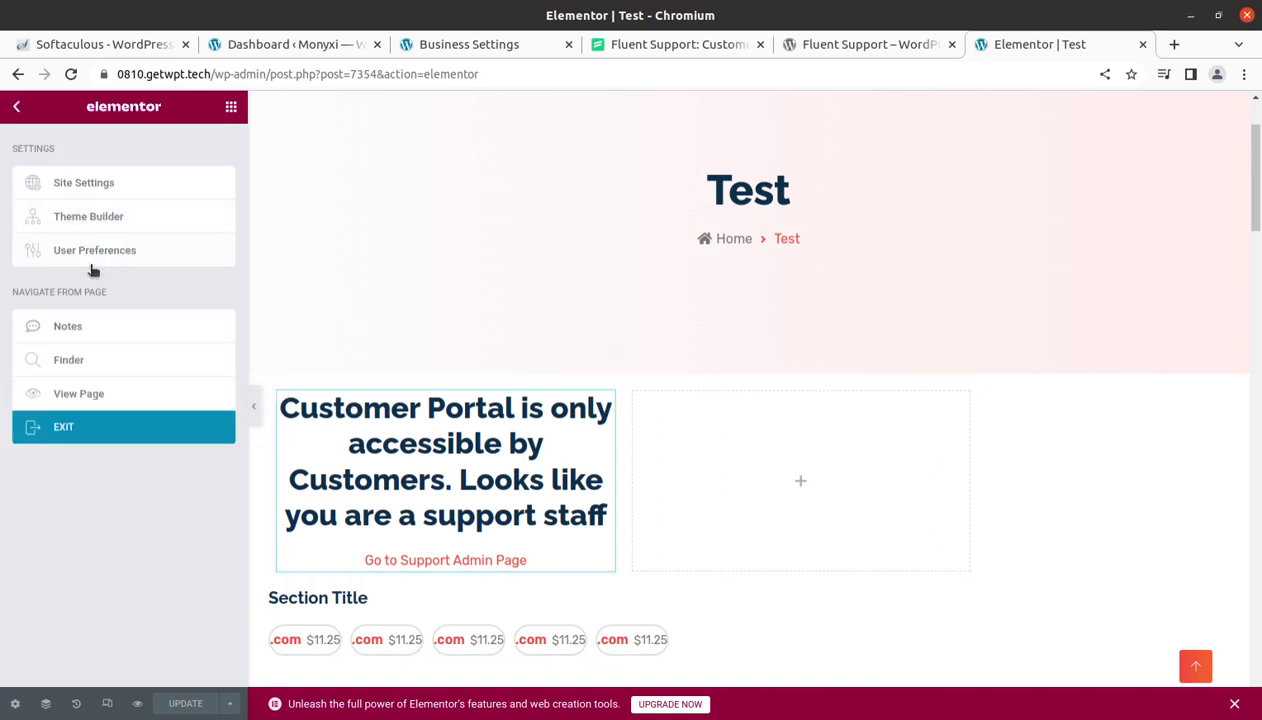
{"action": "left_click", "coordinate": [83, 394]}
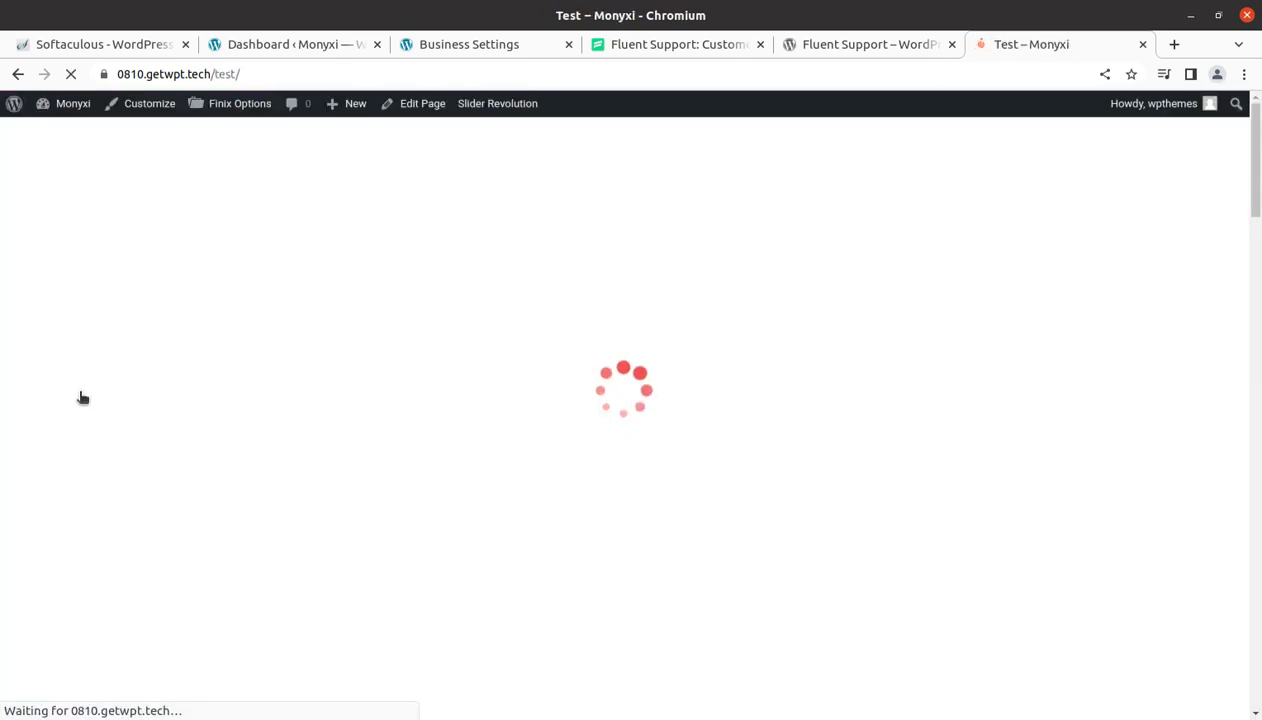
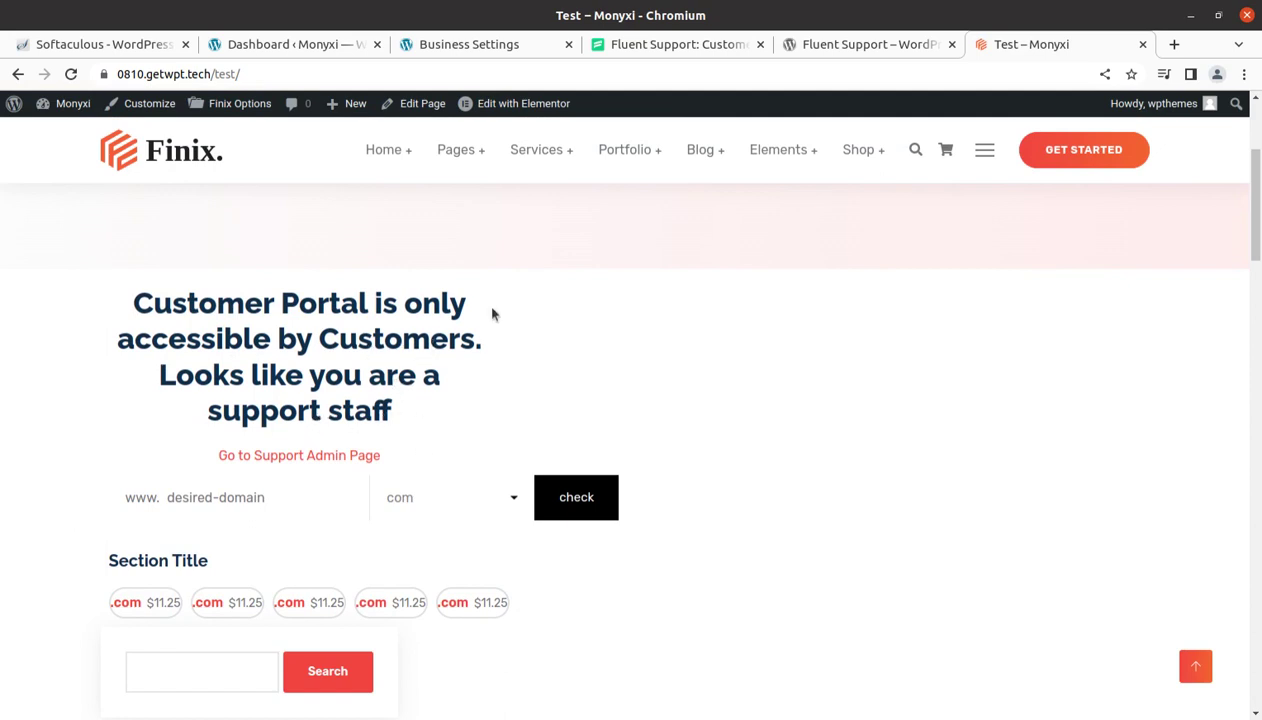
Copy the Test page's URL and load it in a new Chromium incognito window
{"action": "left_click", "coordinate": [286, 72]}
{"action": "key", "text": "ctrl+c"}
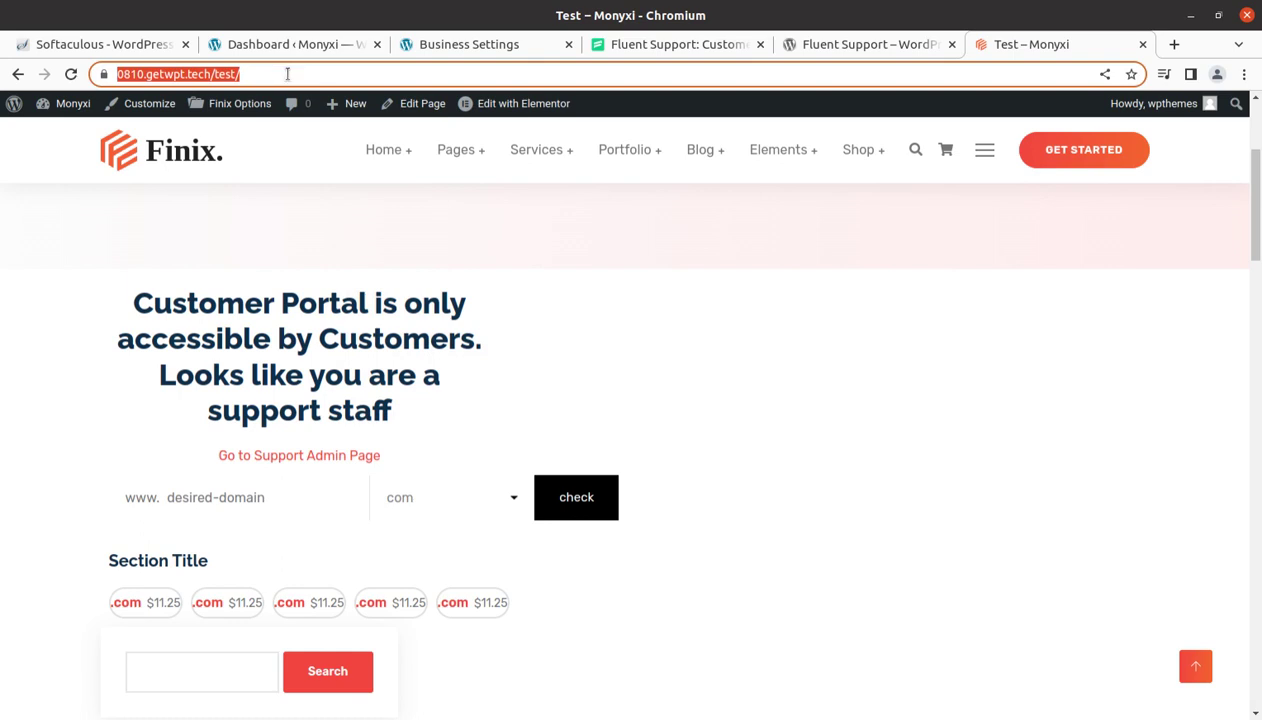
{"action": "left_click", "coordinate": [1244, 75]}
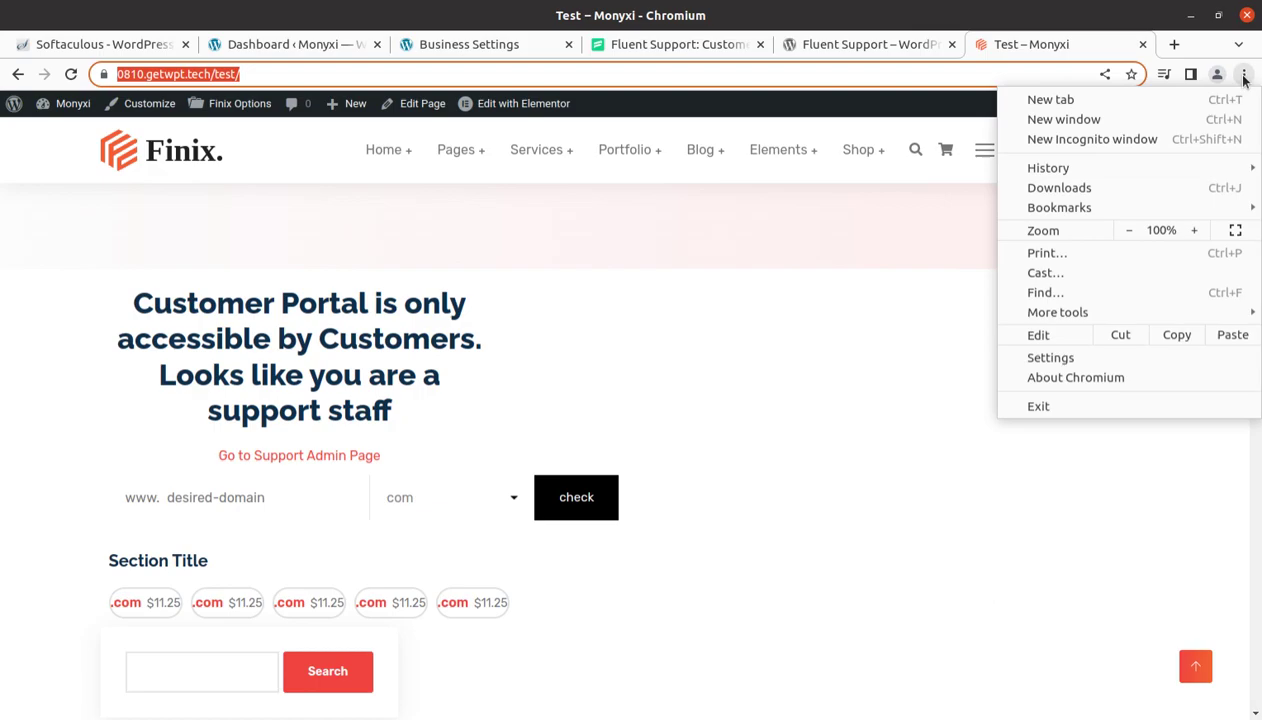
{"action": "left_click", "coordinate": [1075, 139]}
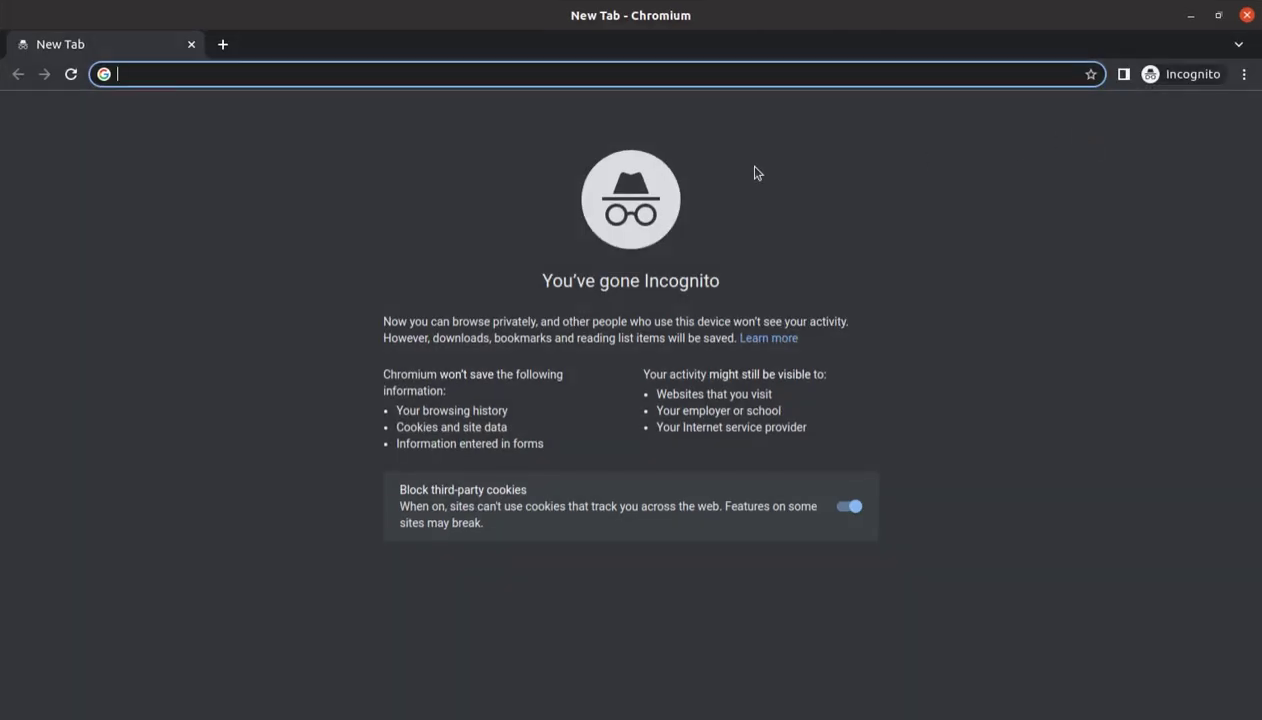
{"action": "key", "text": "ctrl+v"}
{"action": "key", "text": "Return"}
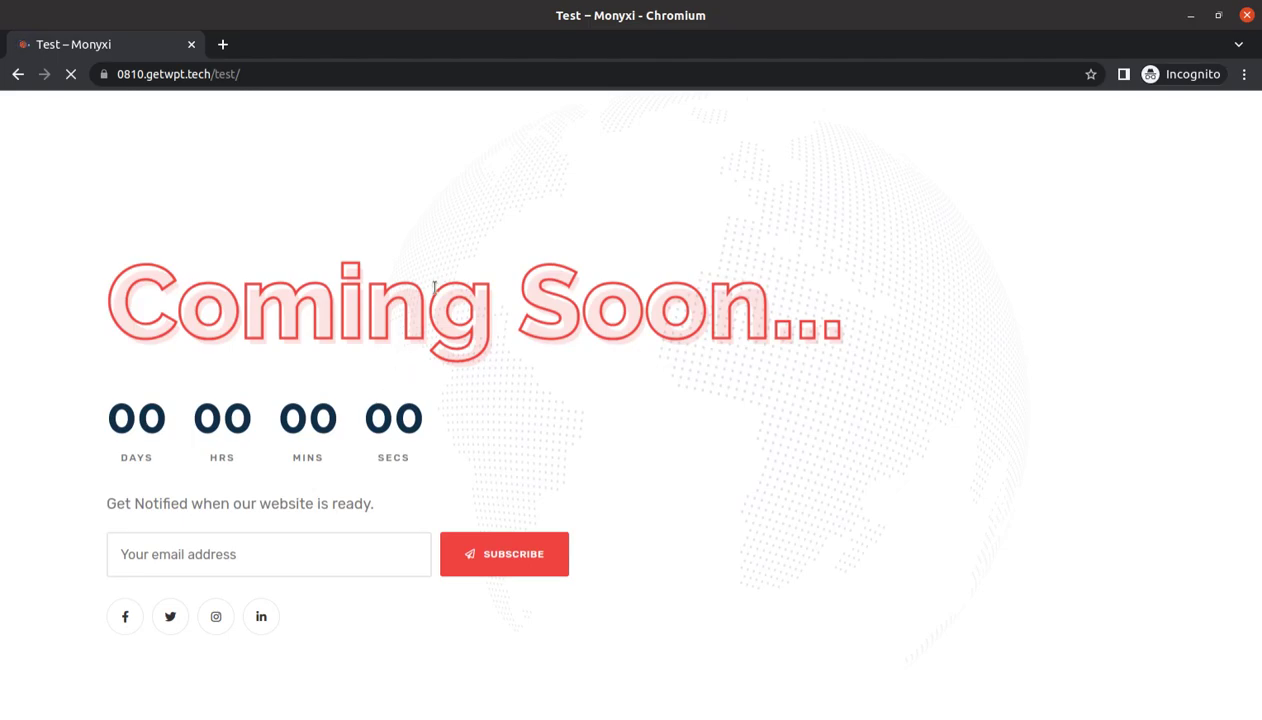
Set Finix Options Maintenance mode to Off, save changes, and return to the incognito Test window
{"action": "key", "text": "alt+Tab"}
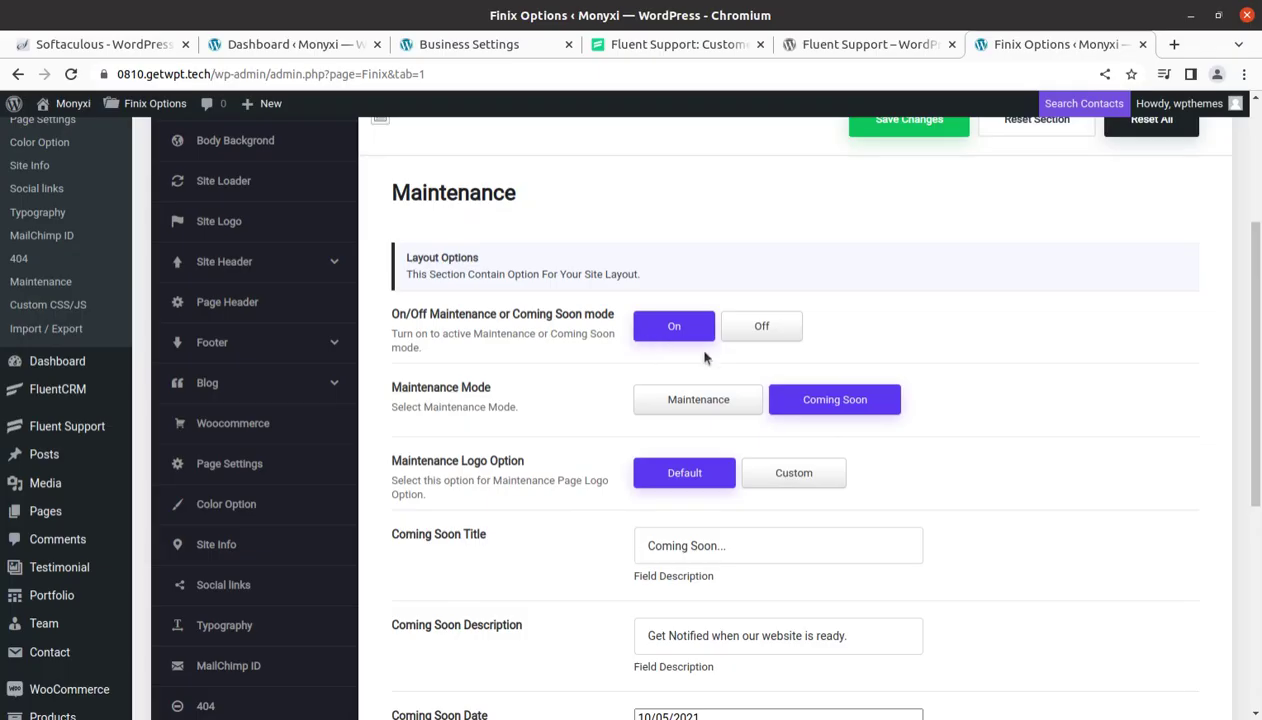
{"action": "left_click", "coordinate": [750, 330]}
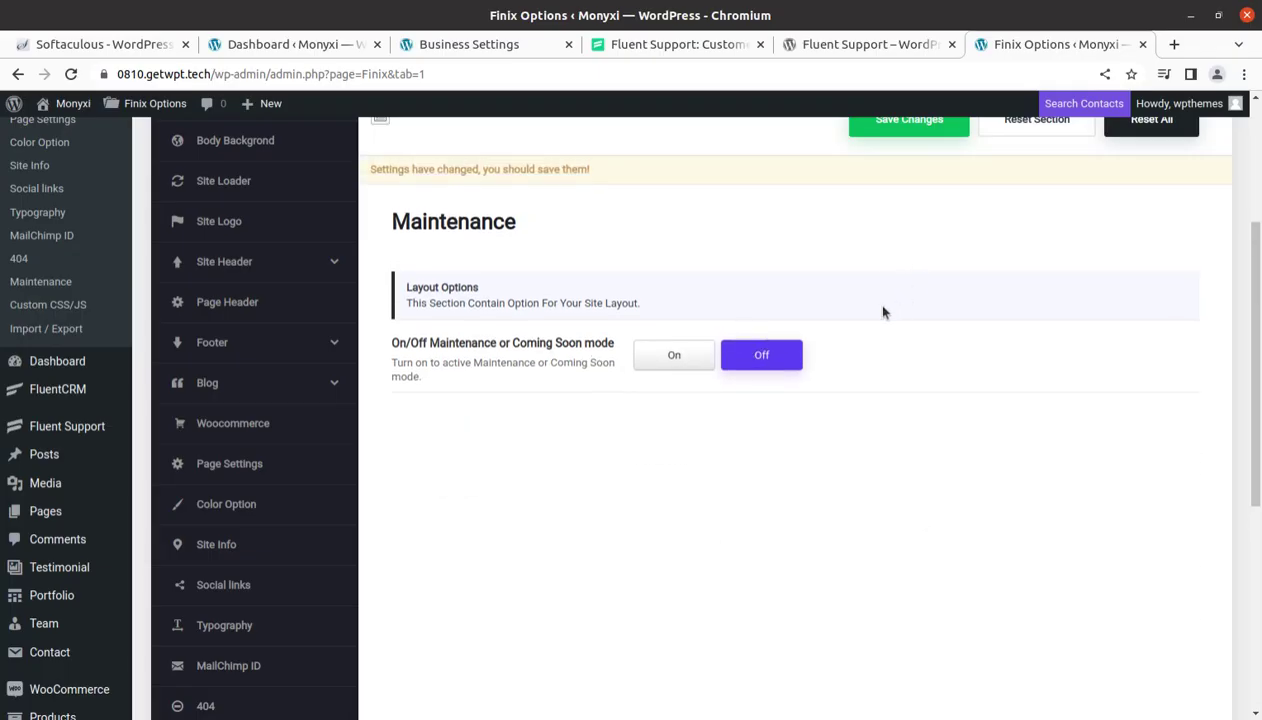
{"action": "scroll", "coordinate": [884, 375], "scroll_direction": "up", "scroll_amount": 3}
{"action": "left_click", "coordinate": [895, 340]}
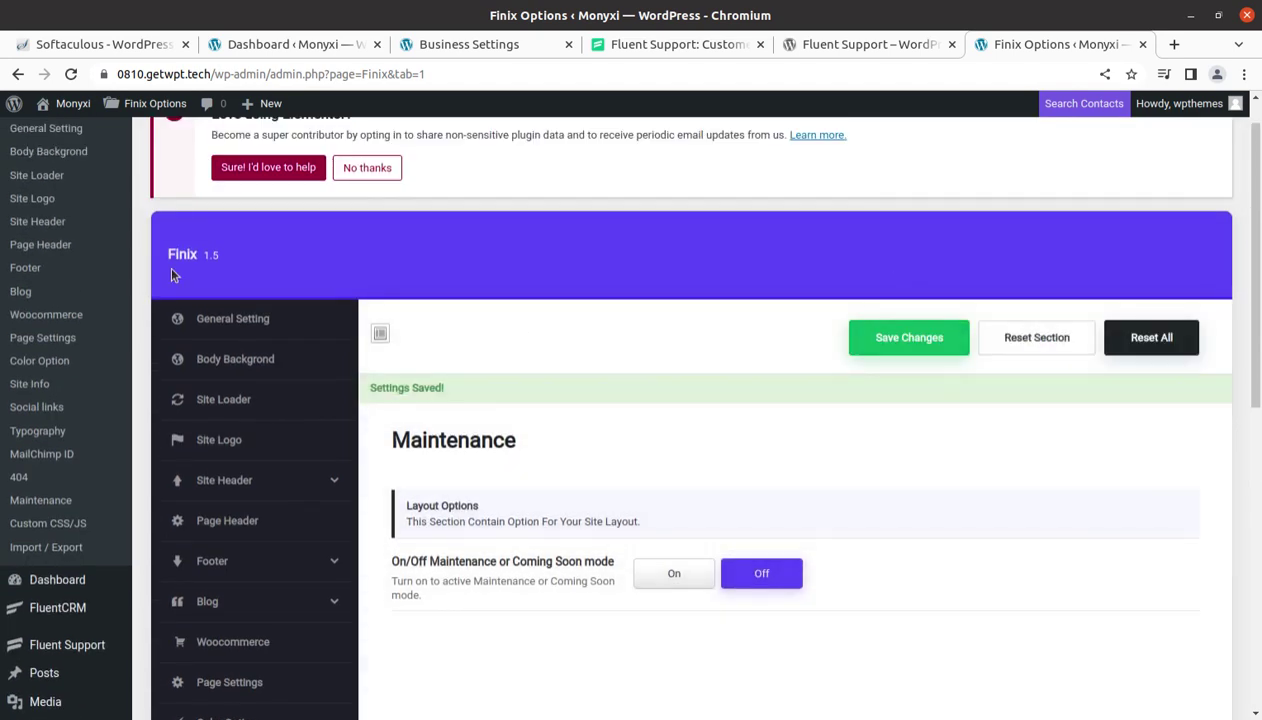
{"action": "left_click", "coordinate": [4, 250]}
{"action": "left_click", "coordinate": [136, 327]}
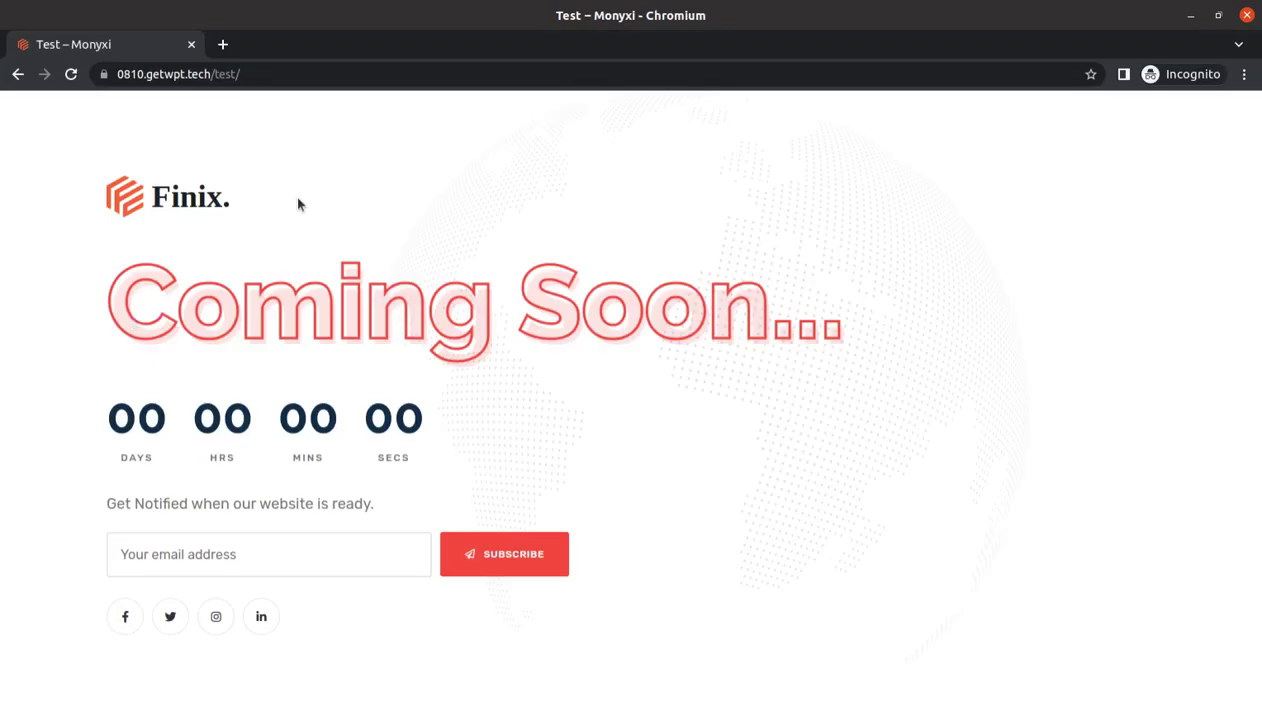
Reload the incognito Test page so the Customer Support Portal appears instead of Coming Soon
{"action": "key", "text": "F5"}
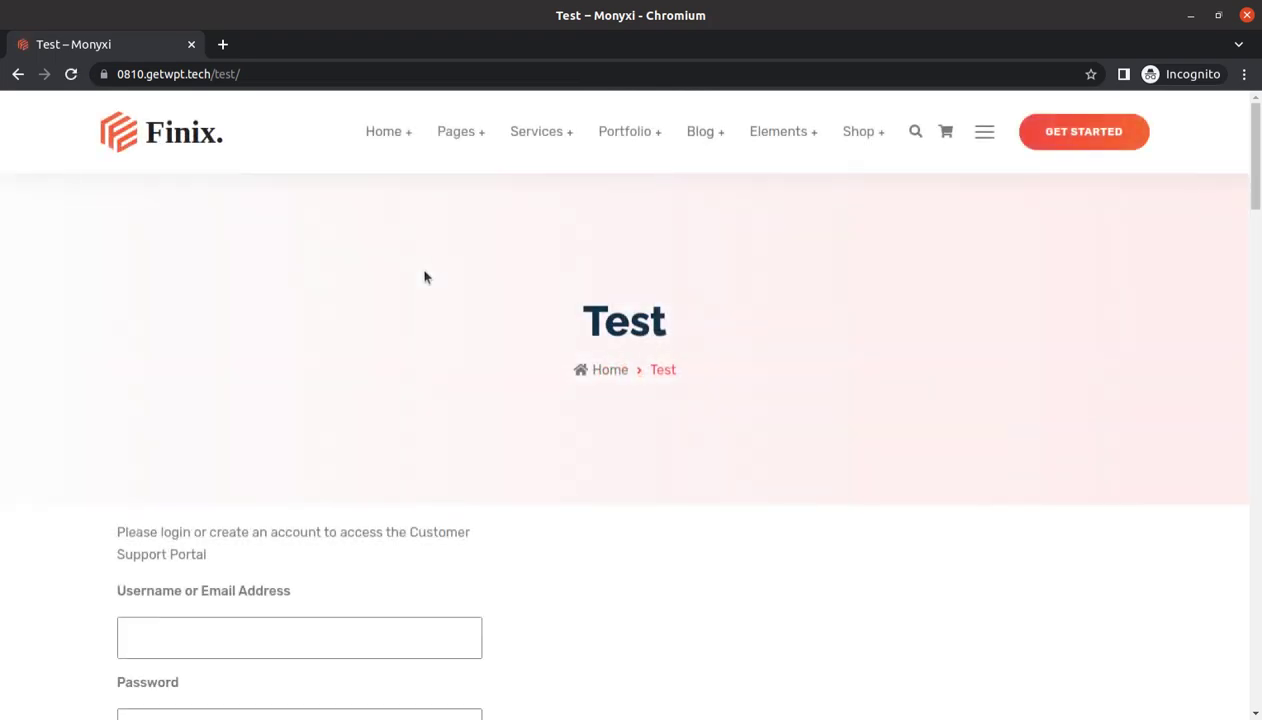
{"action": "scroll", "coordinate": [425, 538], "scroll_direction": "down", "scroll_amount": 4}
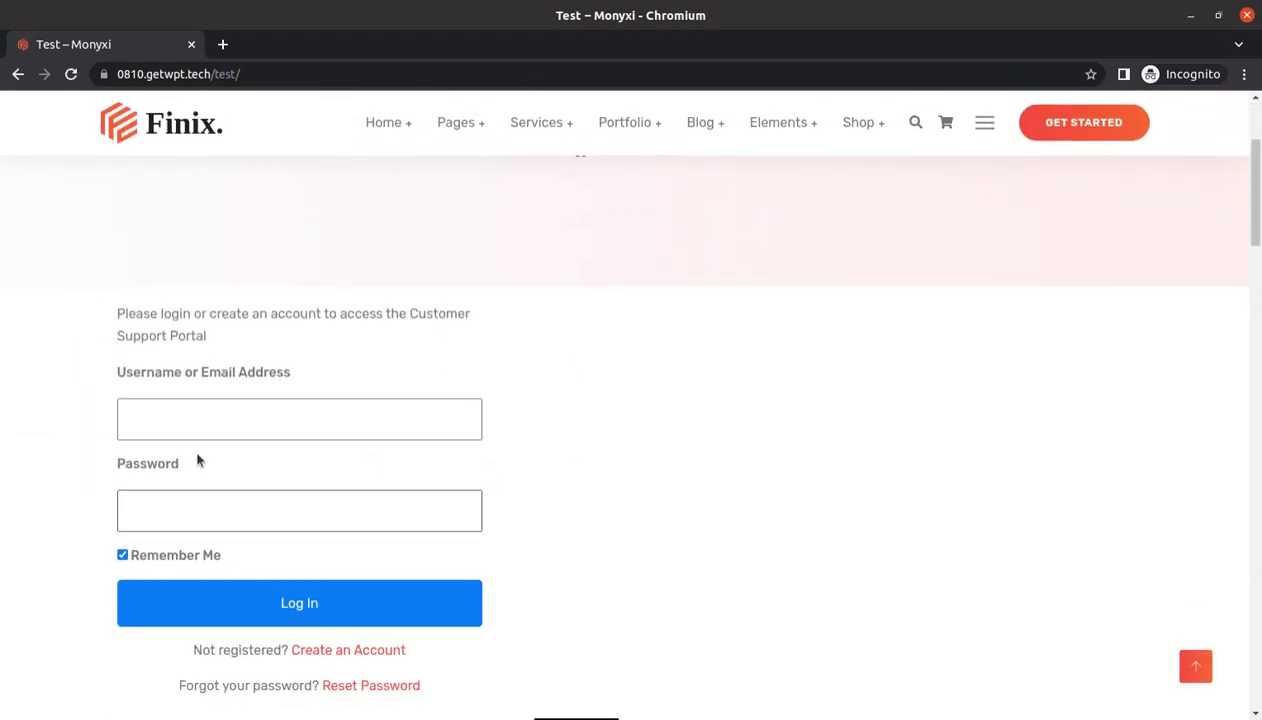
{"action": "scroll", "coordinate": [565, 469], "scroll_direction": "up", "scroll_amount": 2}
{"action": "scroll", "coordinate": [565, 469], "scroll_direction": "down", "scroll_amount": 2}
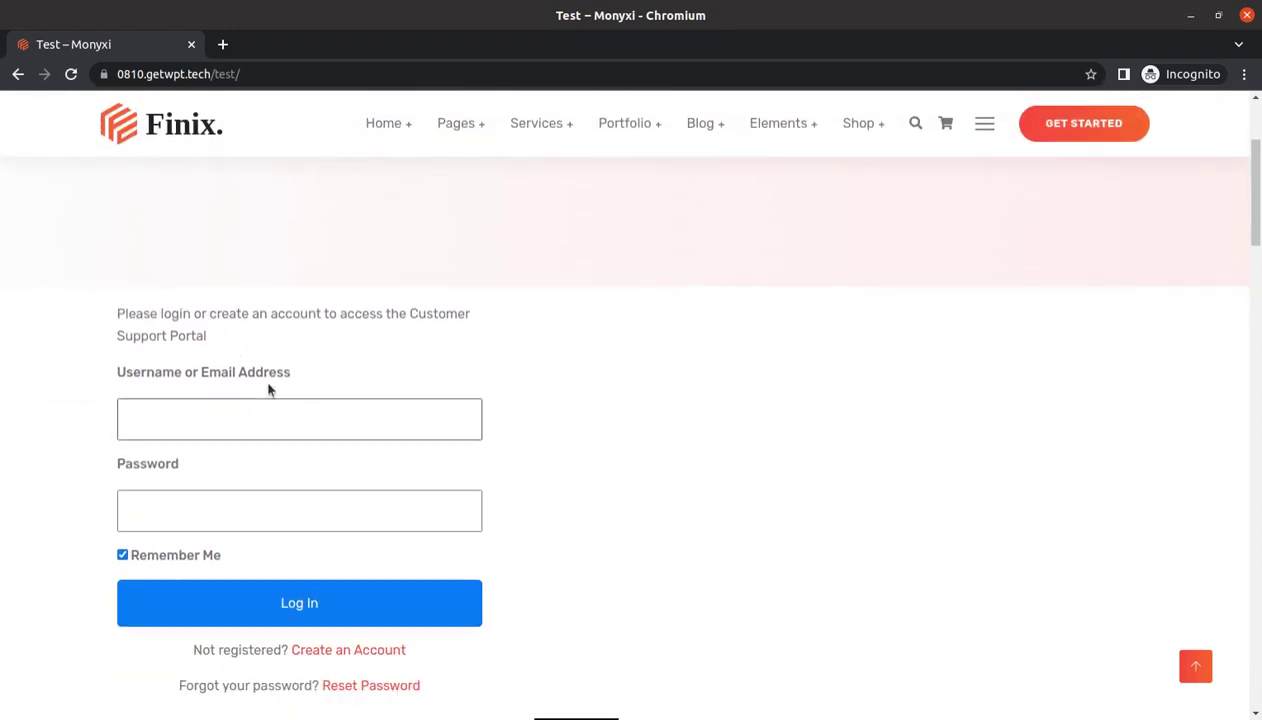
{"action": "scroll", "coordinate": [331, 440], "scroll_direction": "down", "scroll_amount": 1}
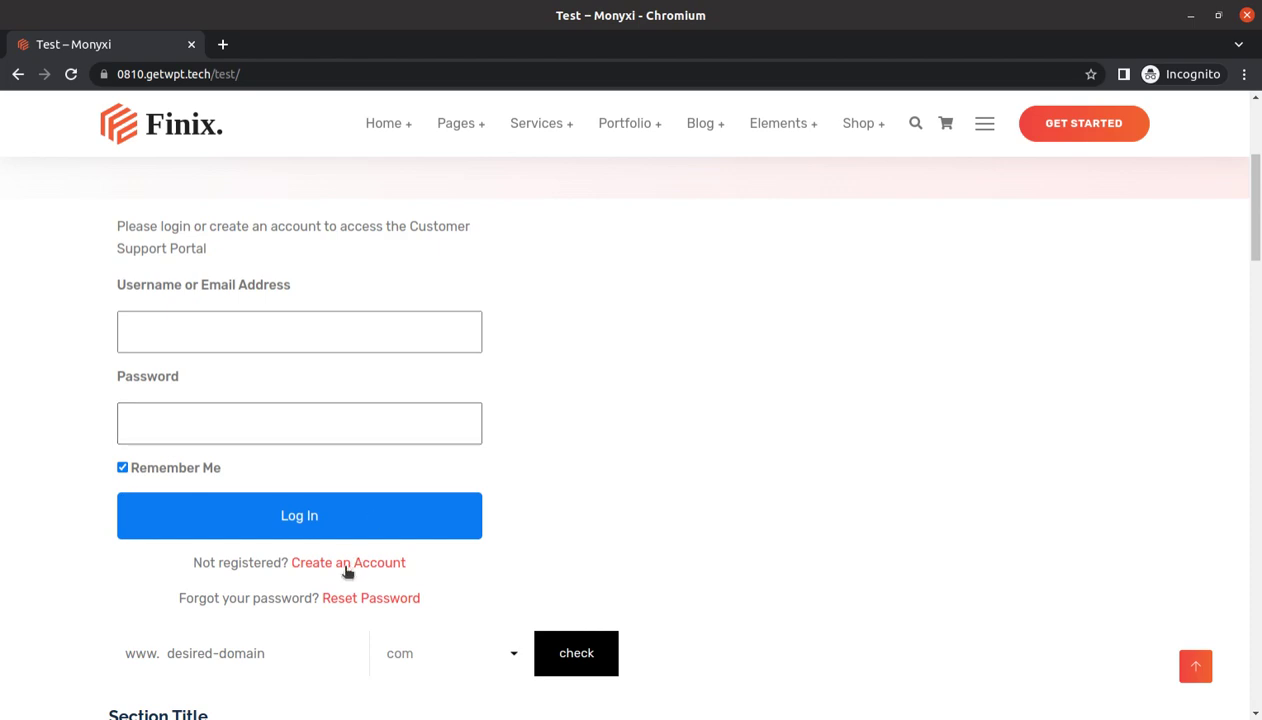
Switch the portal from the login form to the Create an Account signup form
{"action": "left_click", "coordinate": [303, 563]}
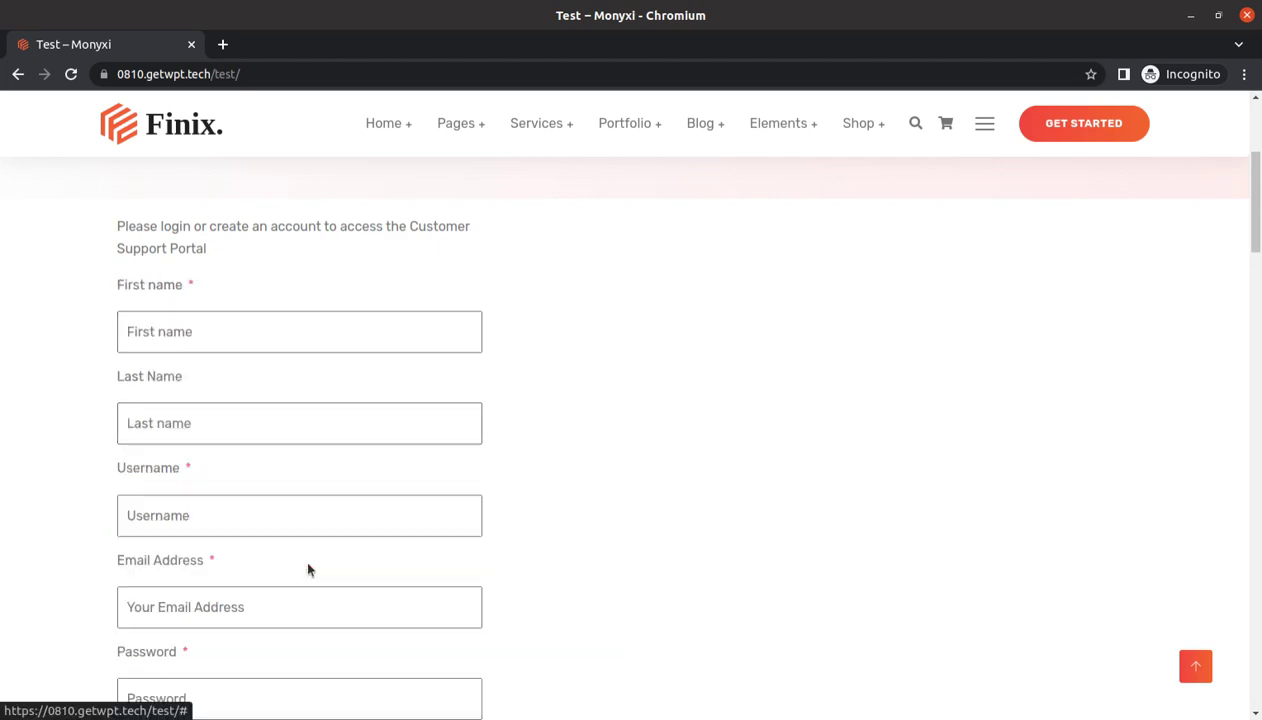
{"action": "scroll", "coordinate": [290, 500], "scroll_direction": "down", "scroll_amount": 2}
{"action": "scroll", "coordinate": [215, 272], "scroll_direction": "up", "scroll_amount": 2}
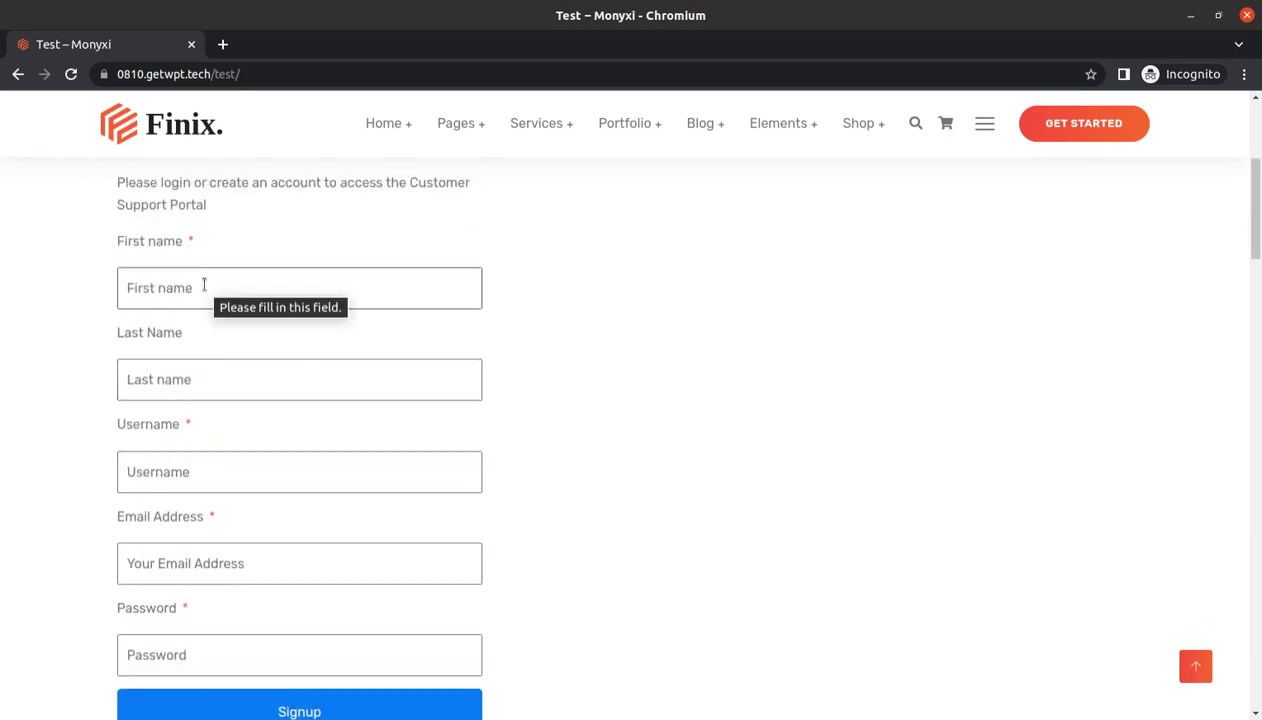
{"action": "scroll", "coordinate": [251, 343], "scroll_direction": "down", "scroll_amount": 2}
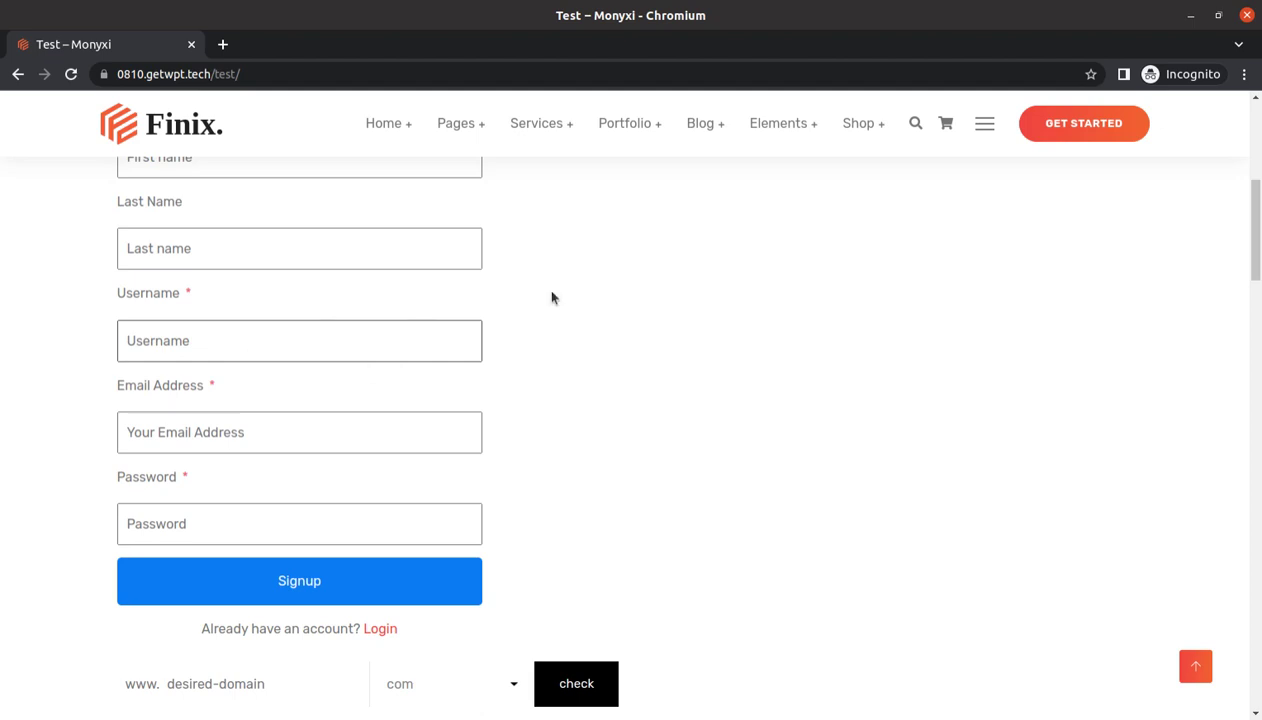
{"action": "scroll", "coordinate": [373, 377], "scroll_direction": "up", "scroll_amount": 5}
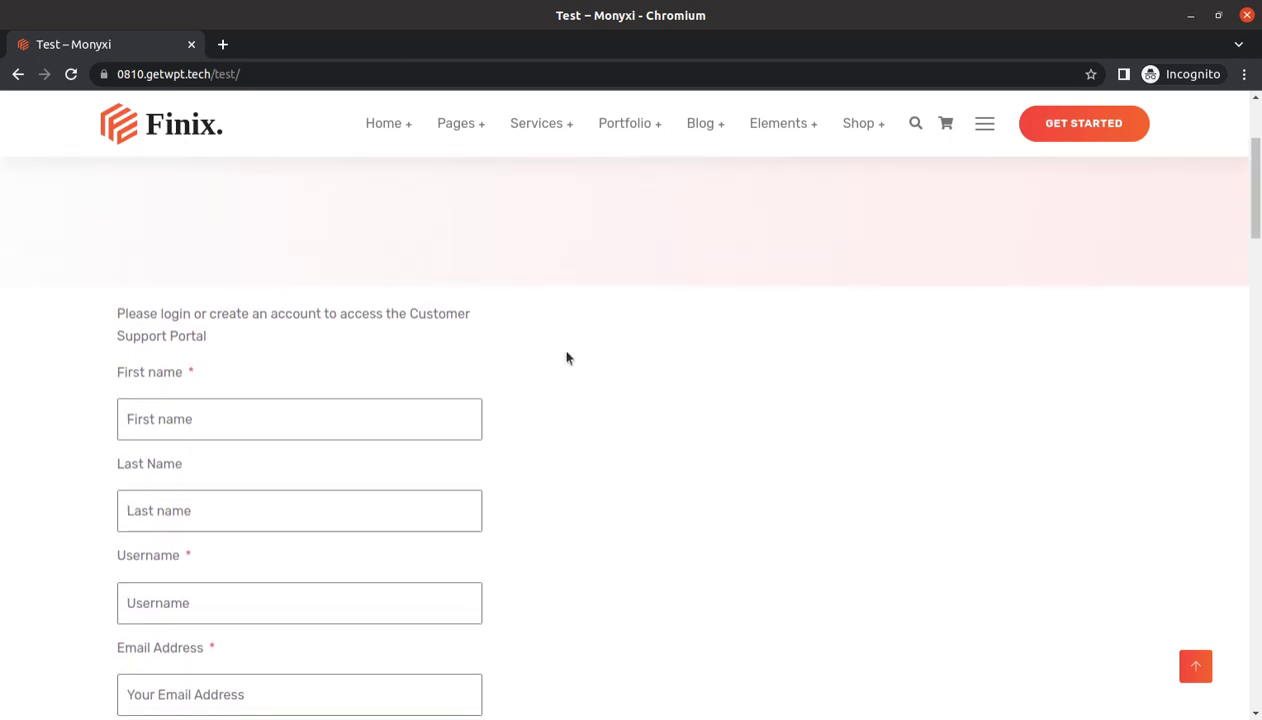
{"action": "scroll", "coordinate": [560, 356], "scroll_direction": "down", "scroll_amount": 3}
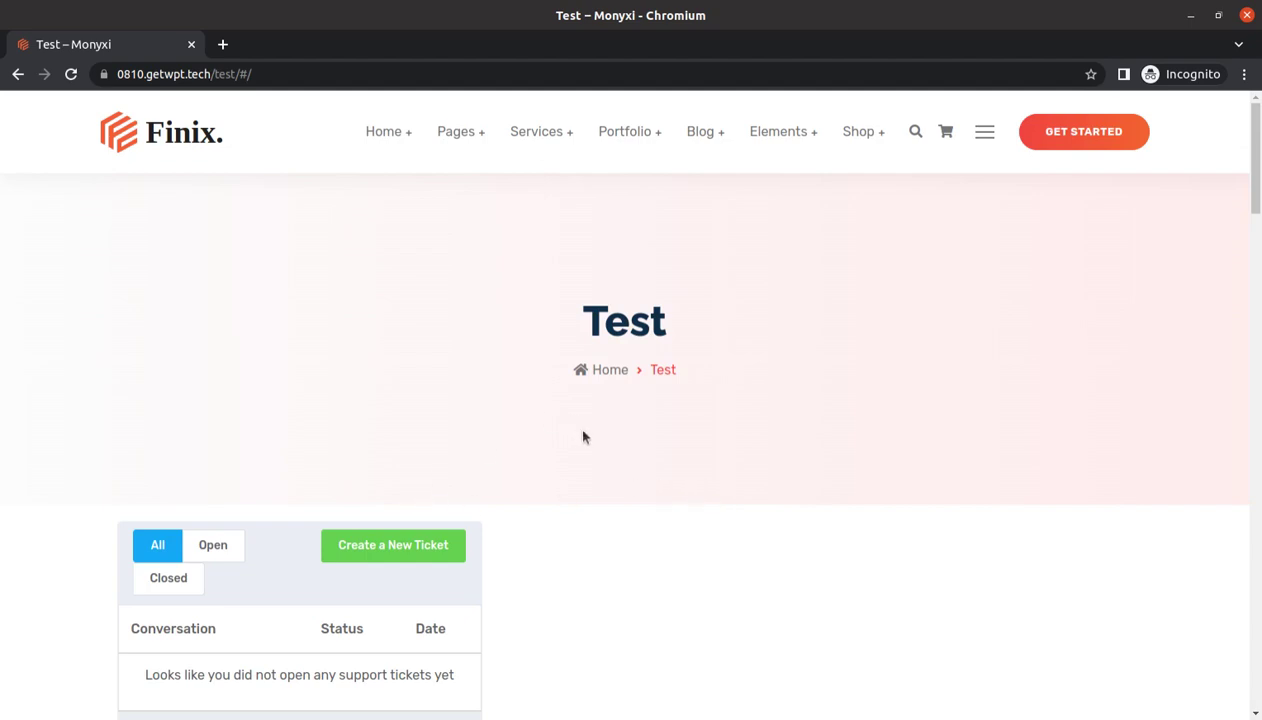
Open the Create a New Ticket form in the customer portal
{"action": "scroll", "coordinate": [570, 433], "scroll_direction": "down", "scroll_amount": 1}
{"action": "scroll", "coordinate": [433, 487], "scroll_direction": "down", "scroll_amount": 1}
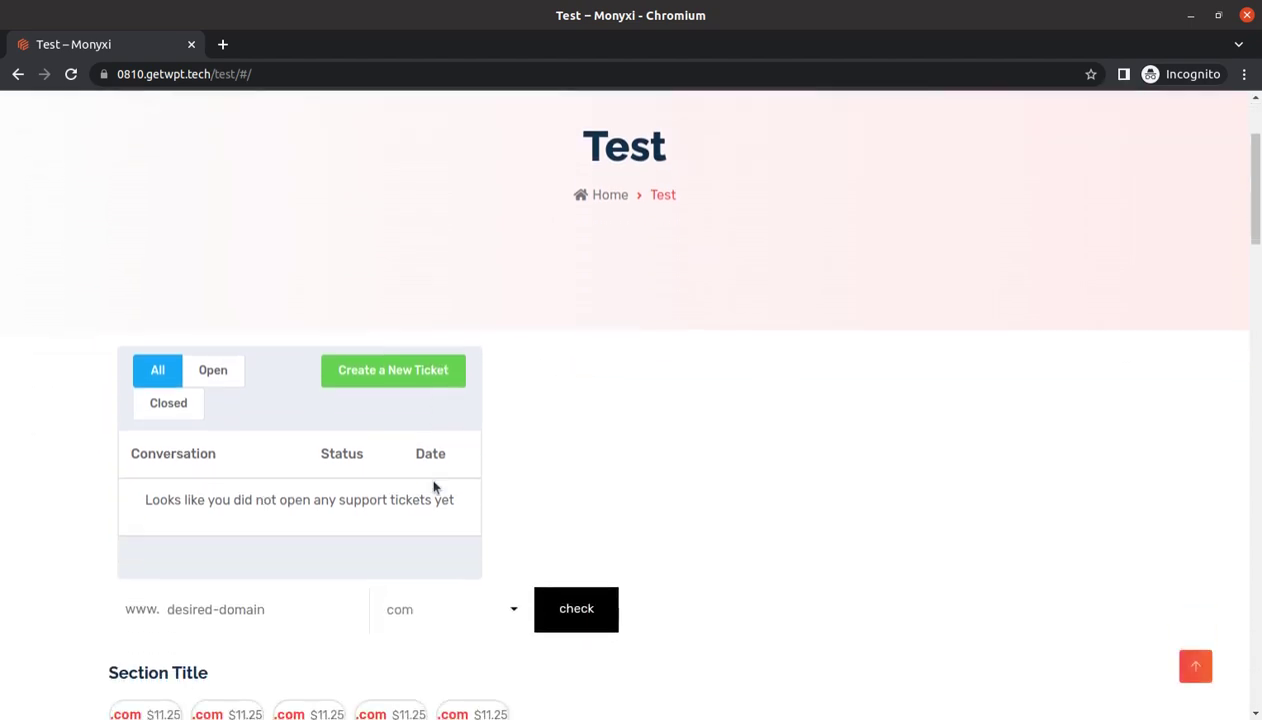
{"action": "left_click", "coordinate": [403, 378]}
{"action": "scroll", "coordinate": [655, 371], "scroll_direction": "down", "scroll_amount": 1}
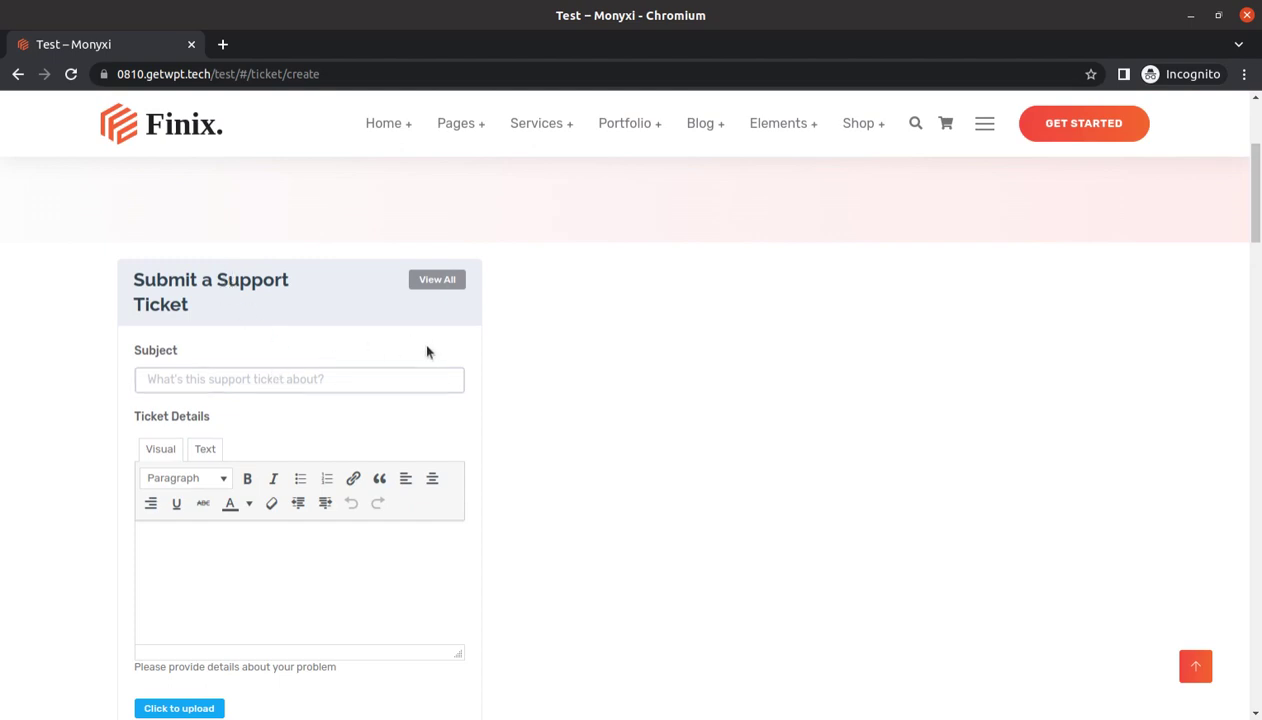
{"action": "scroll", "coordinate": [416, 330], "scroll_direction": "down", "scroll_amount": 1}
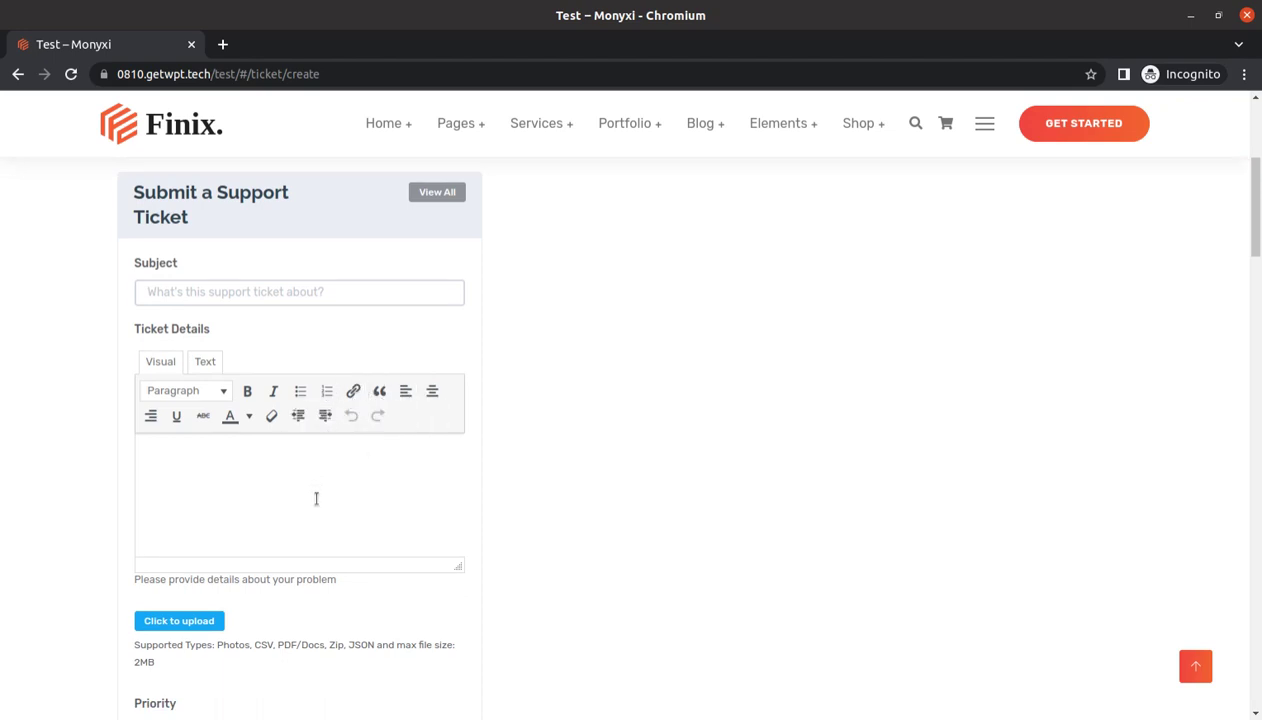
{"action": "scroll", "coordinate": [316, 497], "scroll_direction": "up", "scroll_amount": 1}
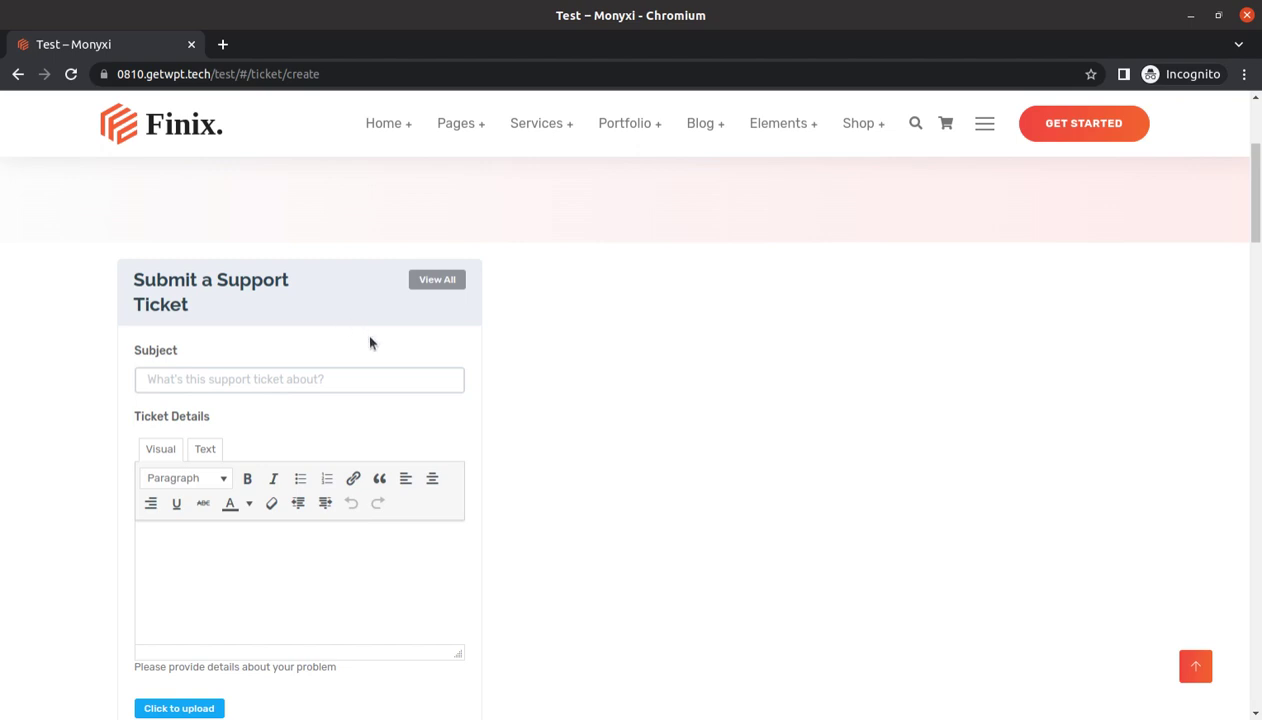
{"action": "scroll", "coordinate": [380, 345], "scroll_direction": "down", "scroll_amount": 1}
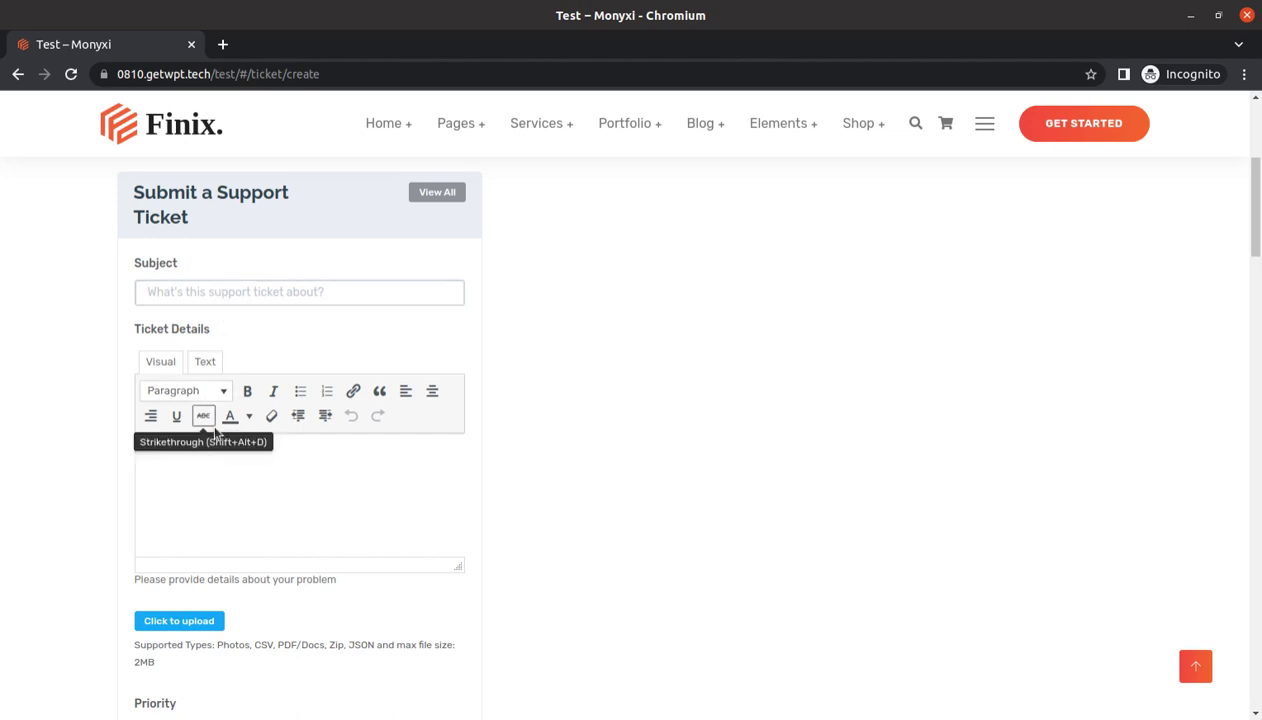
{"action": "scroll", "coordinate": [205, 420], "scroll_direction": "down", "scroll_amount": 2}
{"action": "scroll", "coordinate": [237, 400], "scroll_direction": "up", "scroll_amount": 1}
Submit a ticket with subject 'test ticket' and details 'this is for test'
{"action": "left_click", "coordinate": [185, 248]}
{"action": "type", "text": "test ticket"}
{"action": "key", "text": "Tab"}
{"action": "key", "text": "Tab"}
{"action": "key", "text": "Tab"}
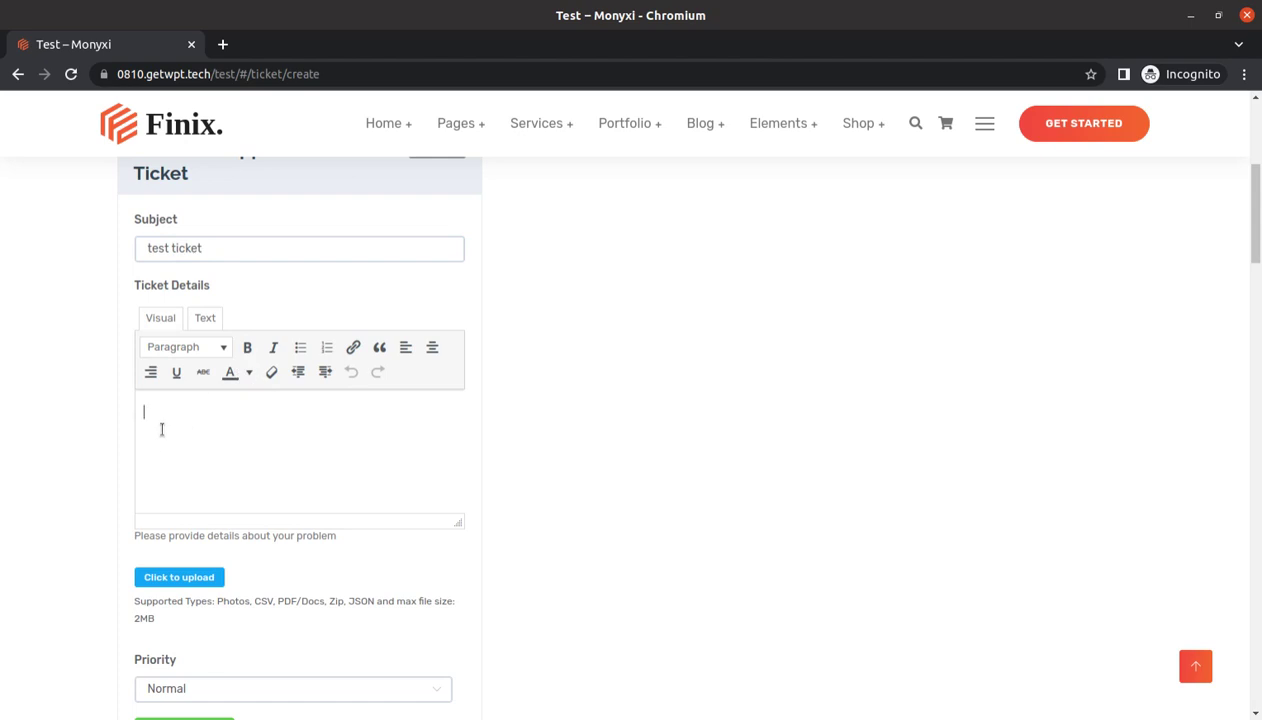
{"action": "type", "text": "this is for test"}
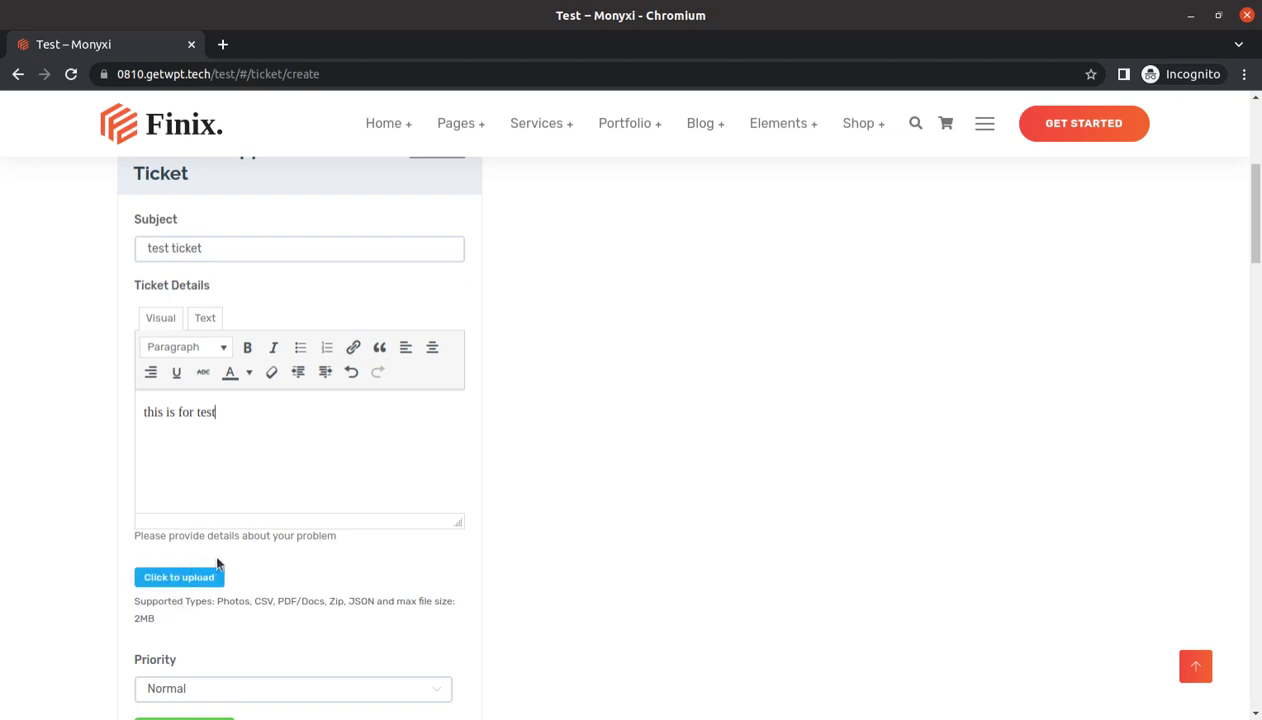
{"action": "scroll", "coordinate": [213, 565], "scroll_direction": "down", "scroll_amount": 1}
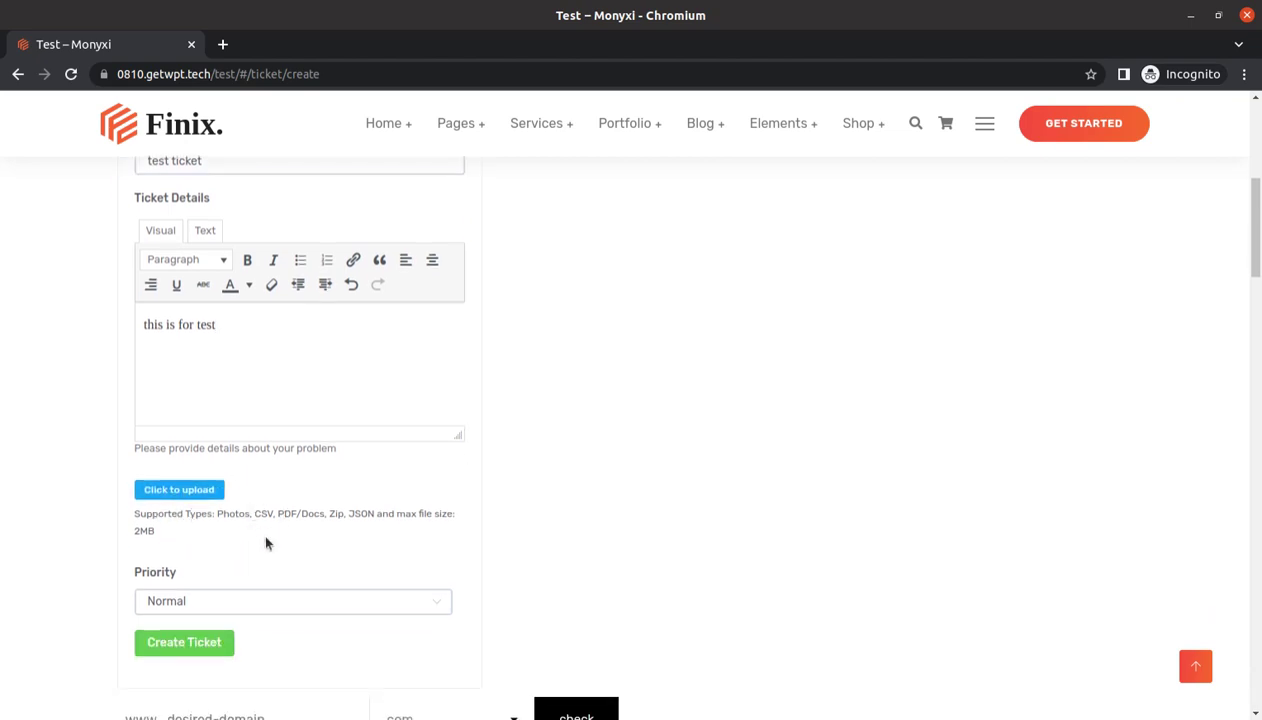
{"action": "left_click", "coordinate": [182, 648]}
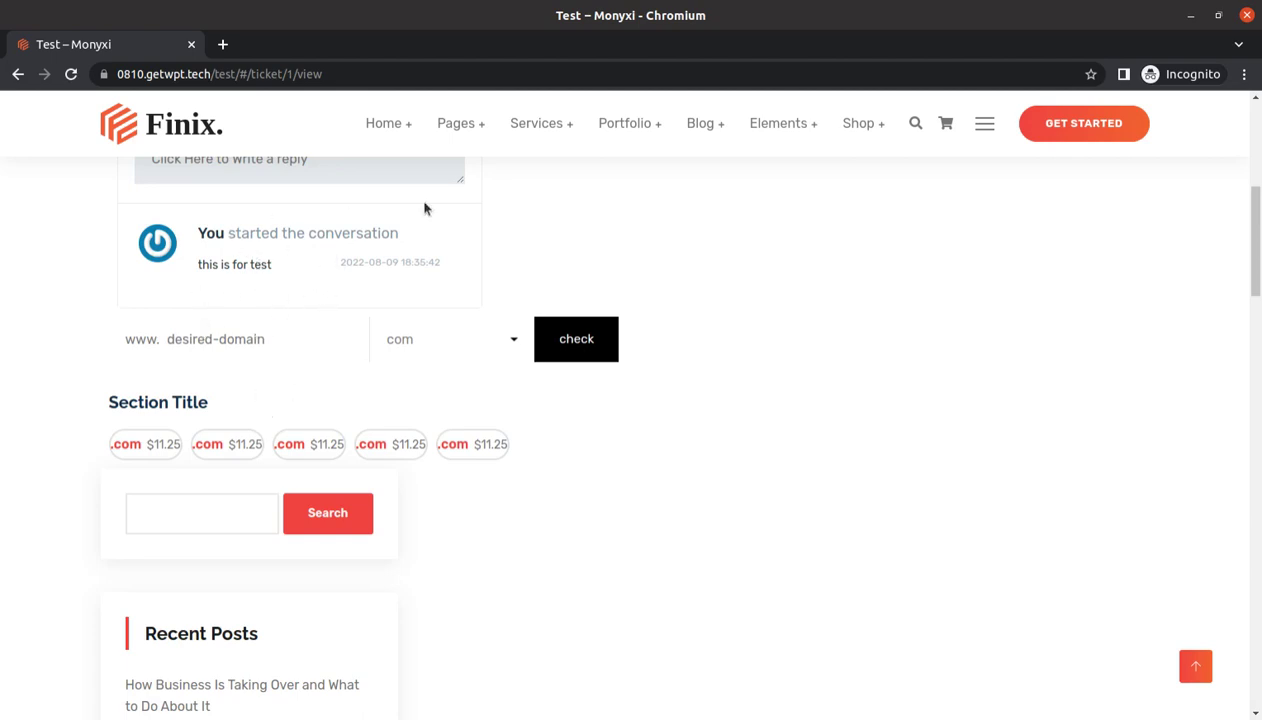
Return to the WordPress admin window and open the Fluent Support Dashboard
{"action": "left_click", "coordinate": [4, 252]}
{"action": "left_click", "coordinate": [25, 246]}
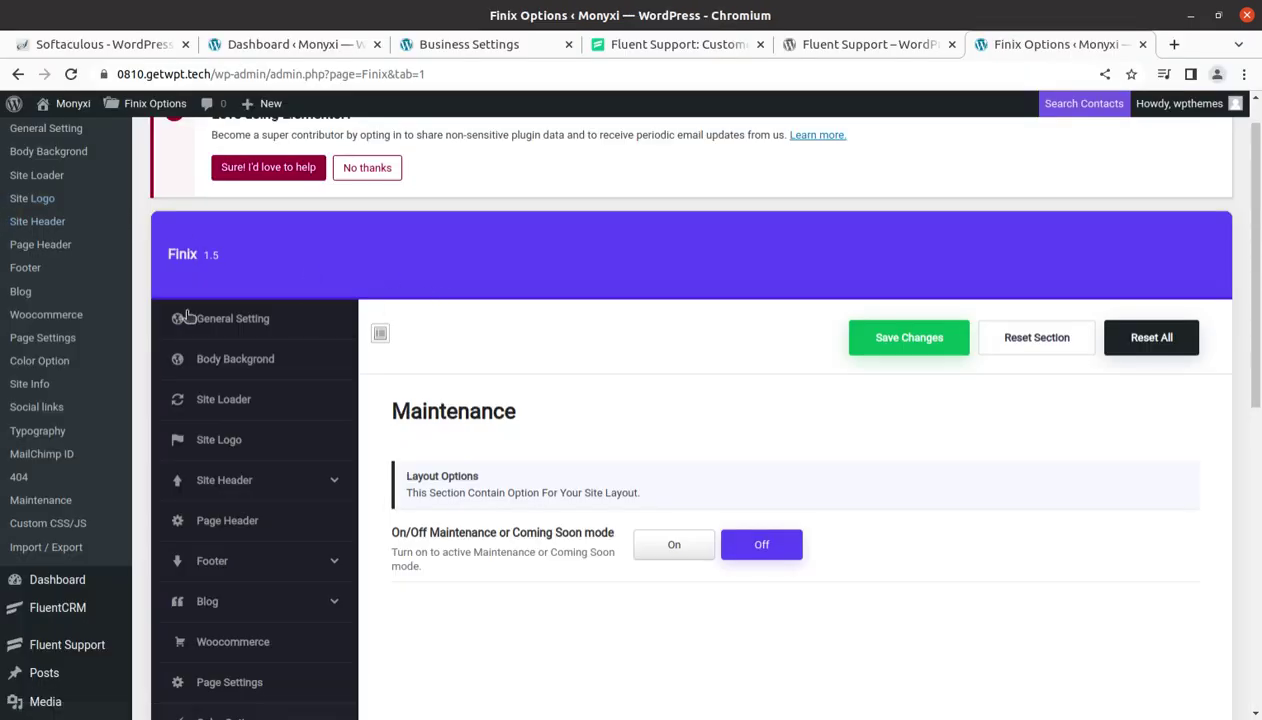
{"action": "scroll", "coordinate": [63, 318], "scroll_direction": "up", "scroll_amount": 2}
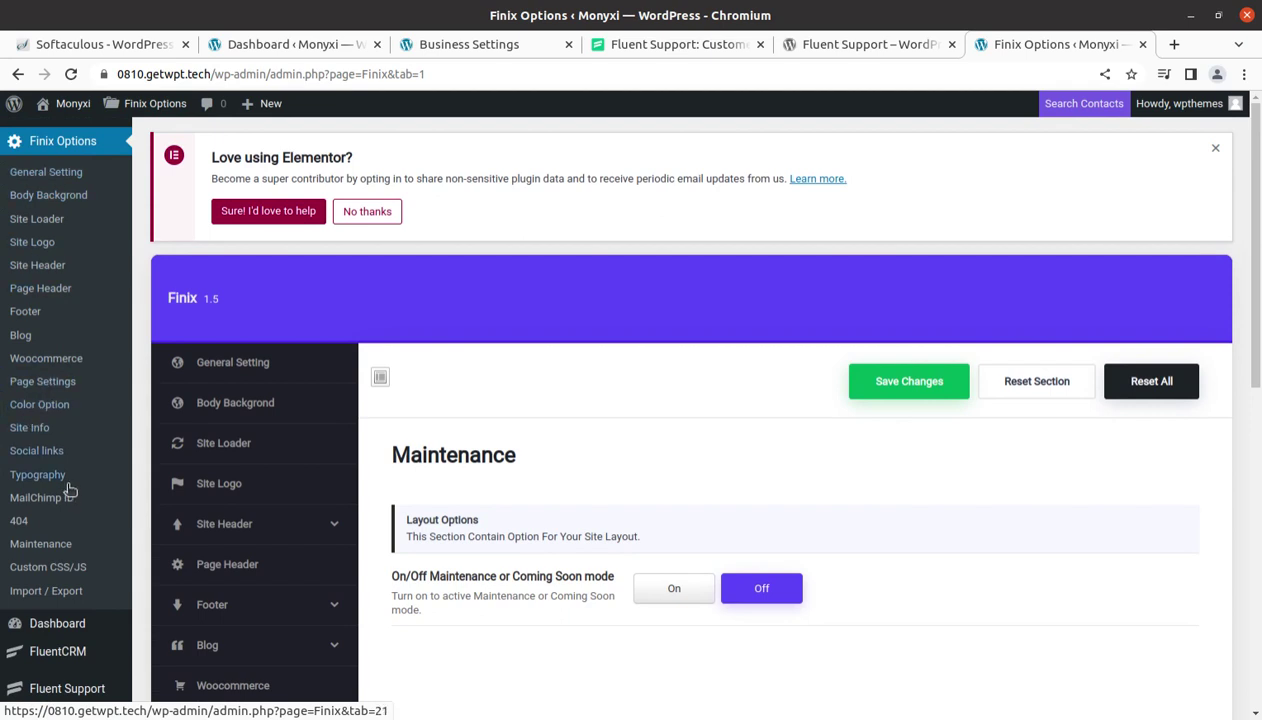
{"action": "scroll", "coordinate": [70, 482], "scroll_direction": "down", "scroll_amount": 3}
{"action": "mouse_move", "coordinate": [67, 513]}
{"action": "left_click", "coordinate": [174, 516]}
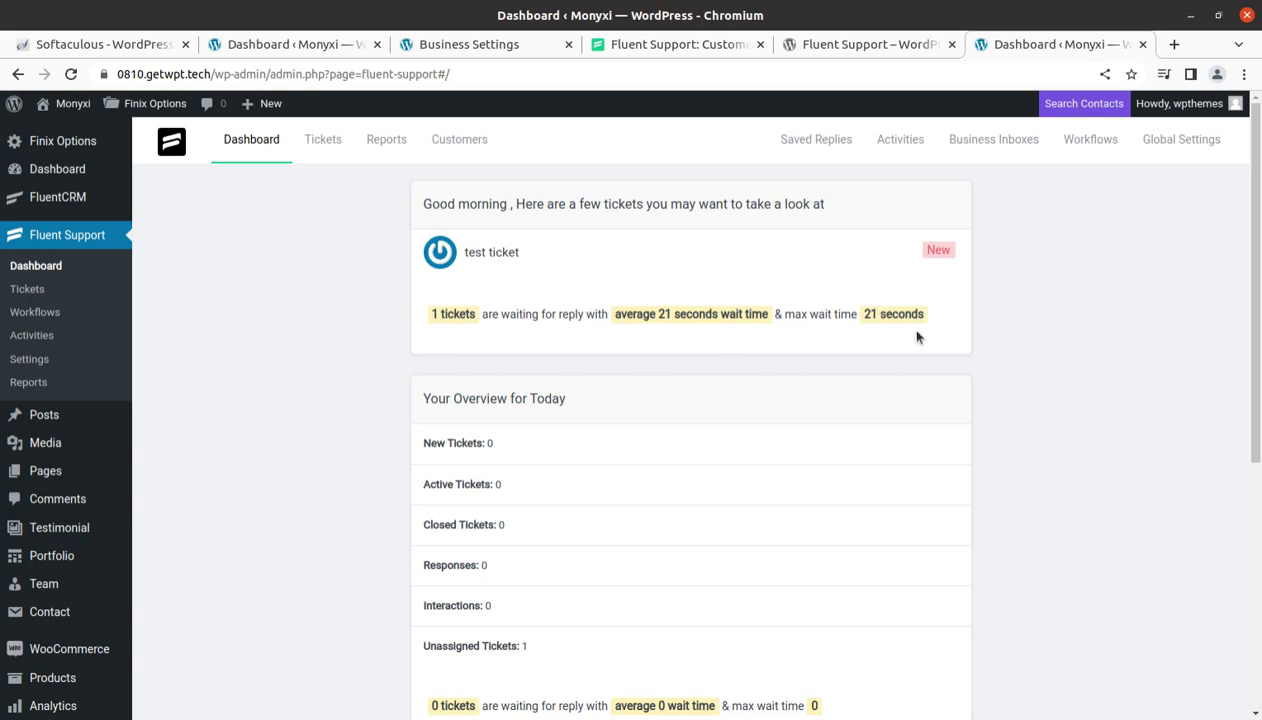
Open ticket #1 'test ticket' from the dashboard to view its 'this is for test' message
{"action": "scroll", "coordinate": [910, 345], "scroll_direction": "down", "scroll_amount": 3}
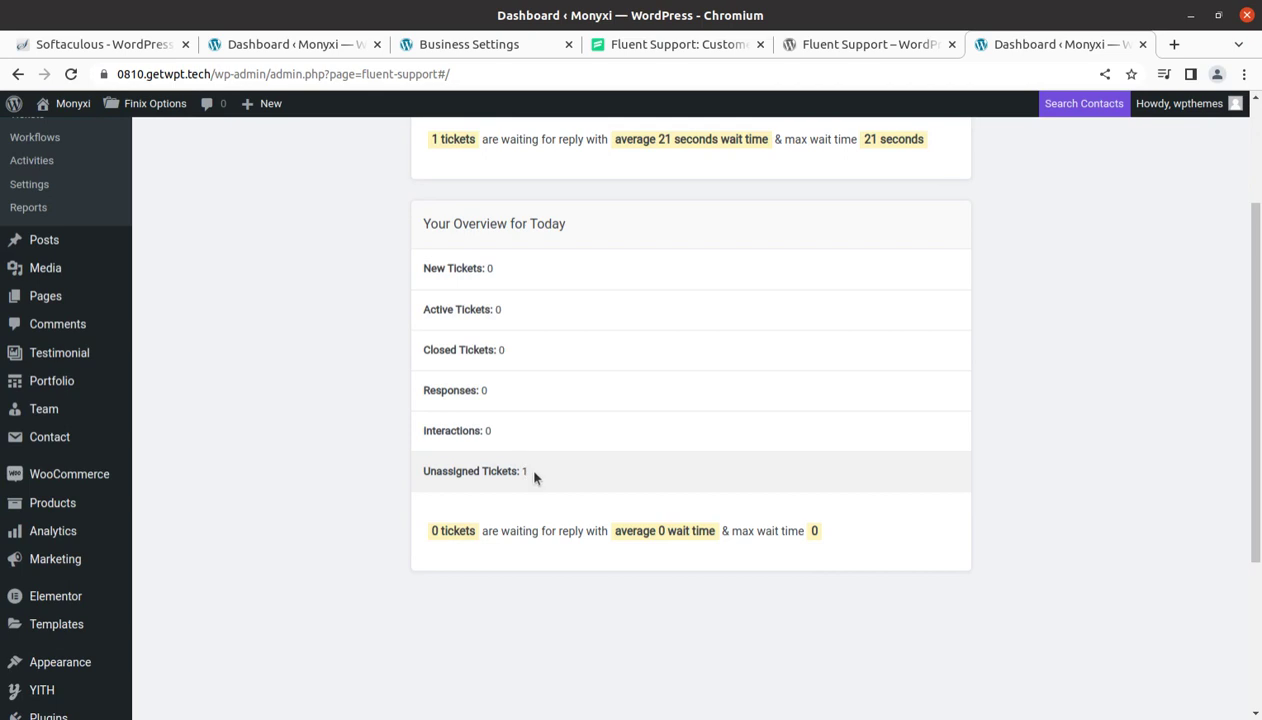
{"action": "scroll", "coordinate": [528, 472], "scroll_direction": "up", "scroll_amount": 2}
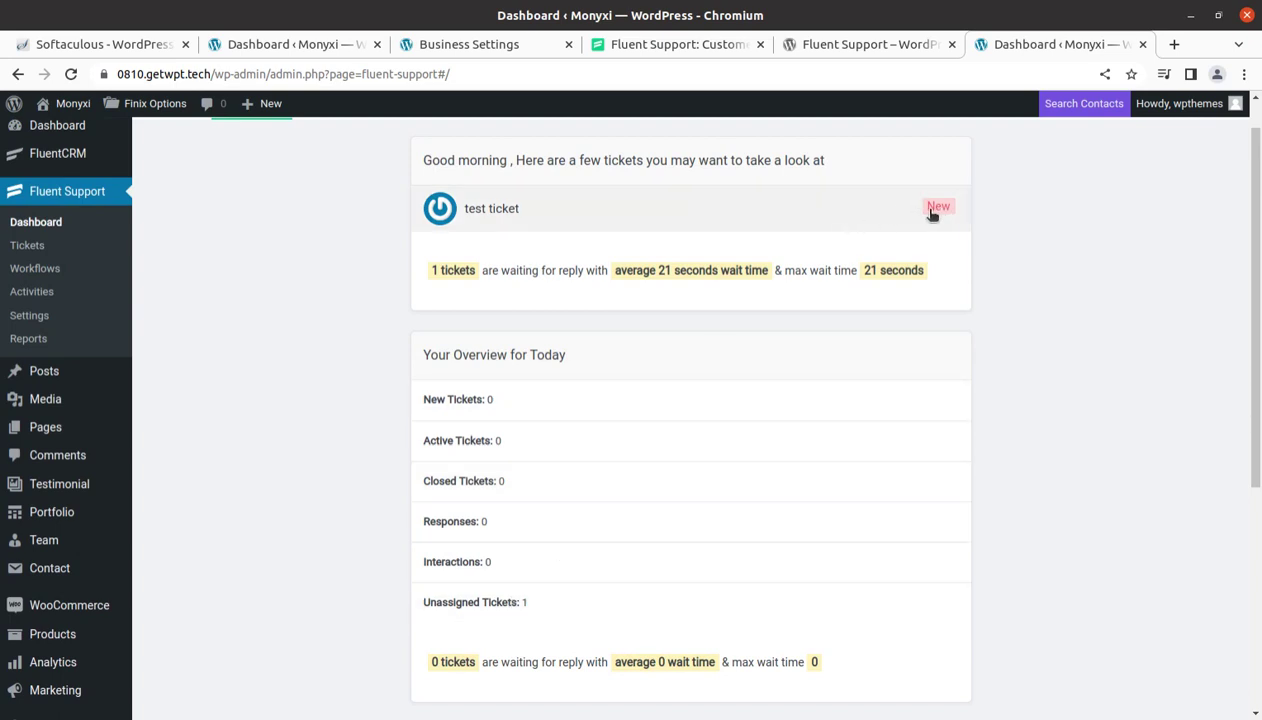
{"action": "left_click", "coordinate": [473, 210]}
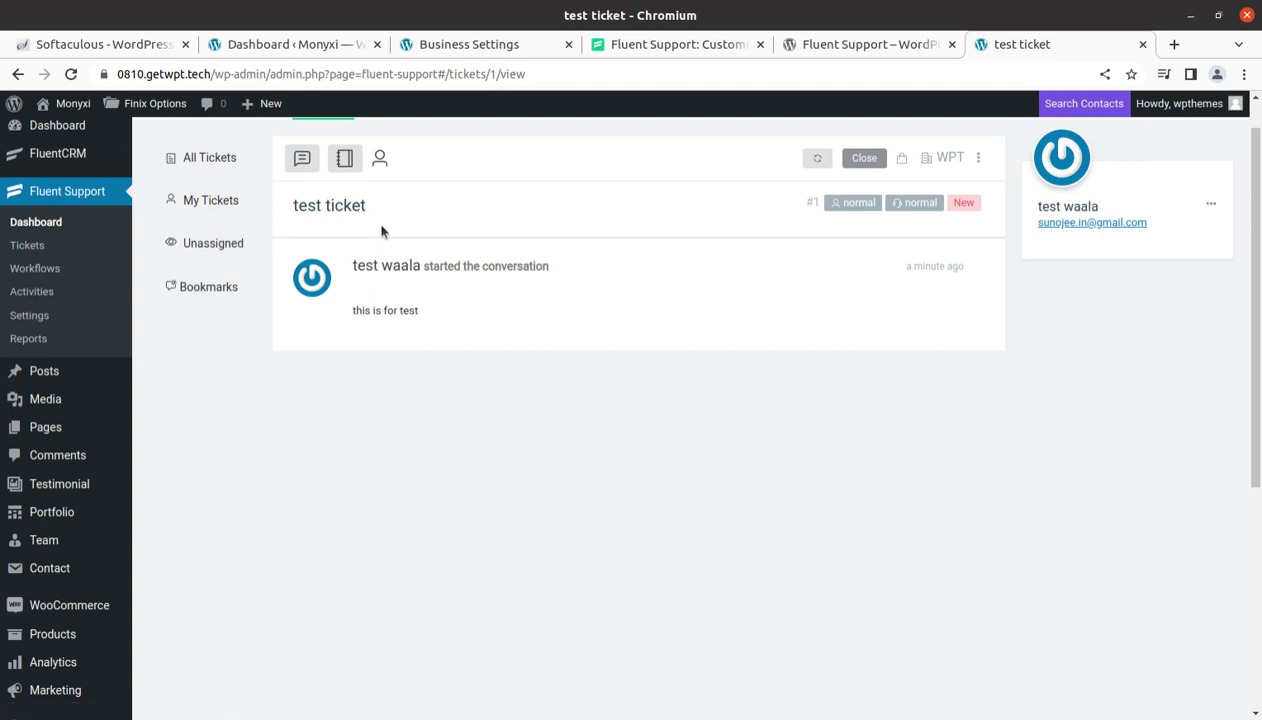
{"action": "left_click", "coordinate": [211, 203]}
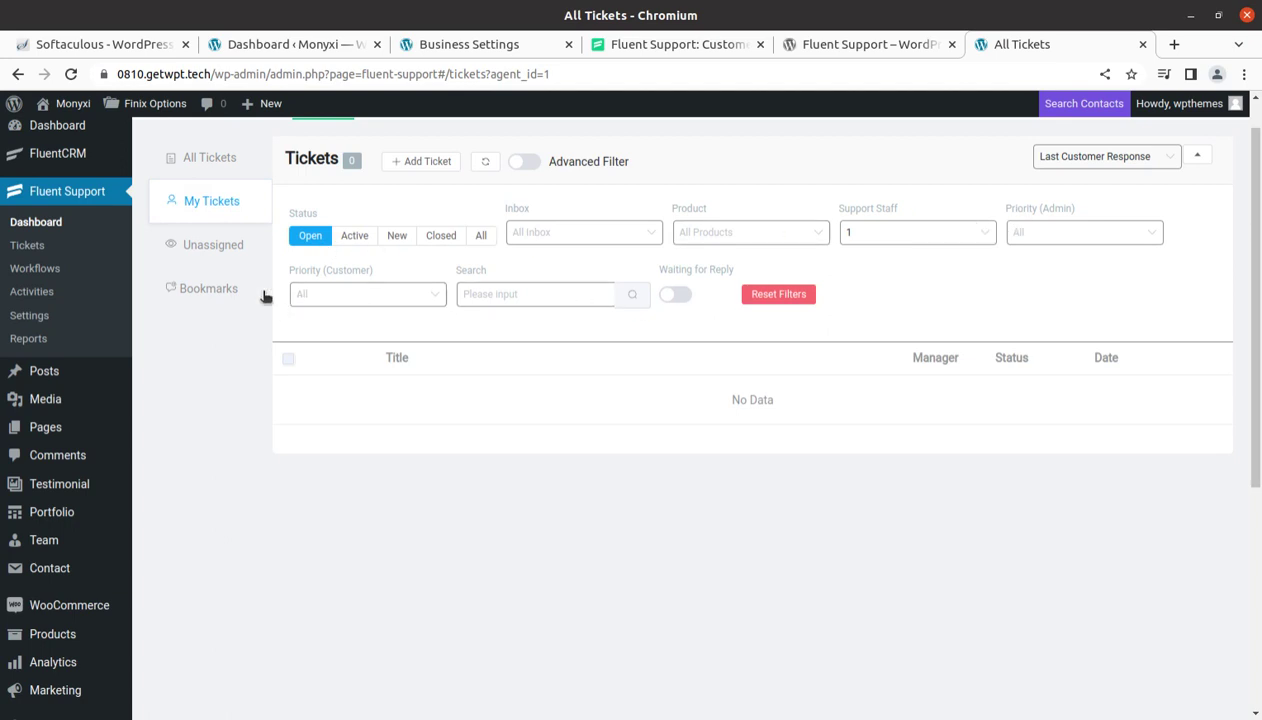
{"action": "left_click", "coordinate": [211, 250]}
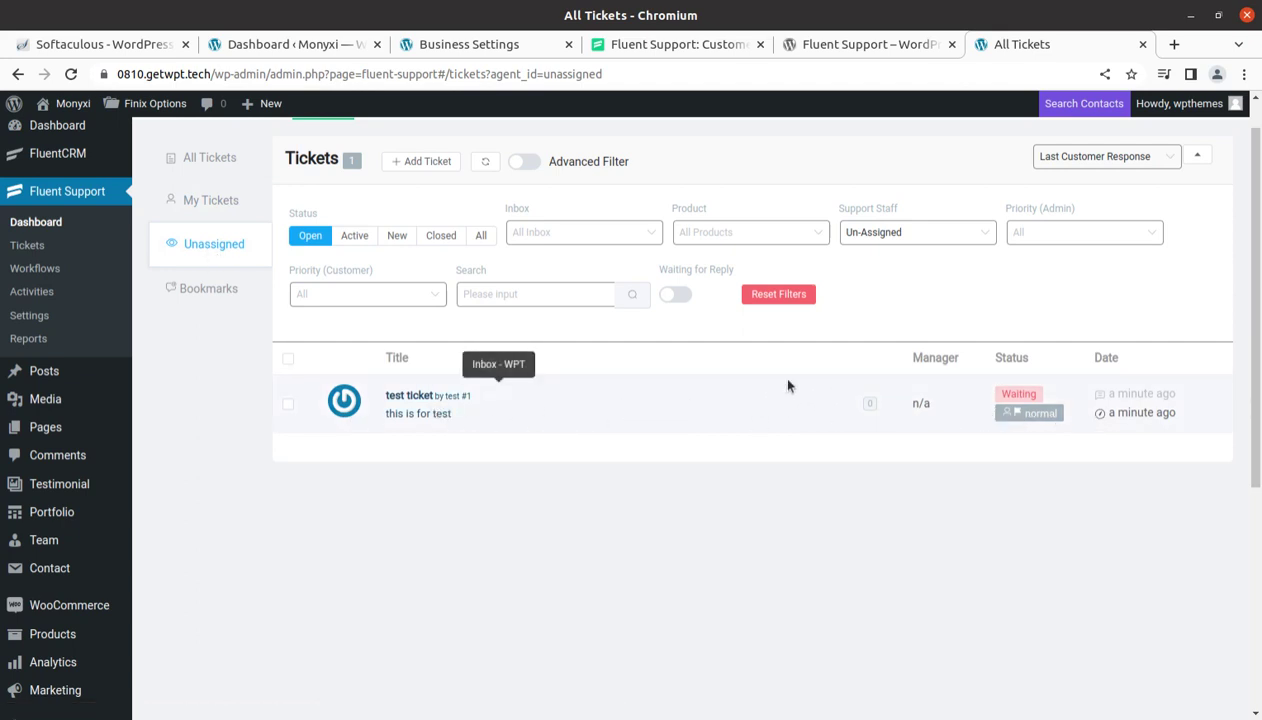
{"action": "left_click", "coordinate": [1034, 416]}
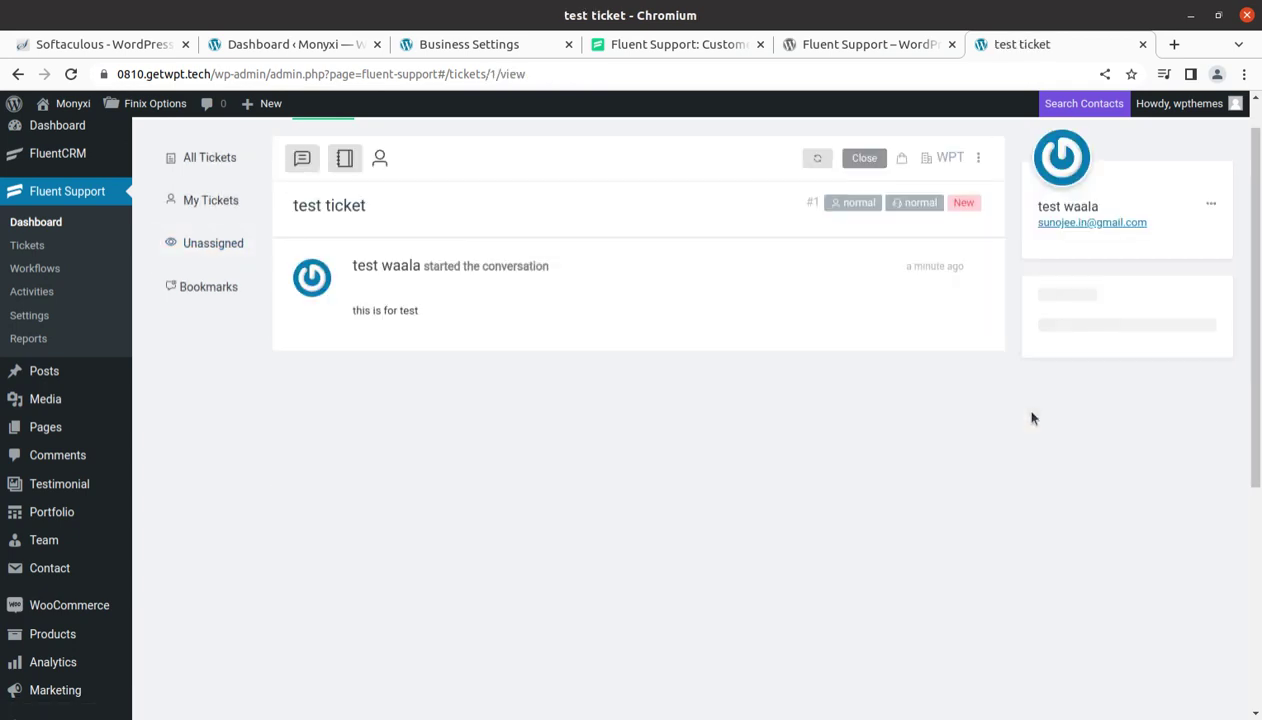
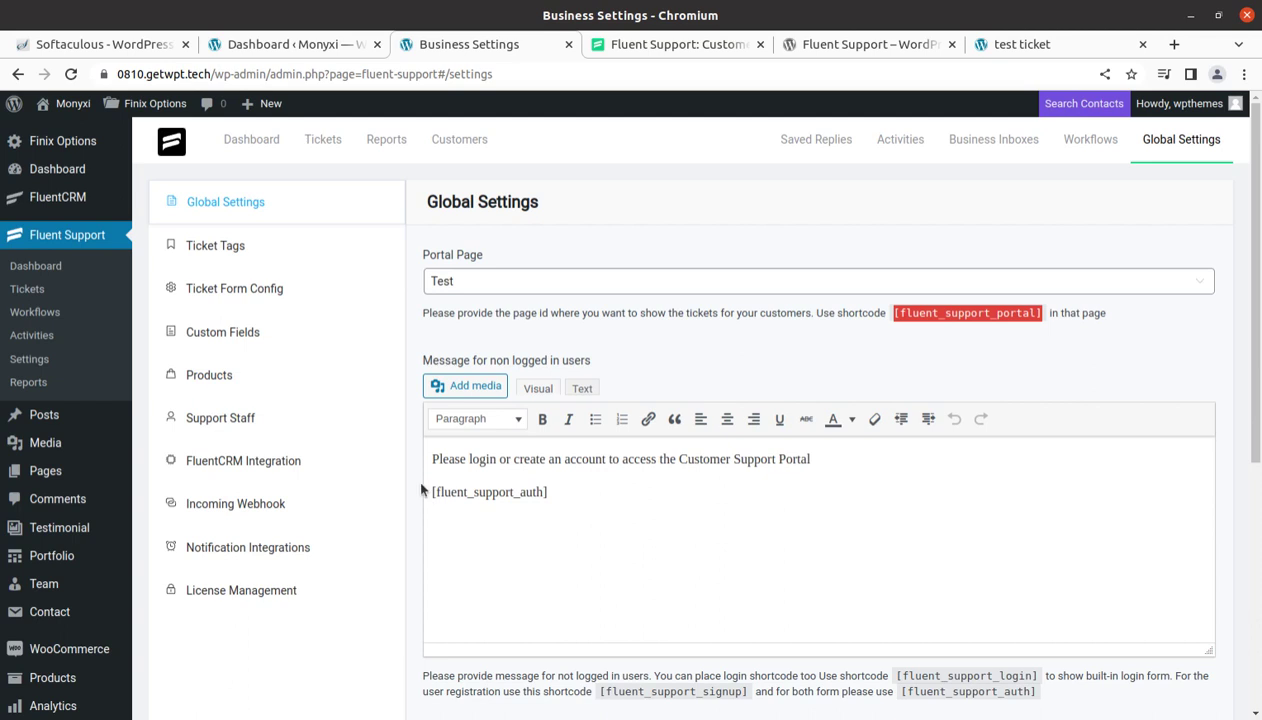
Review the Ticket Tags and Ticket Form Config settings pages
{"action": "left_click", "coordinate": [205, 248]}
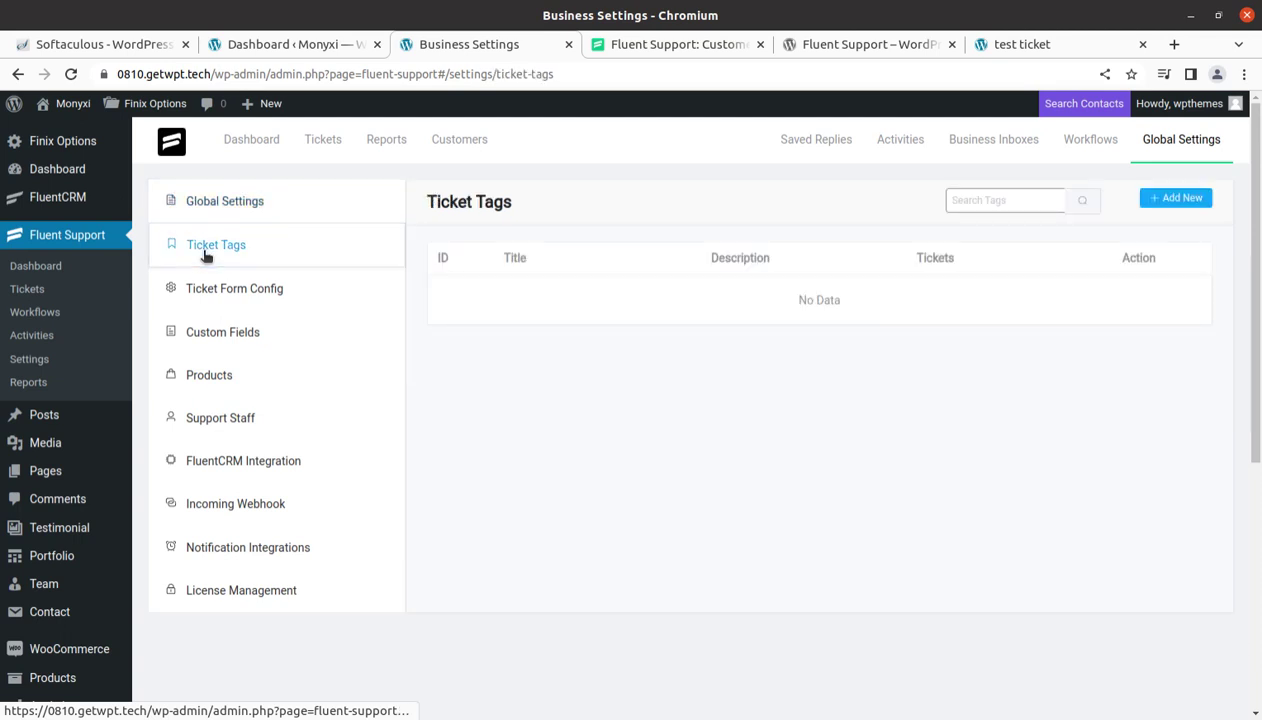
{"action": "left_click", "coordinate": [216, 296]}
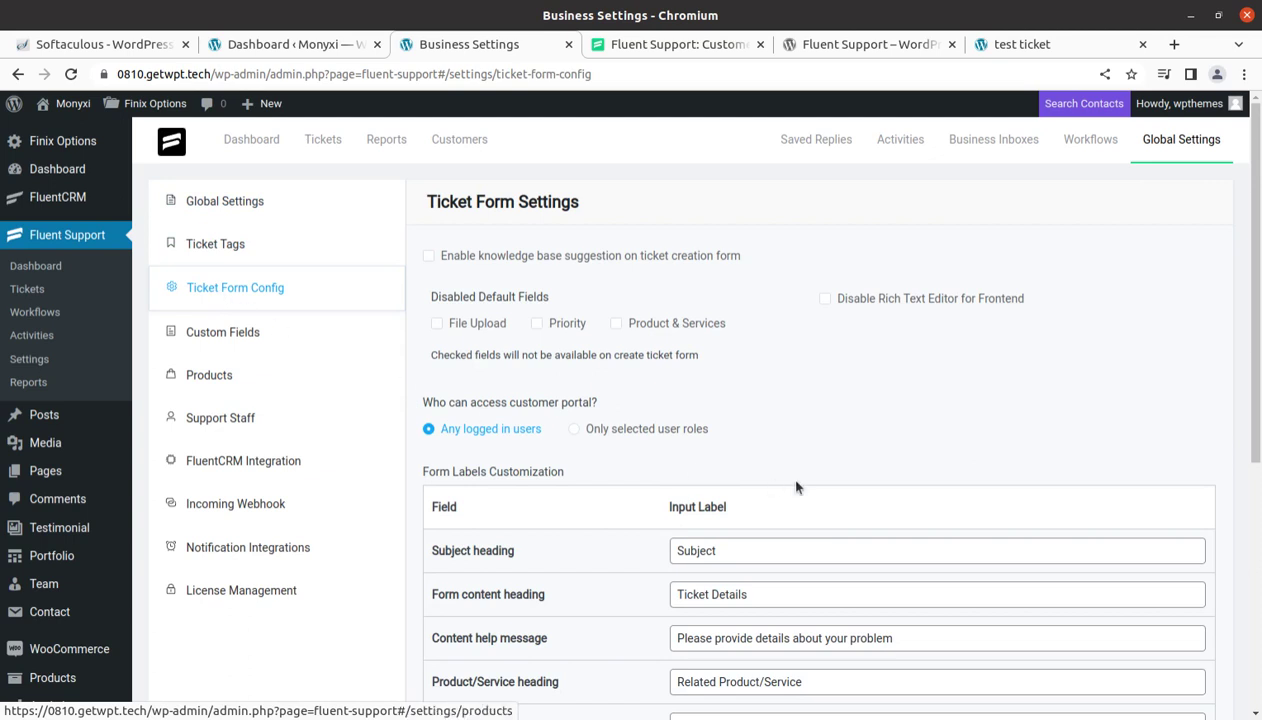
{"action": "scroll", "coordinate": [780, 495], "scroll_direction": "down", "scroll_amount": 1}
{"action": "scroll", "coordinate": [400, 560], "scroll_direction": "up", "scroll_amount": 1}
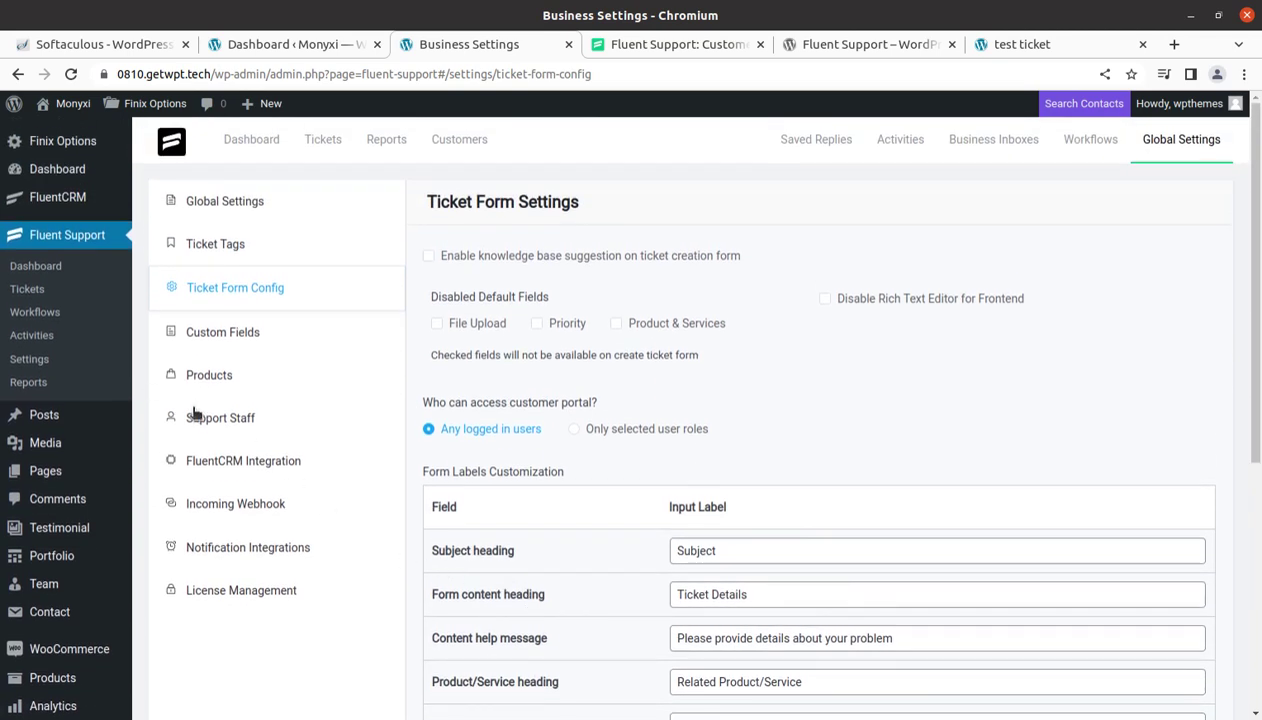
Look over the help desk dashboard
{"action": "left_click", "coordinate": [236, 152]}
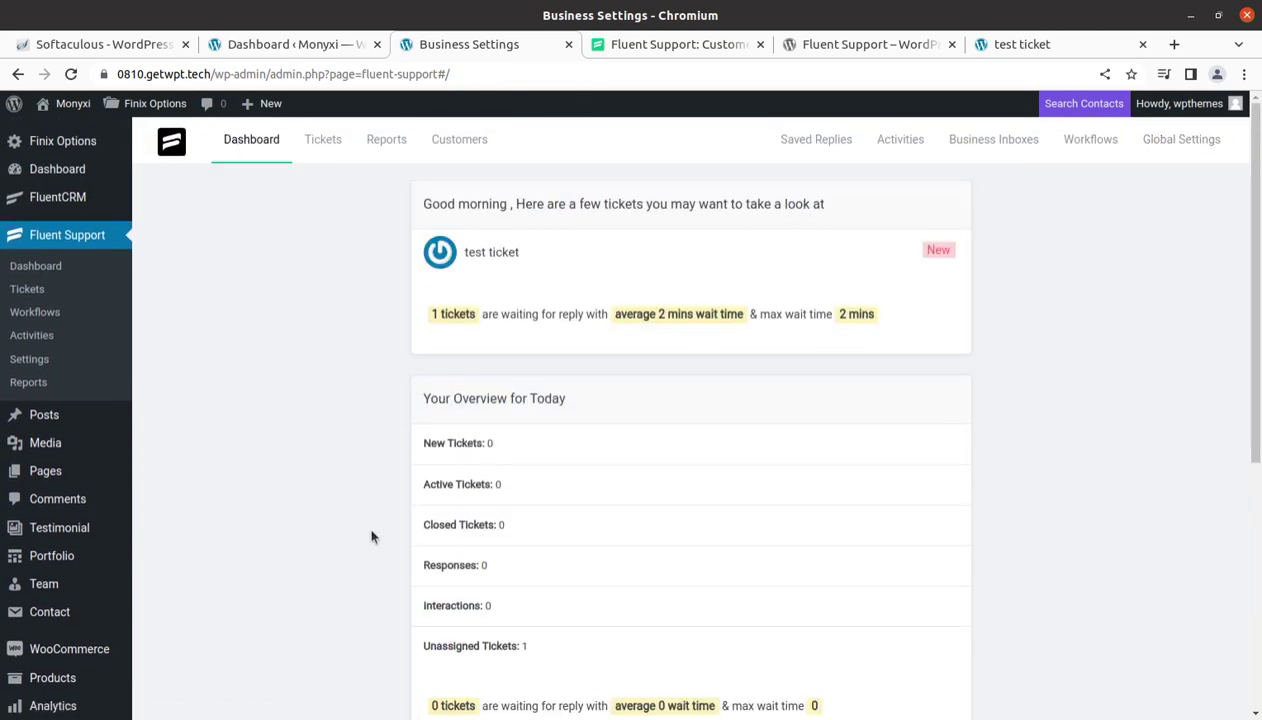
{"action": "scroll", "coordinate": [600, 455], "scroll_direction": "down", "scroll_amount": 3}
{"action": "scroll", "coordinate": [597, 469], "scroll_direction": "up", "scroll_amount": 2}
{"action": "scroll", "coordinate": [597, 469], "scroll_direction": "up", "scroll_amount": 3}
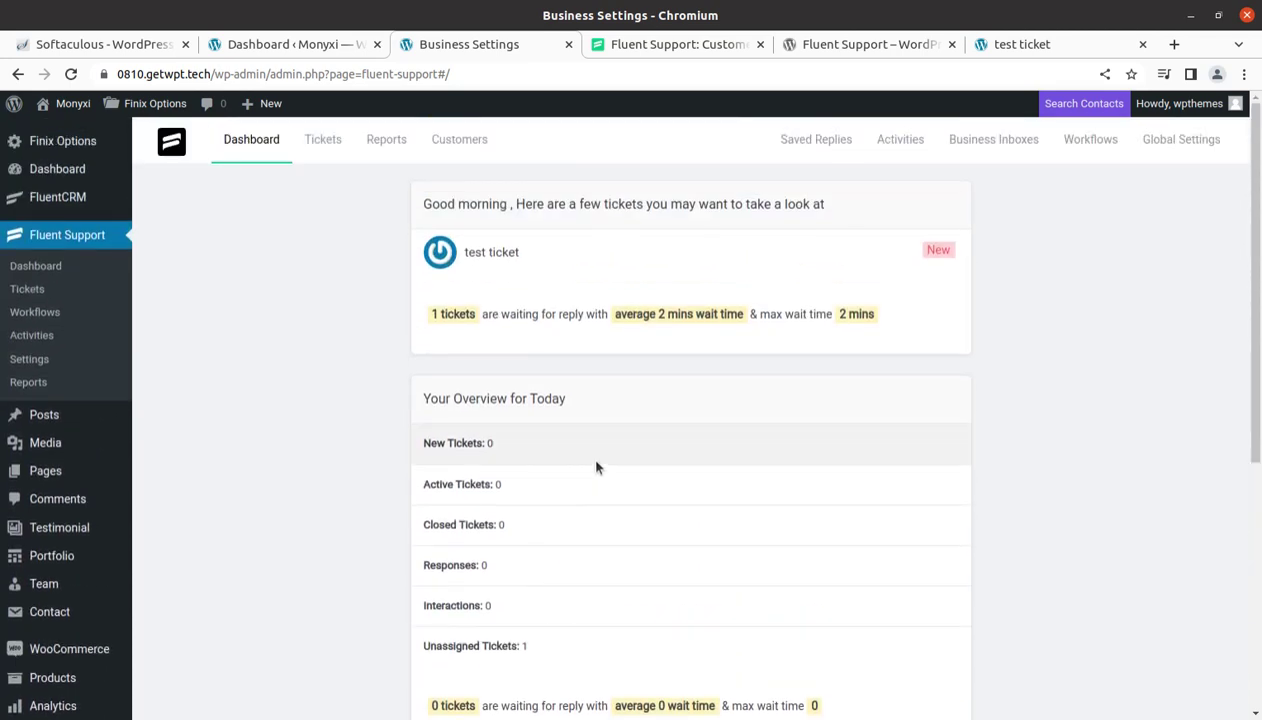
View the tickets list, then go to Workflows and begin a new workflow
{"action": "left_click", "coordinate": [30, 292]}
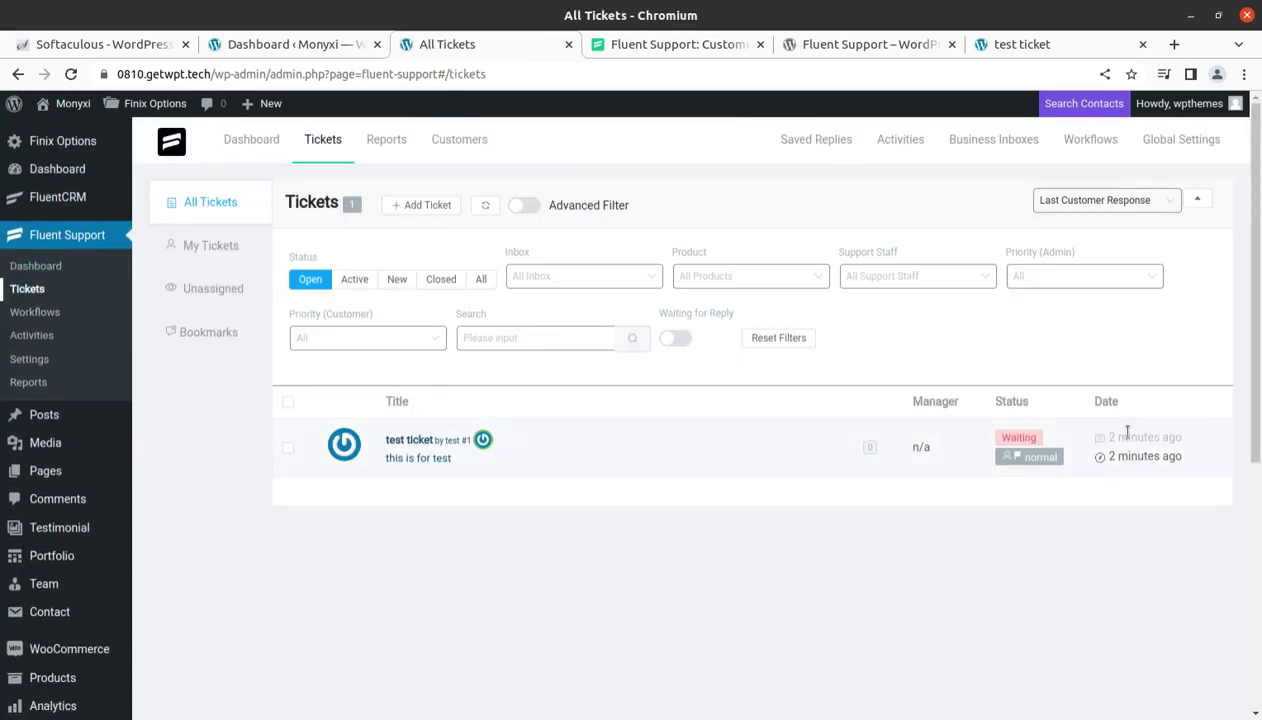
{"action": "left_click", "coordinate": [51, 320]}
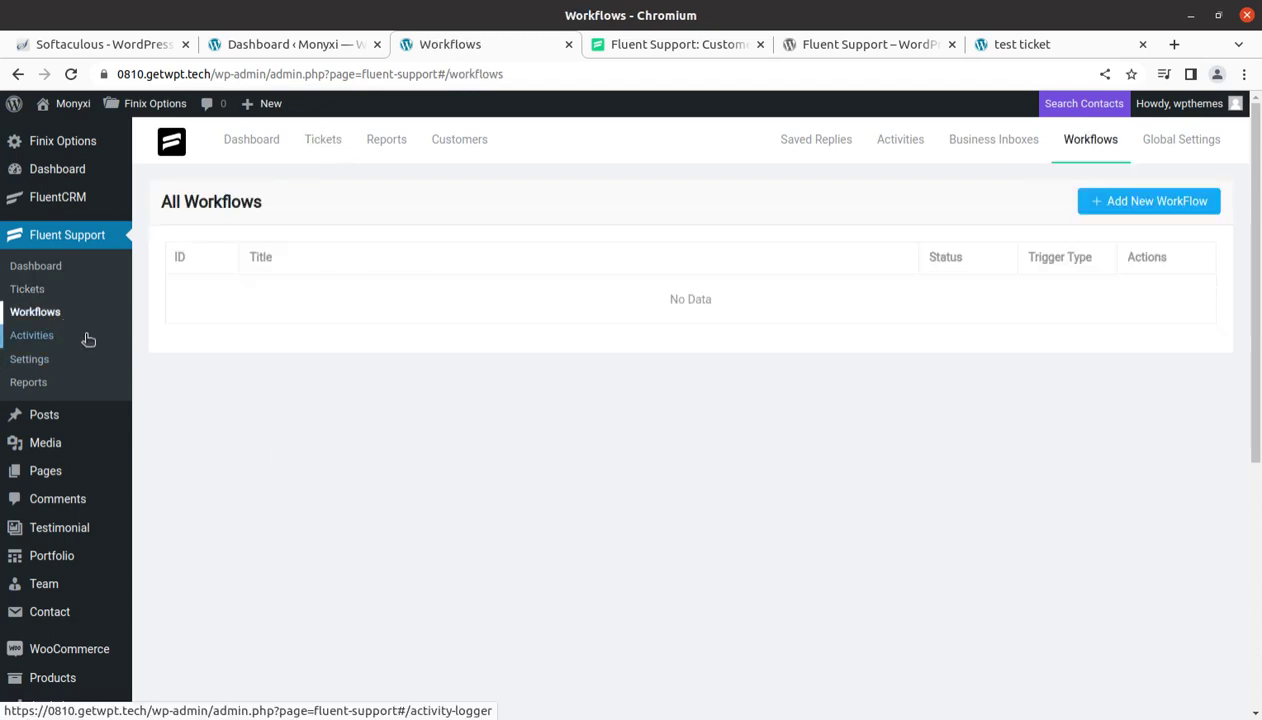
{"action": "left_click", "coordinate": [1177, 204]}
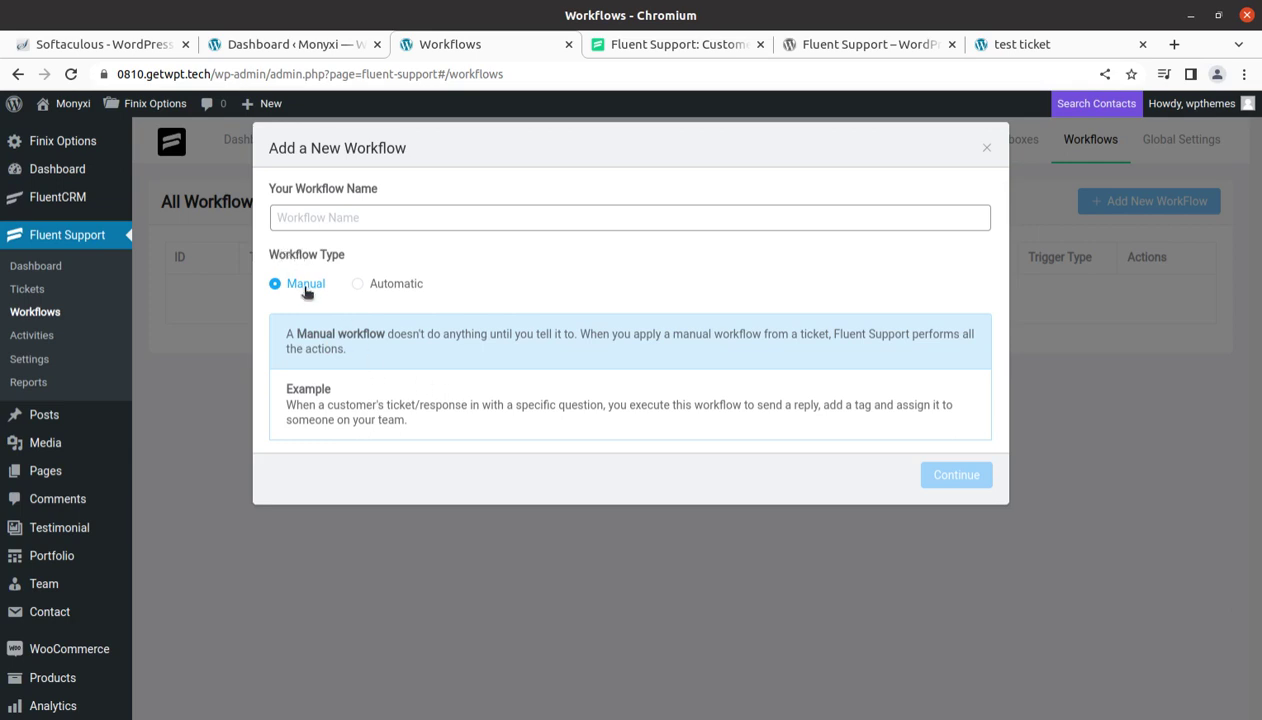
Create an automatic workflow named 'wpt', browse its action choices, then view the Activities log
{"action": "left_click", "coordinate": [376, 287]}
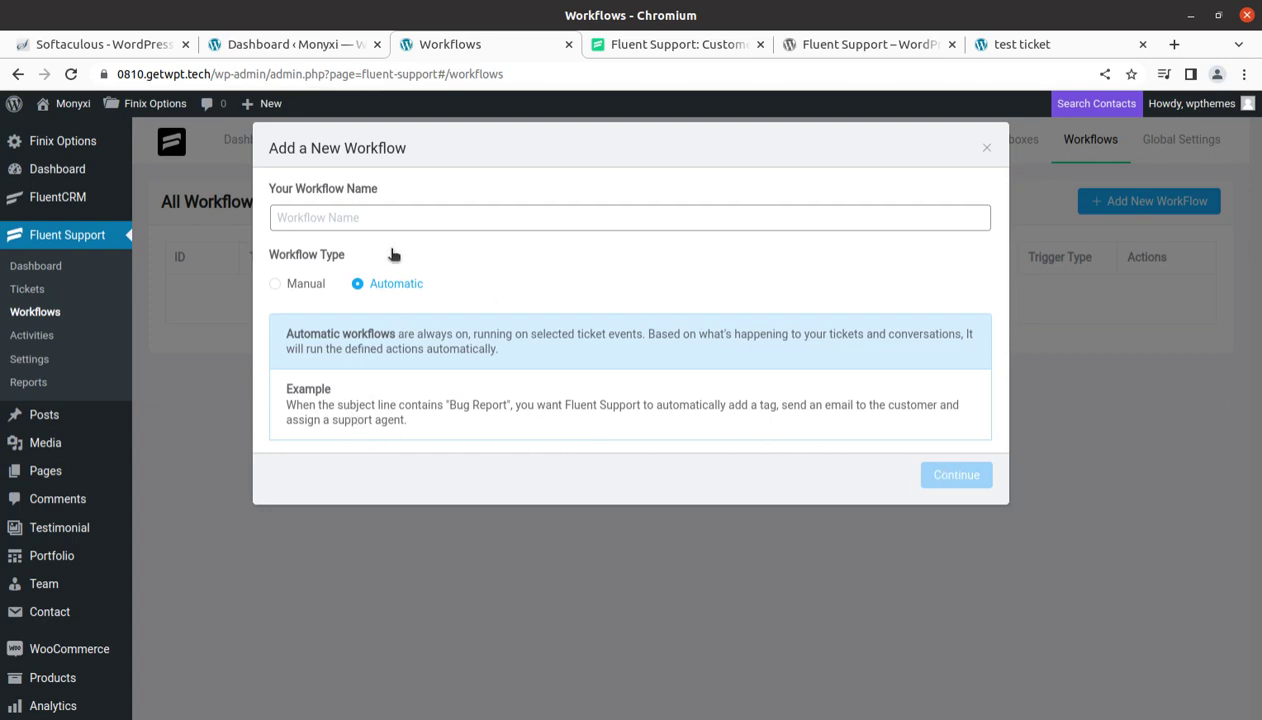
{"action": "left_click", "coordinate": [357, 217]}
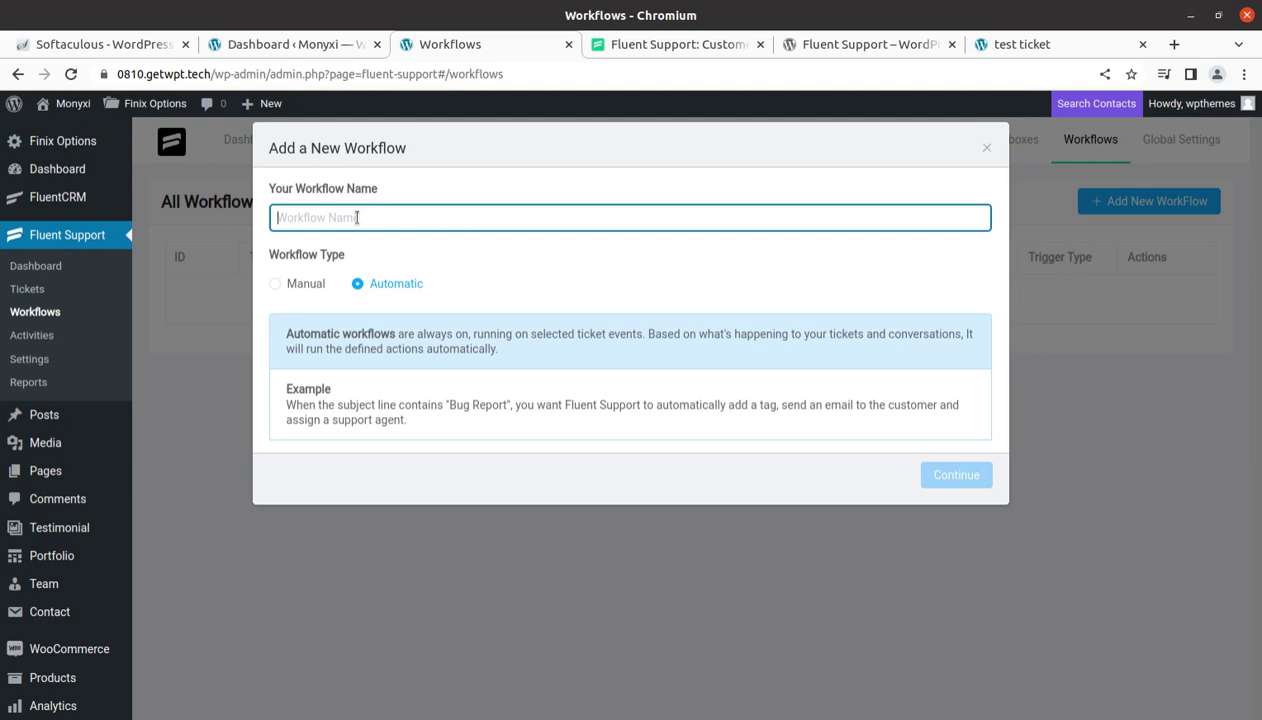
{"action": "type", "text": "wpt"}
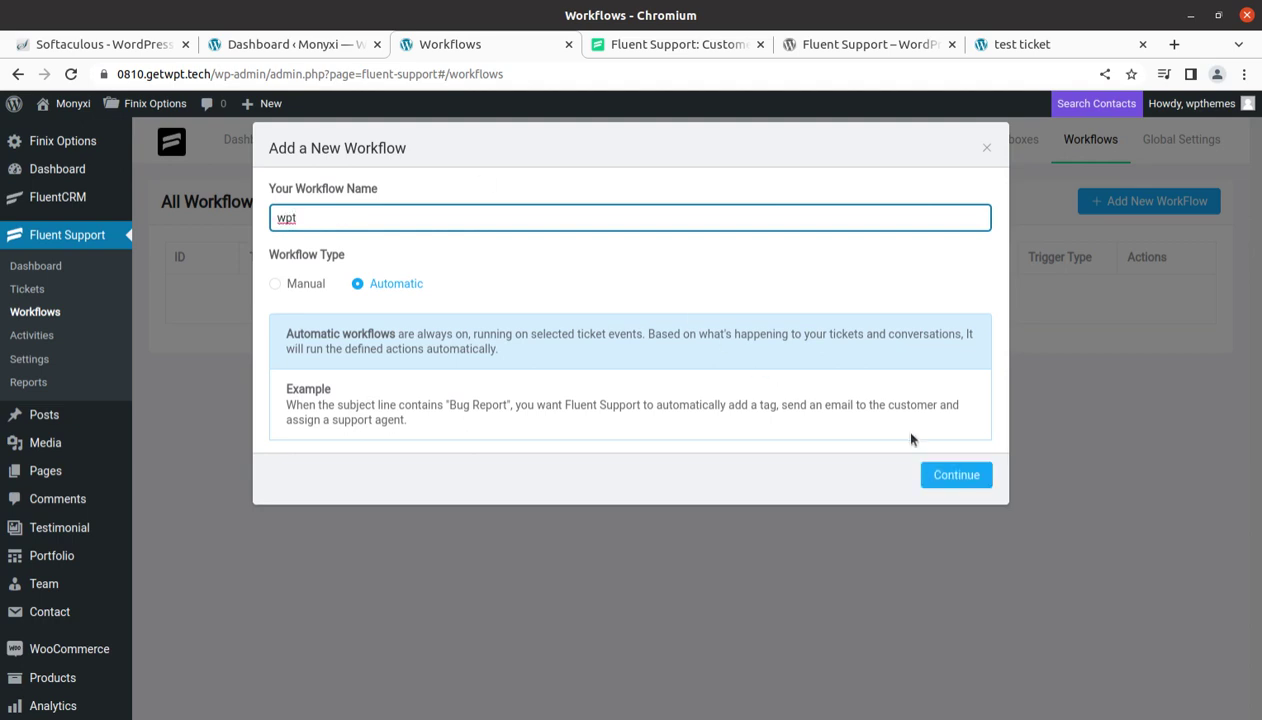
{"action": "left_click", "coordinate": [937, 472]}
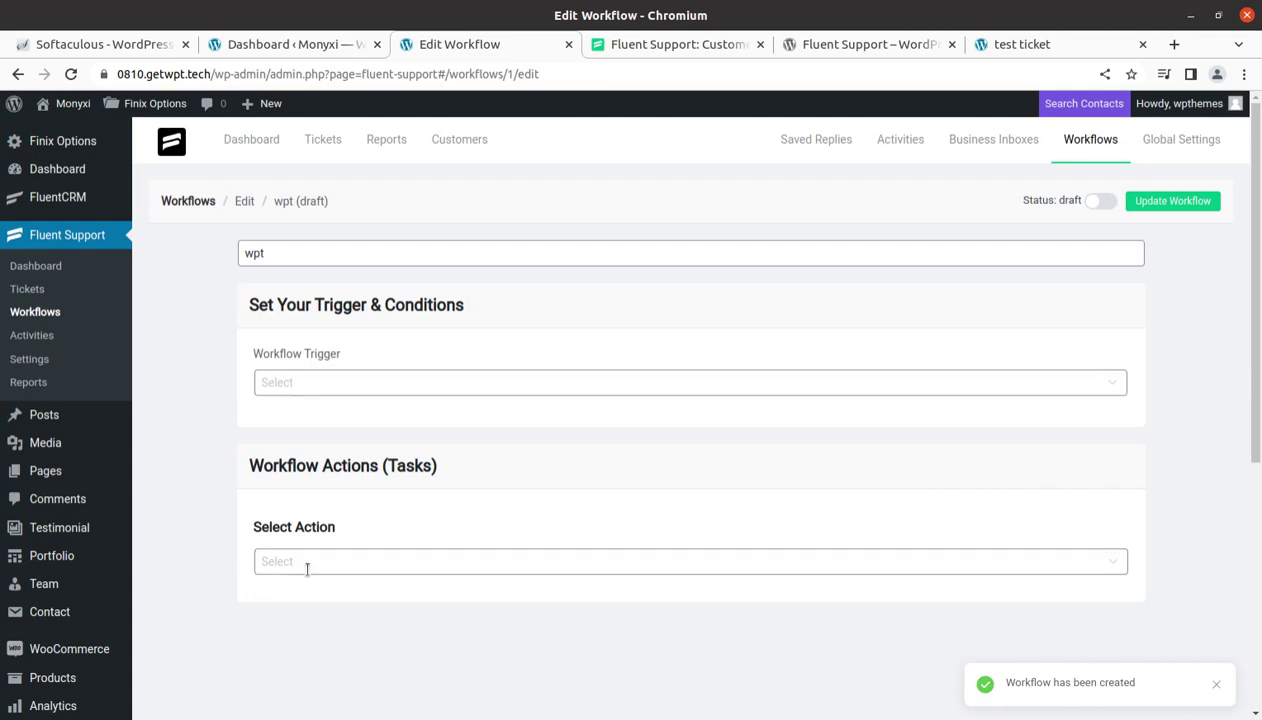
{"action": "left_click", "coordinate": [423, 563]}
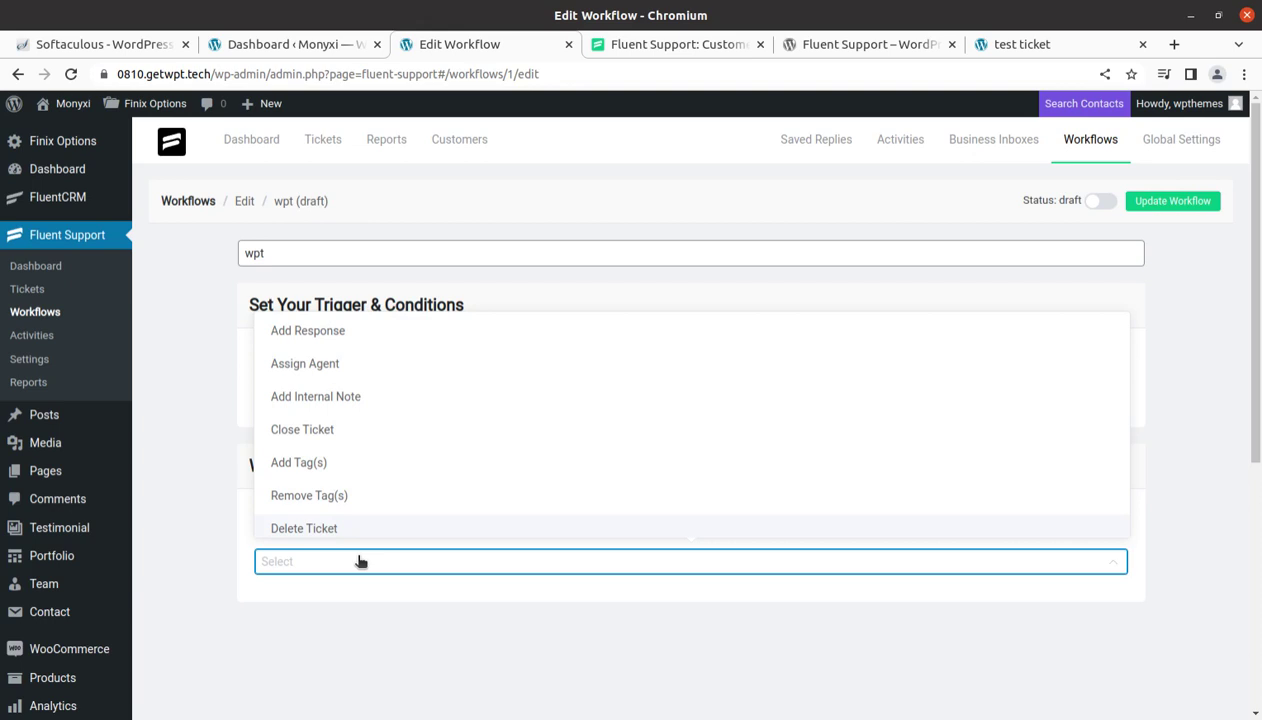
{"action": "left_click", "coordinate": [46, 345]}
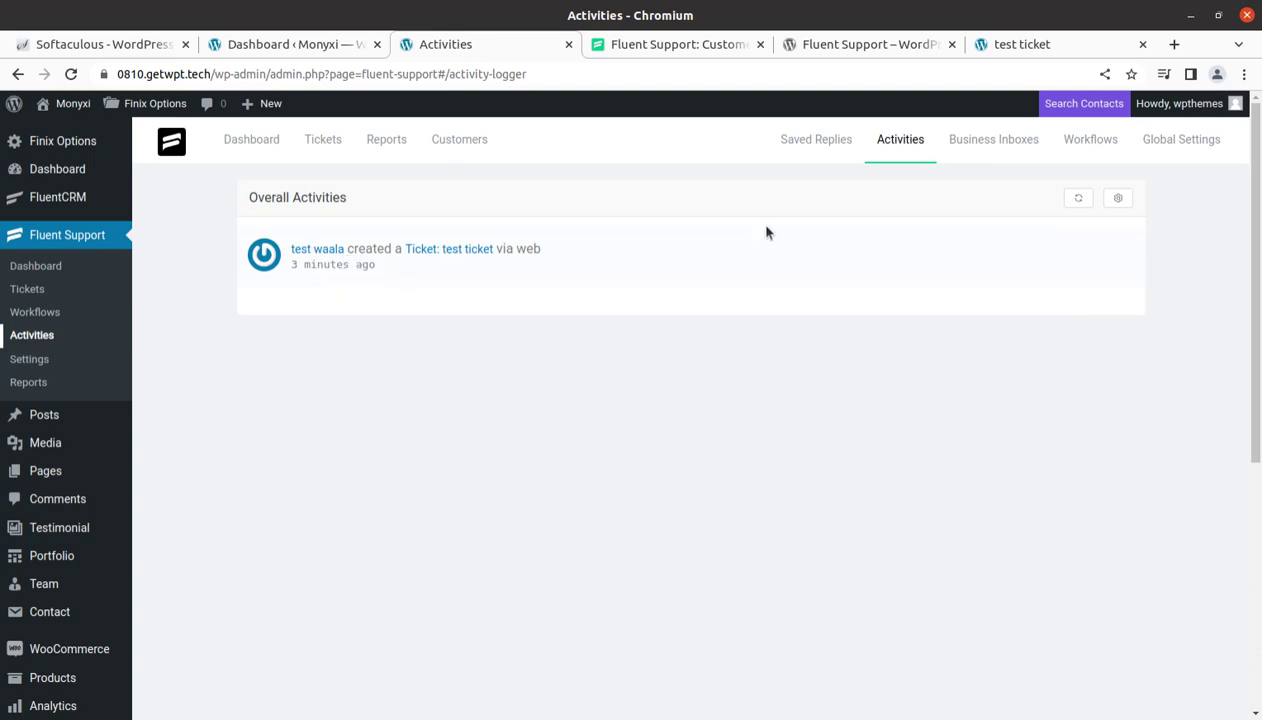
Check the empty Ticket Tags list, cancel a new tag, then open Ticket Form Config
{"action": "left_click", "coordinate": [36, 362]}
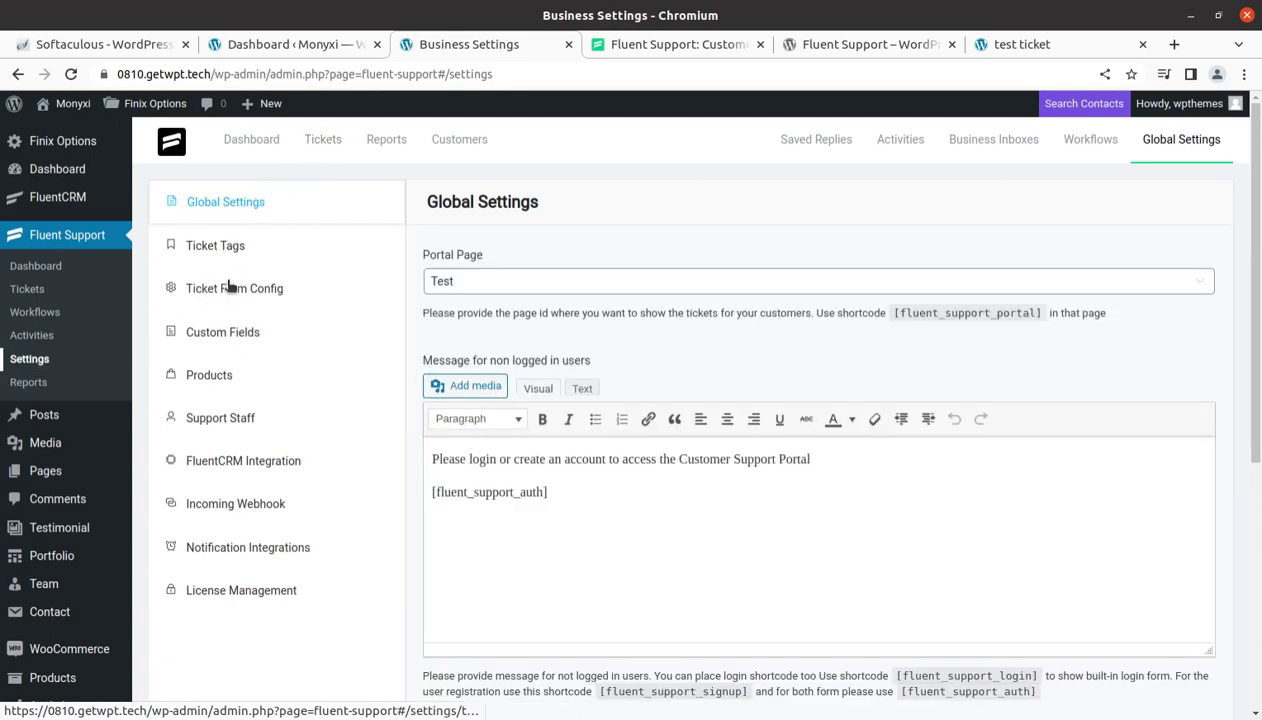
{"action": "left_click", "coordinate": [216, 250]}
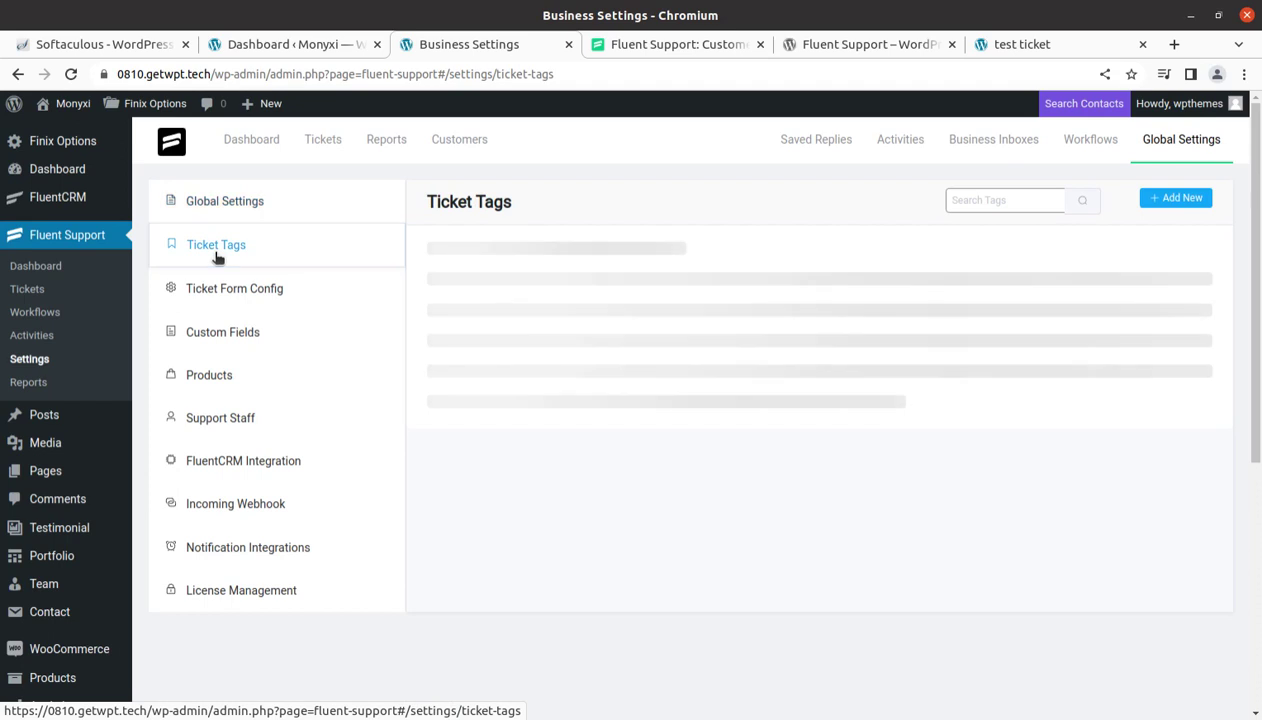
{"action": "left_click", "coordinate": [1170, 199]}
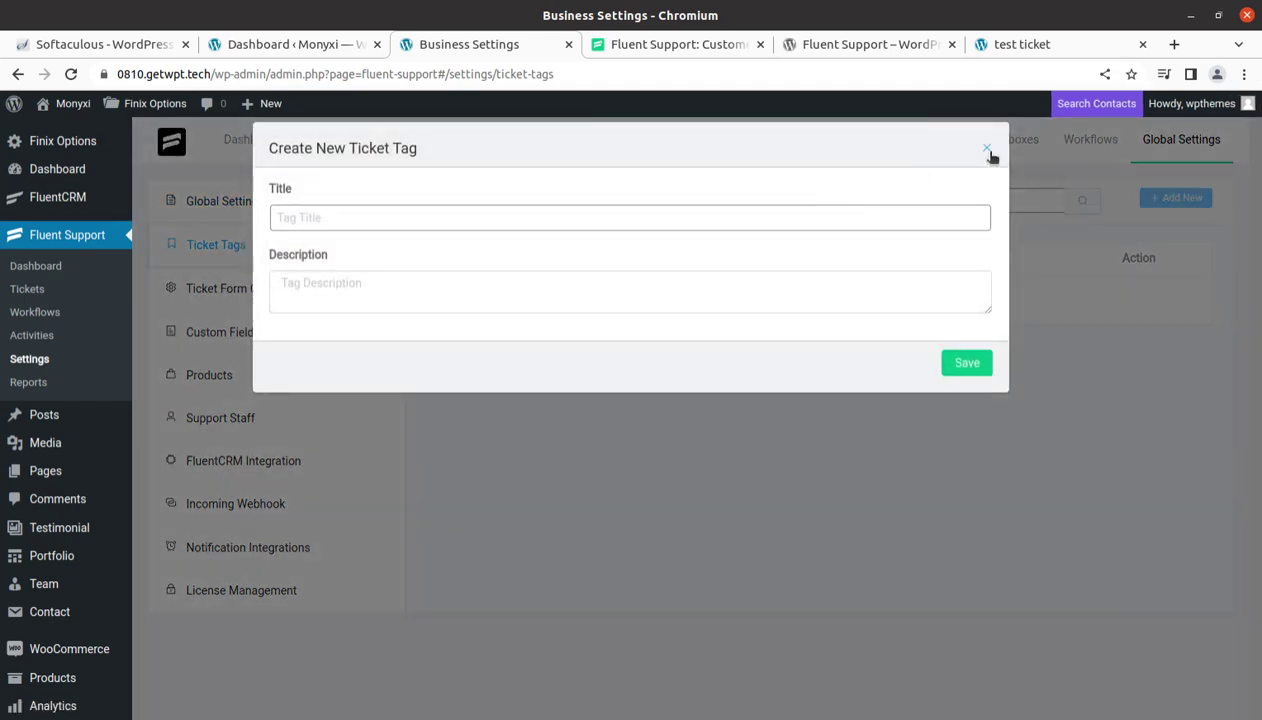
{"action": "left_click", "coordinate": [985, 148]}
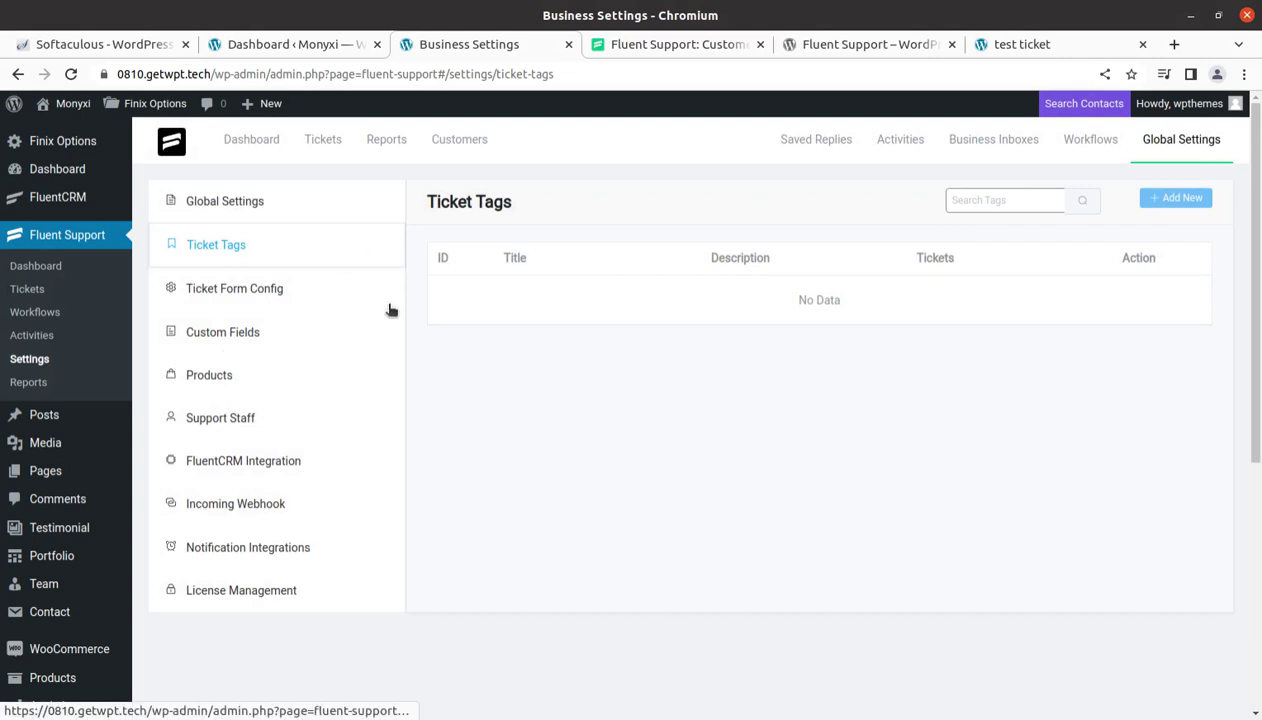
{"action": "left_click", "coordinate": [262, 292]}
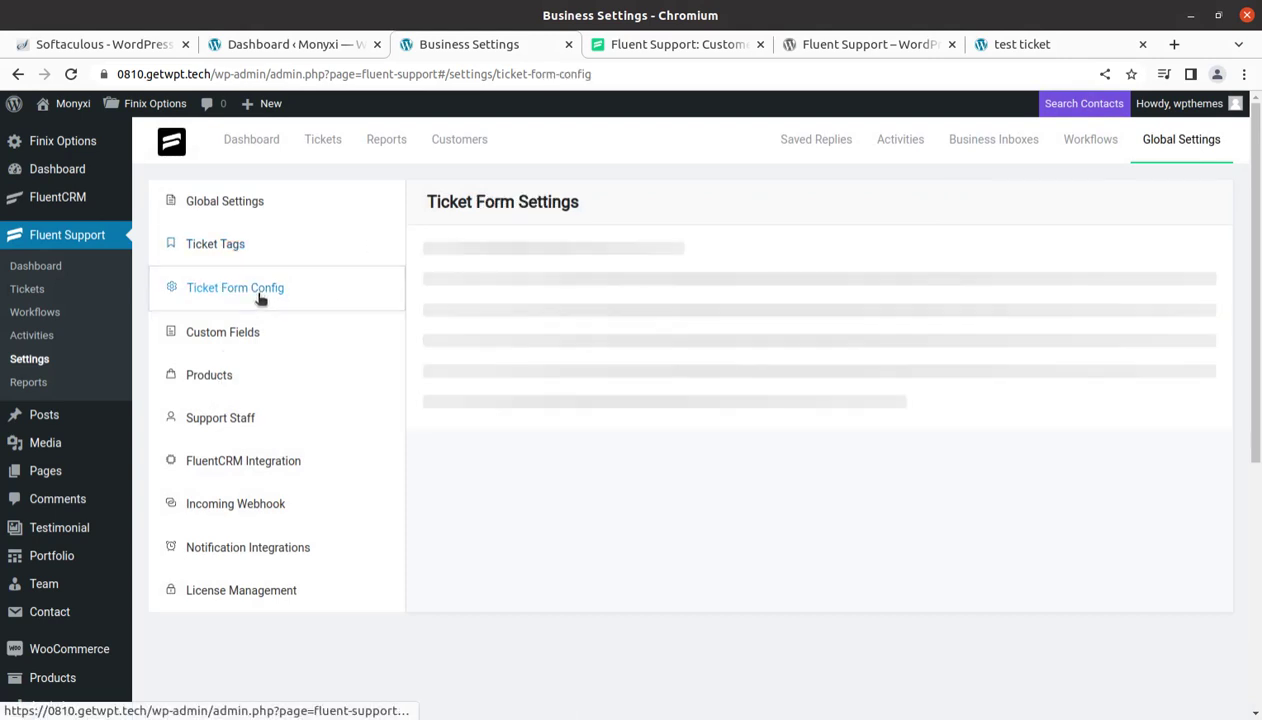
{"action": "scroll", "coordinate": [866, 510], "scroll_direction": "down", "scroll_amount": 2}
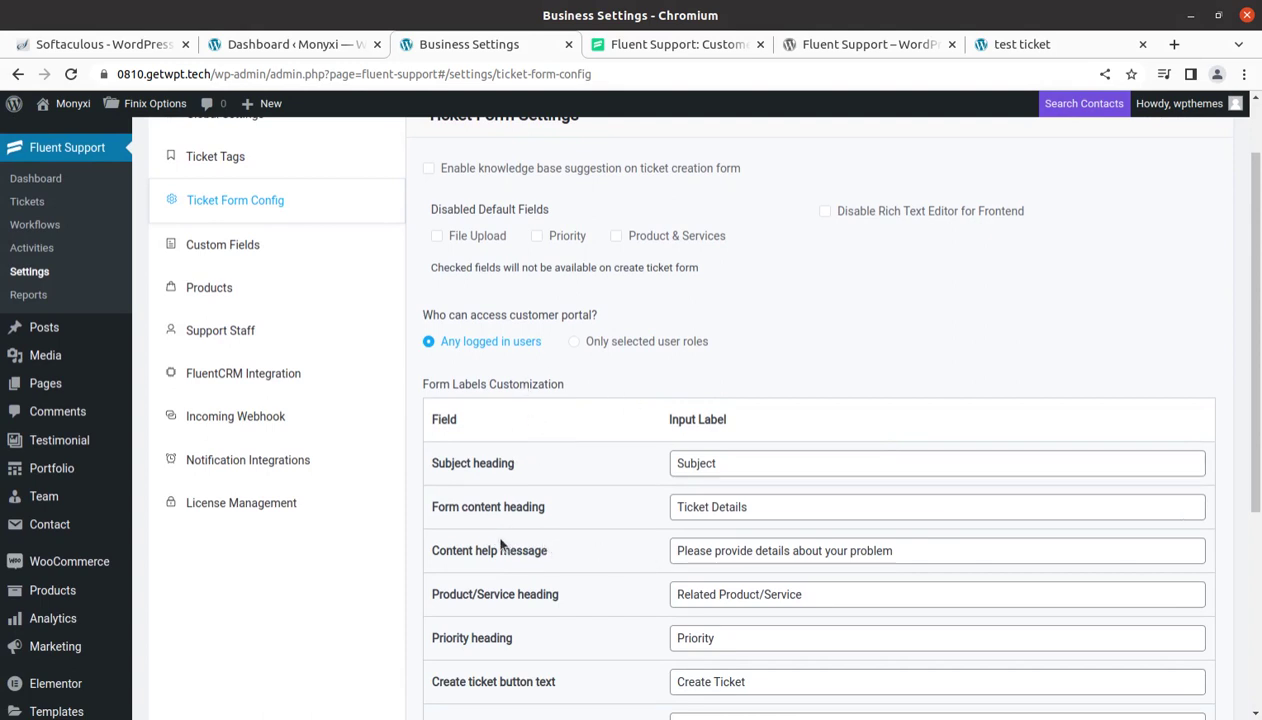
{"action": "scroll", "coordinate": [502, 545], "scroll_direction": "down", "scroll_amount": 3}
{"action": "scroll", "coordinate": [820, 466], "scroll_direction": "down", "scroll_amount": 2}
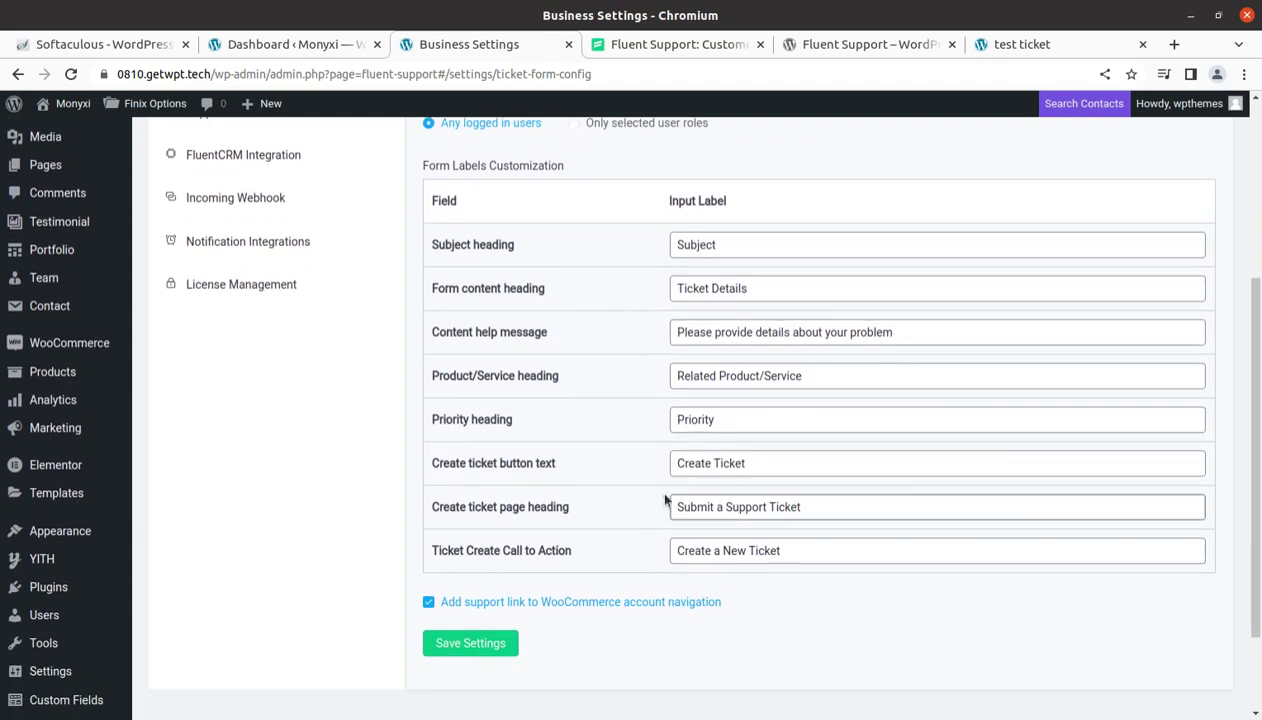
{"action": "scroll", "coordinate": [760, 531], "scroll_direction": "up", "scroll_amount": 4}
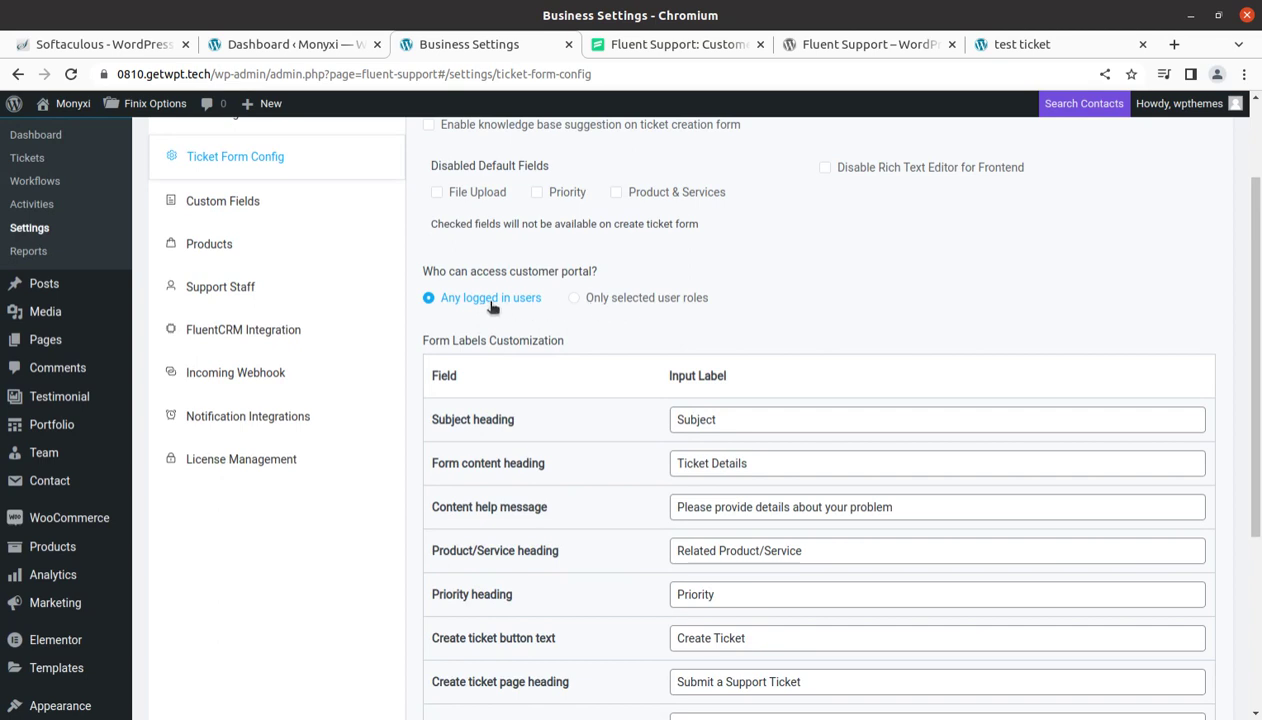
{"action": "left_click", "coordinate": [598, 302]}
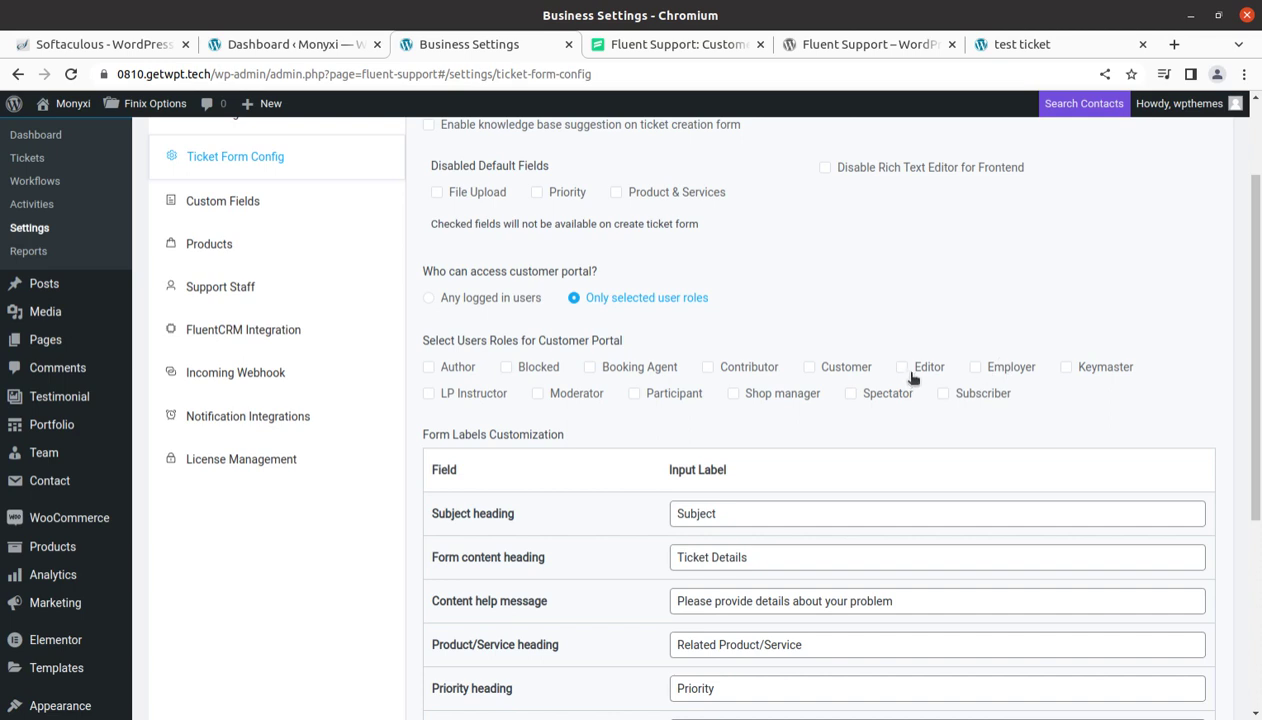
{"action": "left_click", "coordinate": [430, 299]}
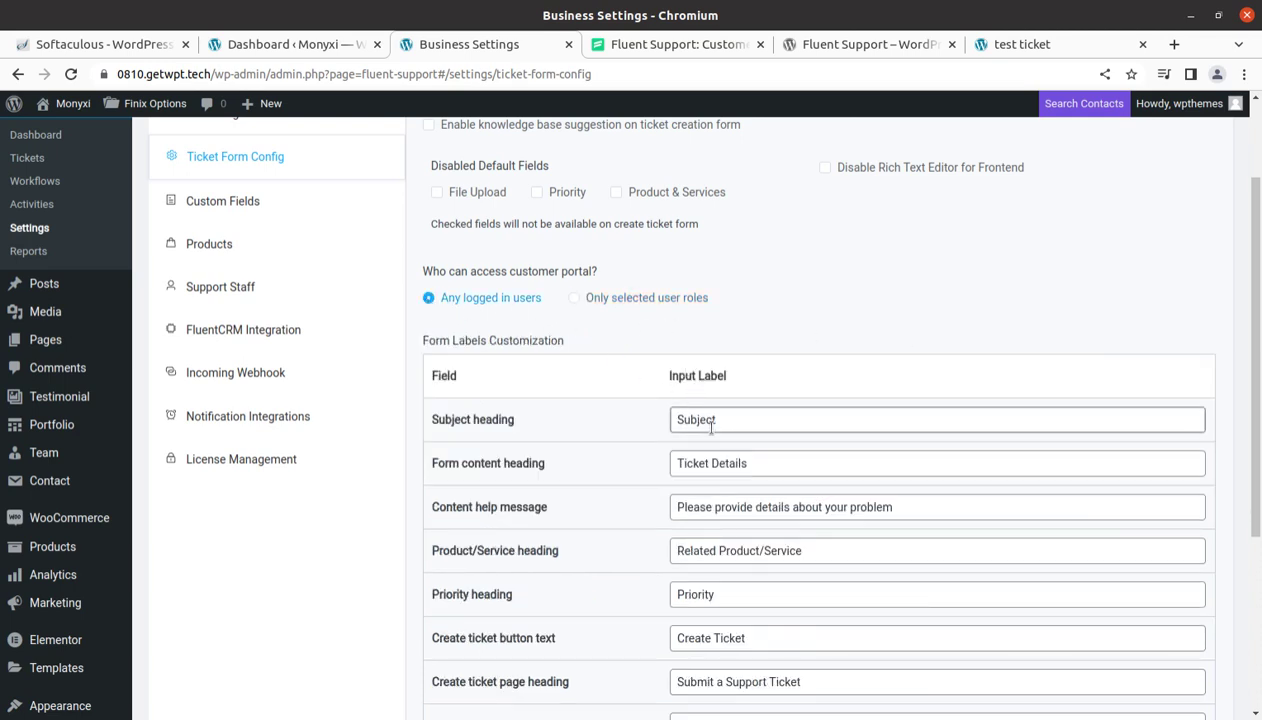
{"action": "scroll", "coordinate": [646, 460], "scroll_direction": "up", "scroll_amount": 3}
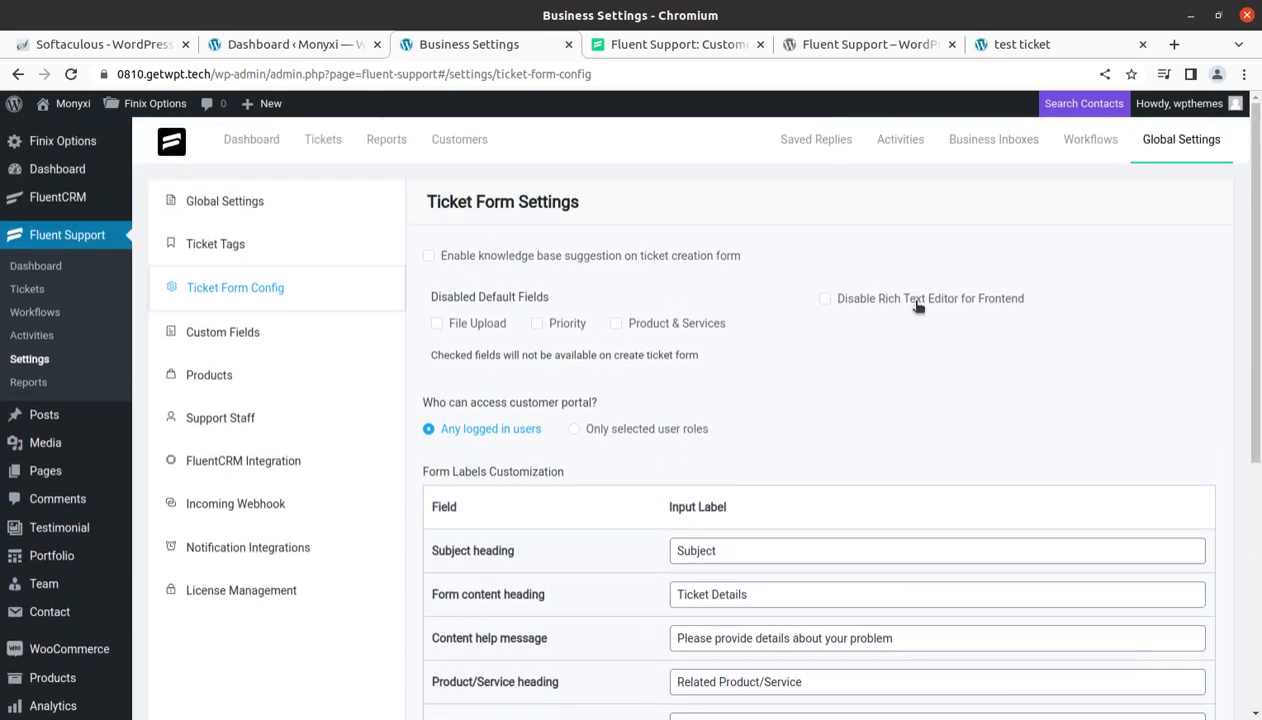
Open the Custom Ticket Fields settings and close the new-field form unused
{"action": "left_click", "coordinate": [229, 337]}
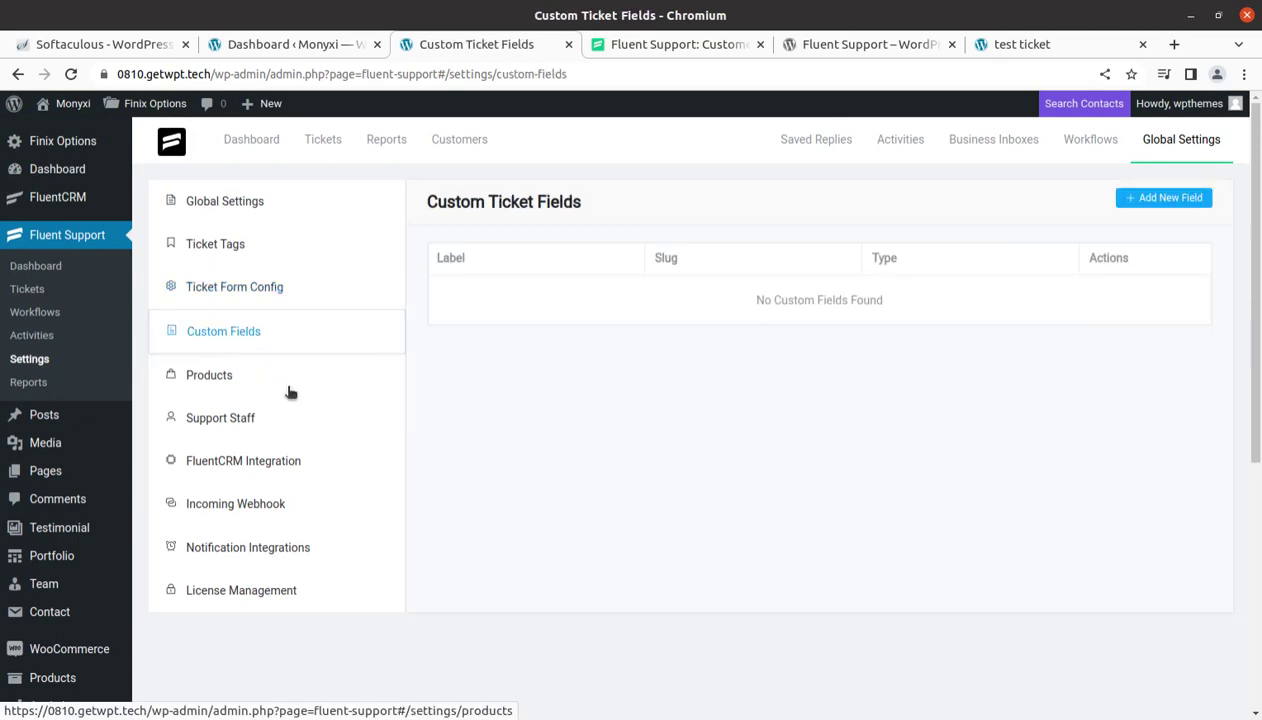
{"action": "left_click", "coordinate": [1160, 199]}
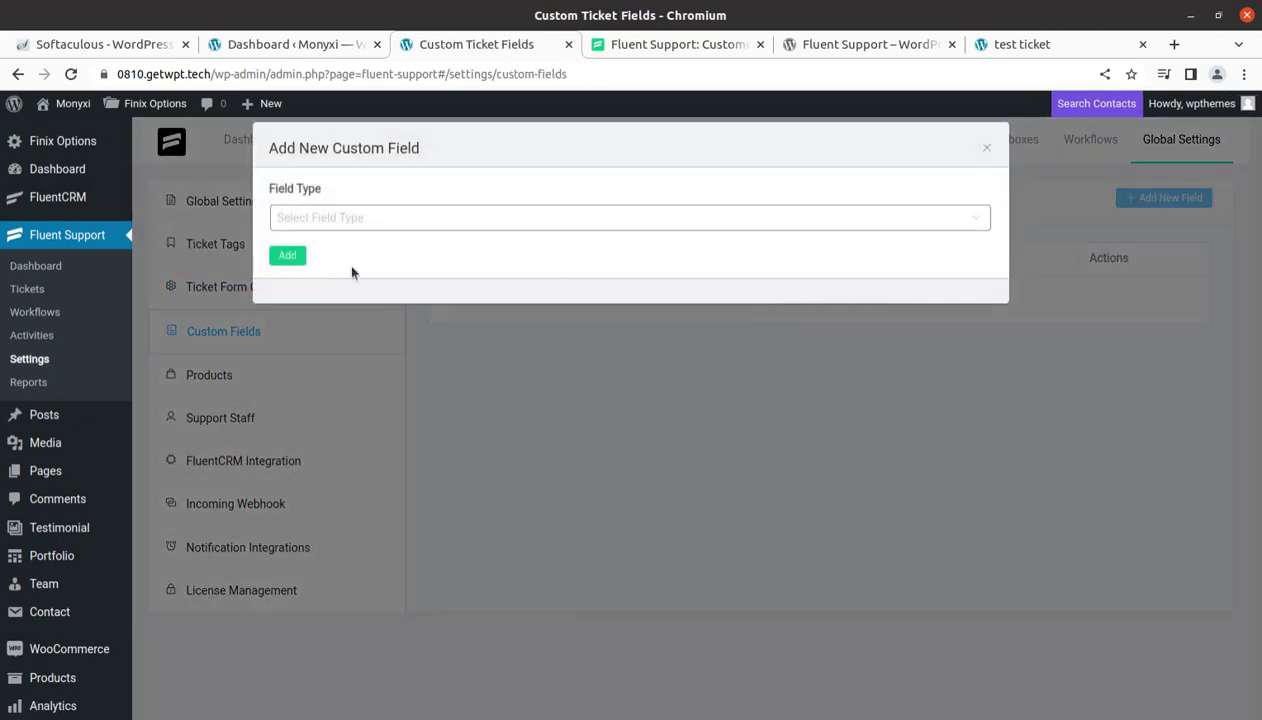
{"action": "left_click", "coordinate": [980, 149]}
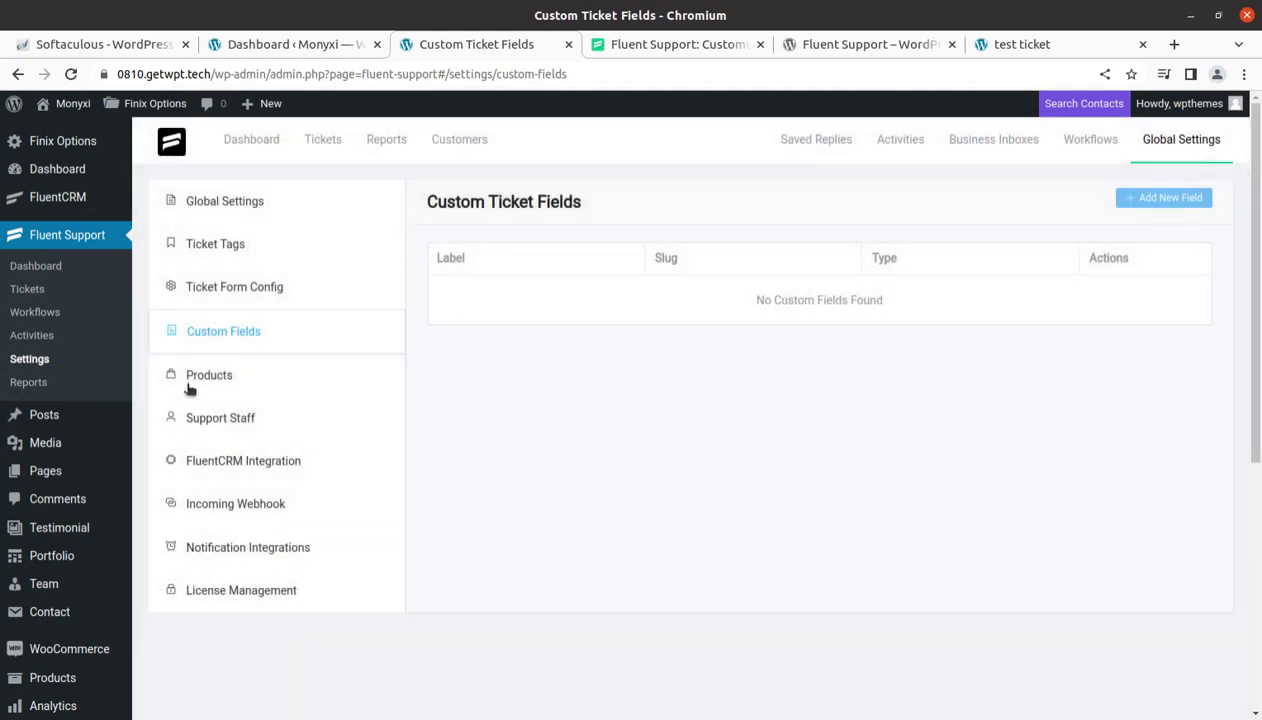
Check Products, discard a new product form, then view the Support Staff list
{"action": "left_click", "coordinate": [207, 376]}
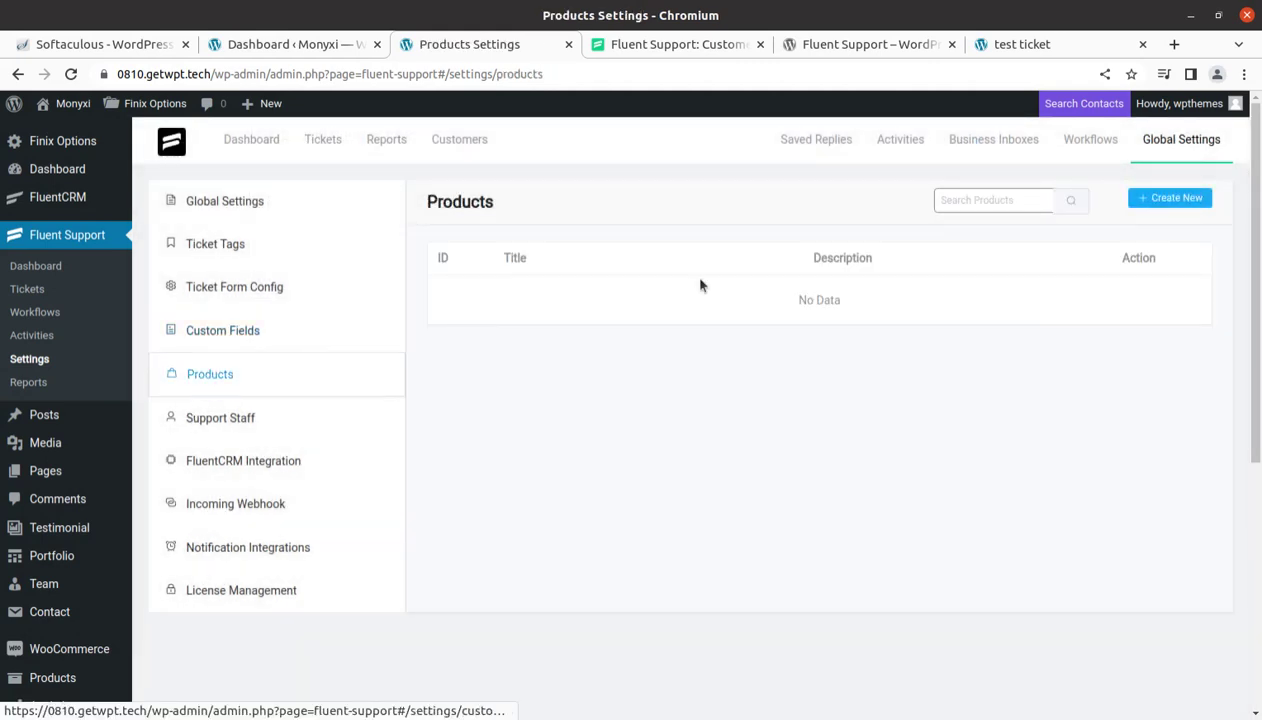
{"action": "left_click", "coordinate": [1166, 200]}
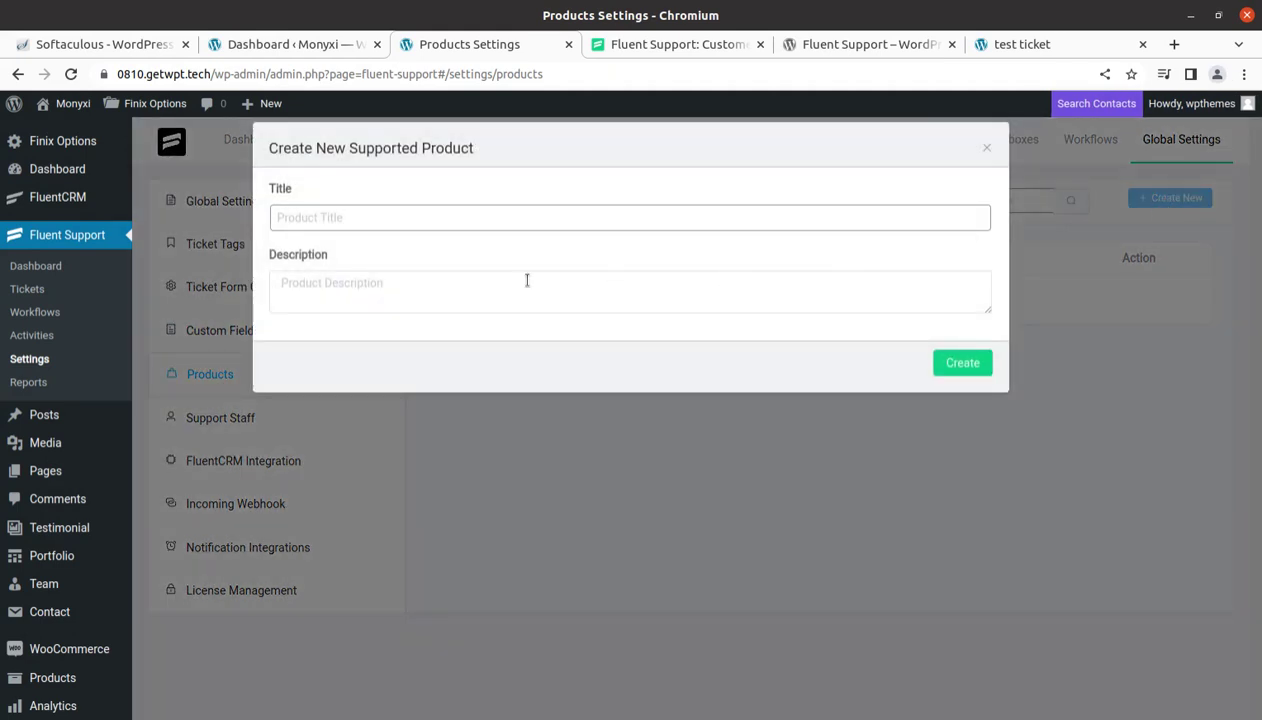
{"action": "left_click", "coordinate": [340, 218]}
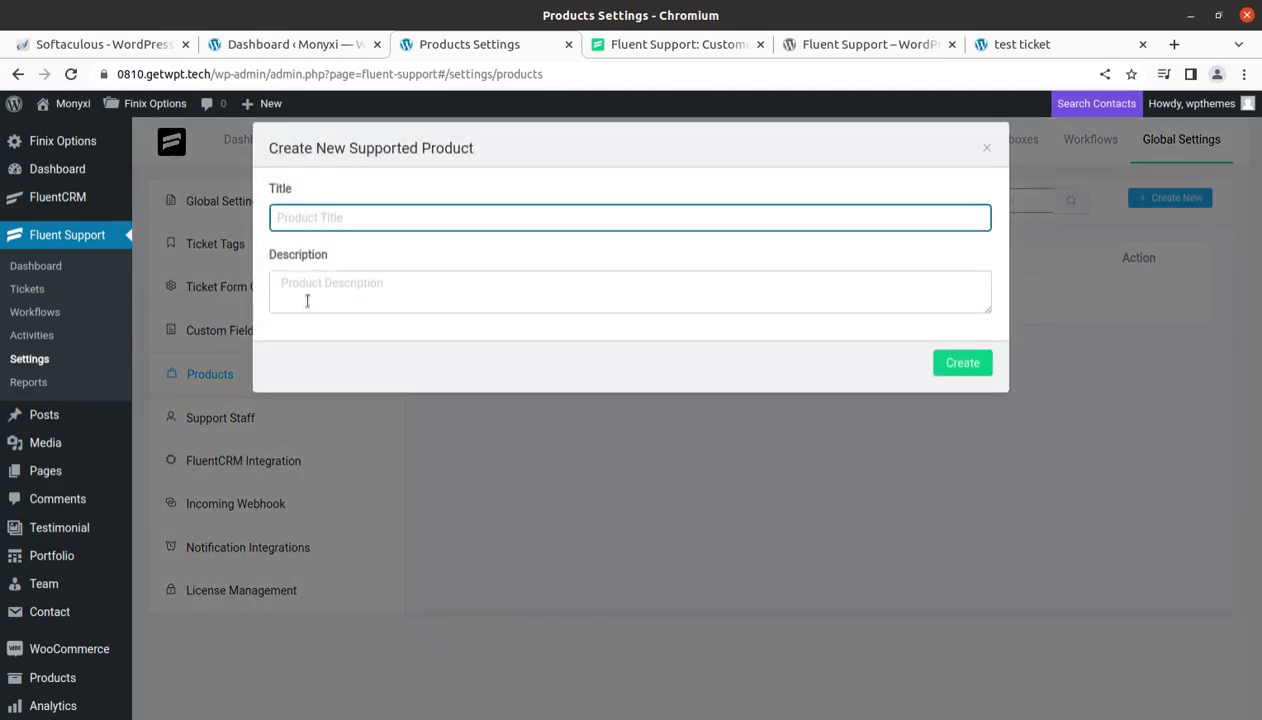
{"action": "left_click", "coordinate": [986, 147]}
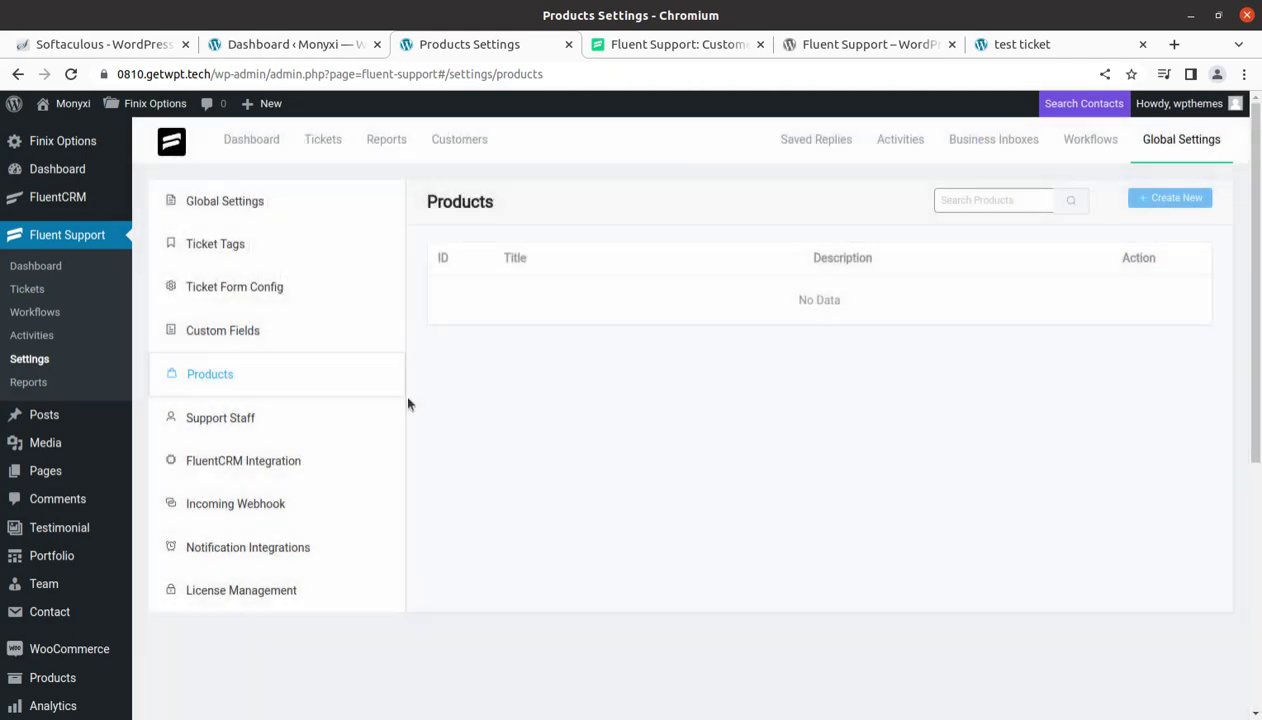
{"action": "left_click", "coordinate": [236, 424]}
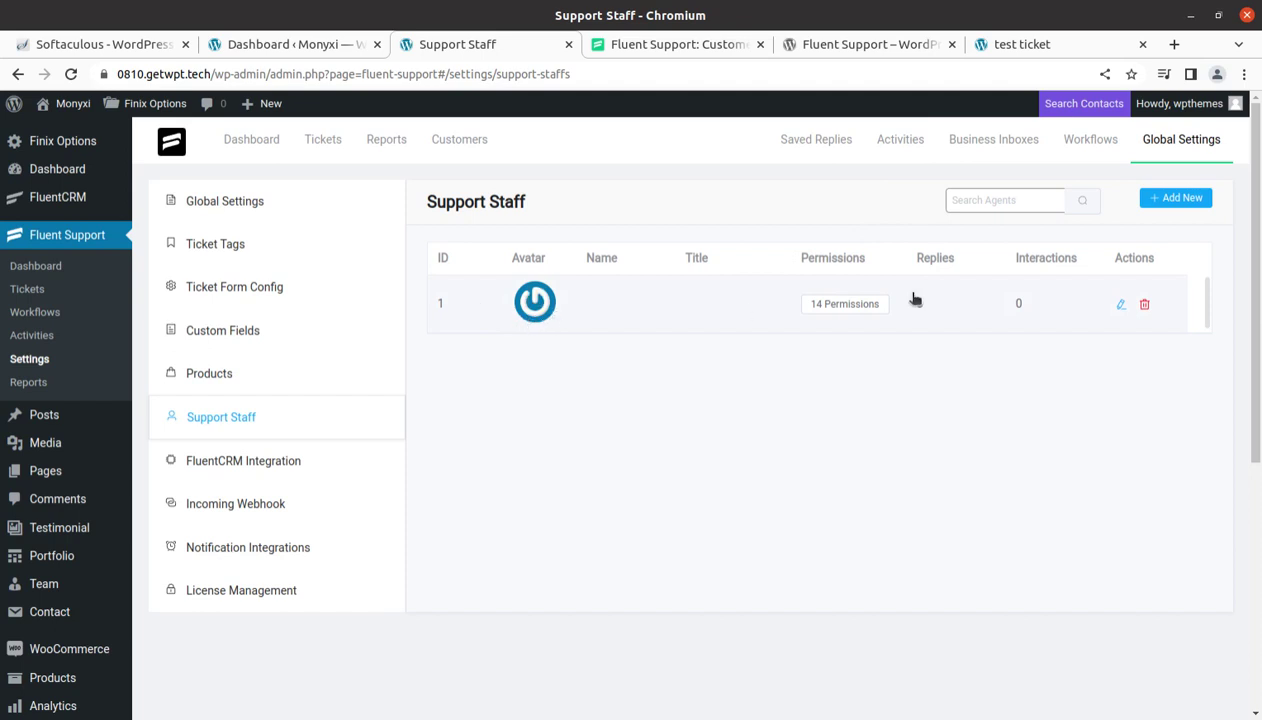
Check the agent's 14 permissions and the Add New staff form, then open FluentCRM Integration
{"action": "mouse_move", "coordinate": [845, 306]}
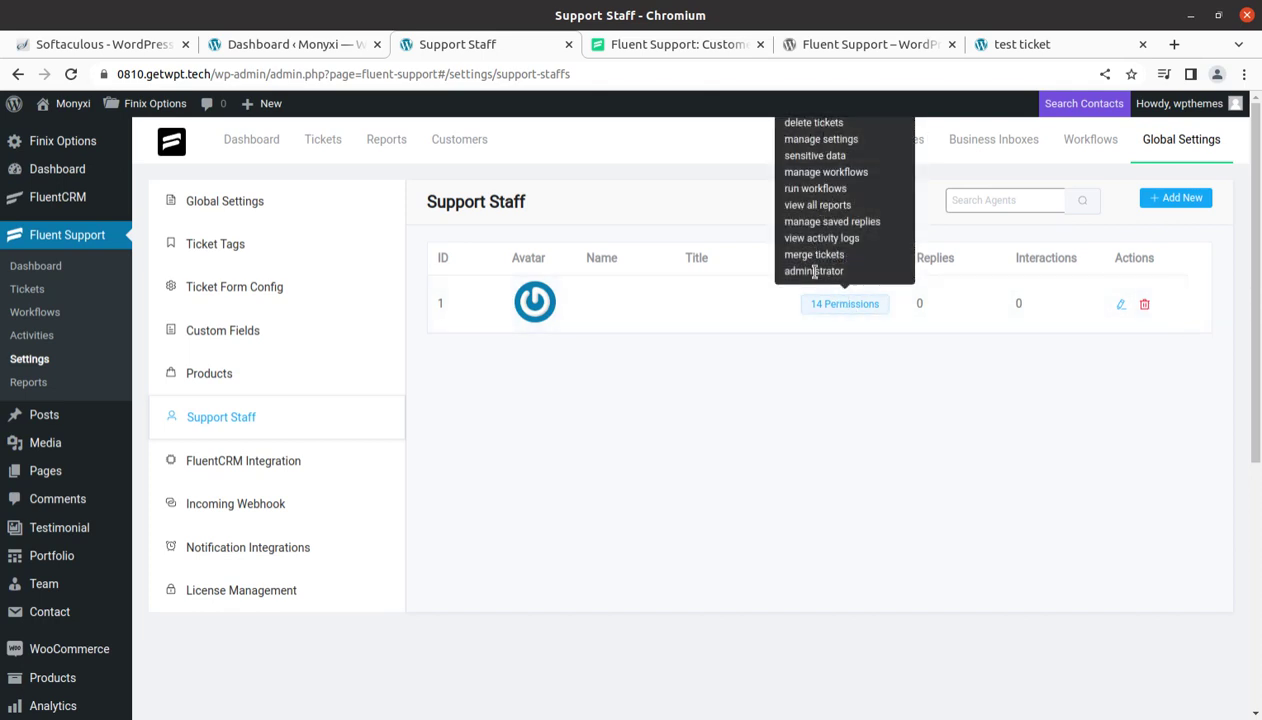
{"action": "left_click", "coordinate": [1157, 205]}
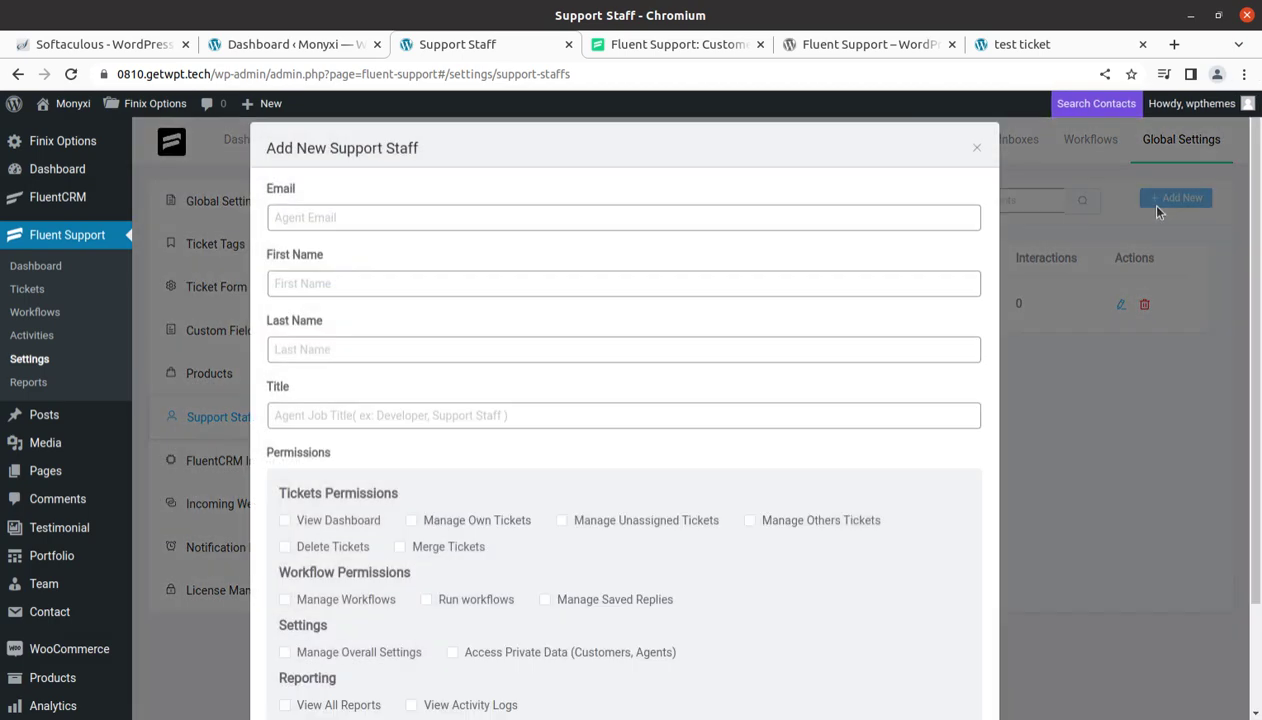
{"action": "scroll", "coordinate": [392, 503], "scroll_direction": "down", "scroll_amount": 2}
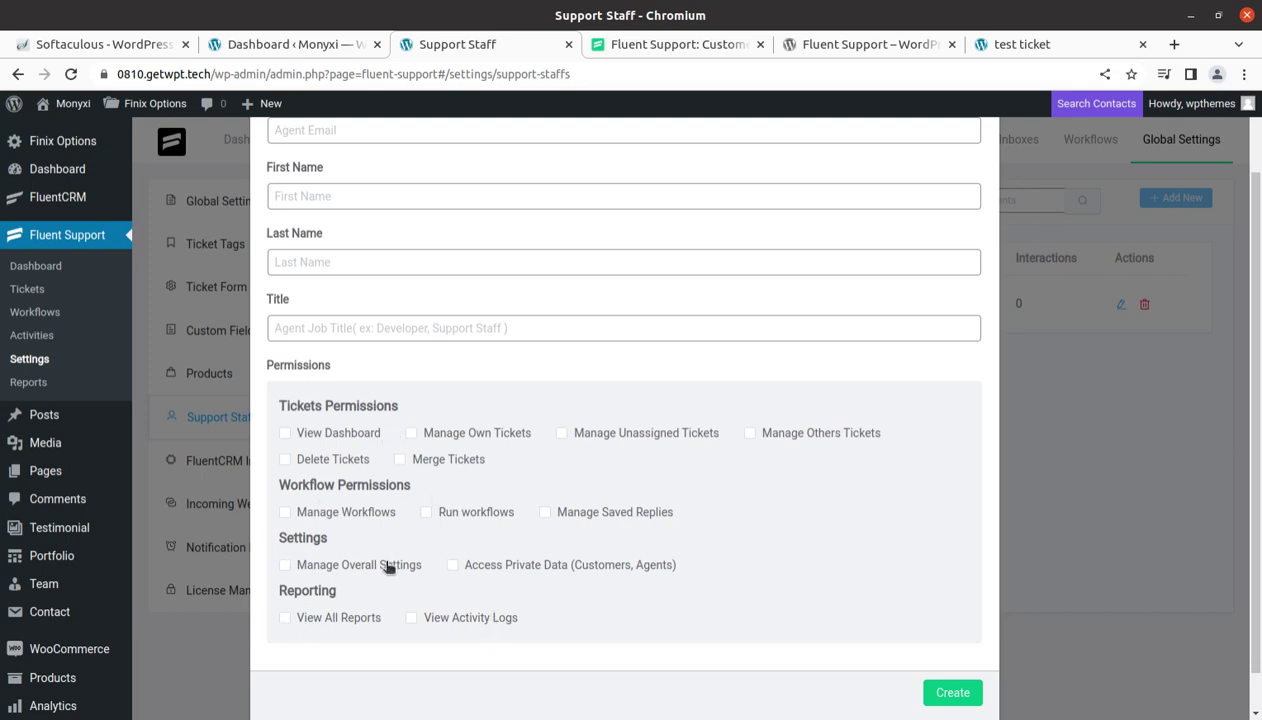
{"action": "scroll", "coordinate": [566, 563], "scroll_direction": "up", "scroll_amount": 2}
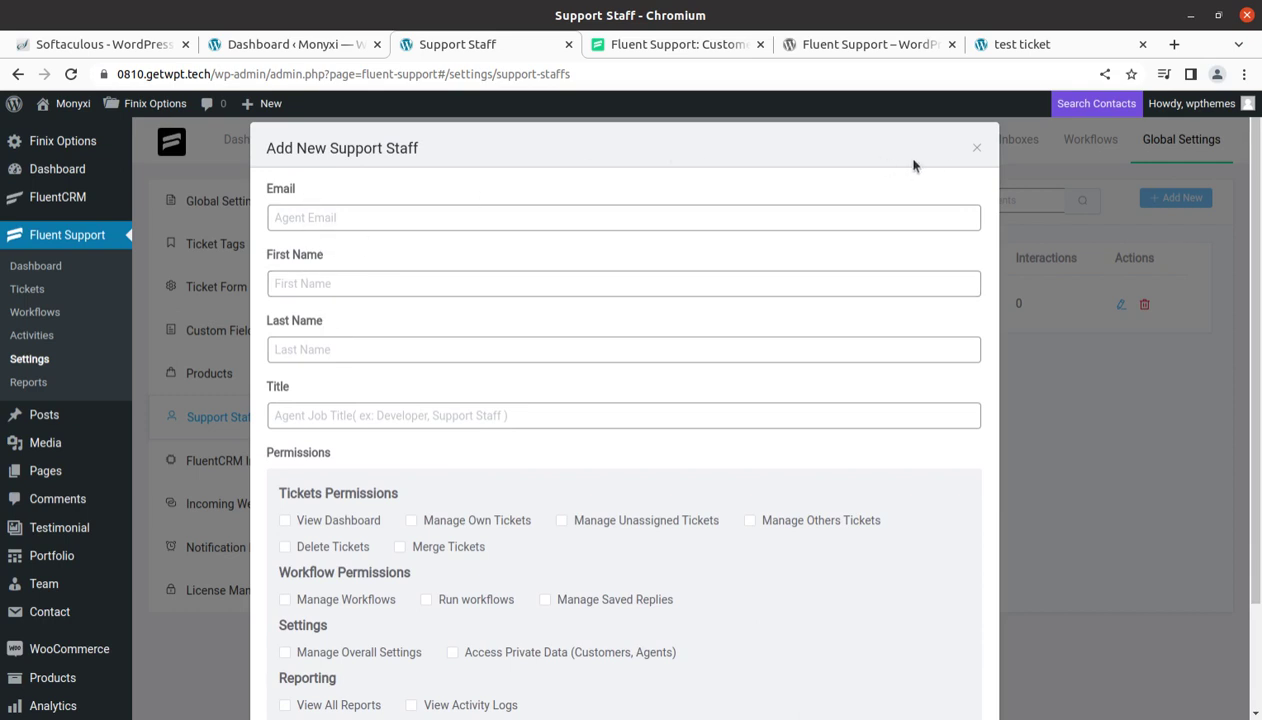
{"action": "left_click", "coordinate": [976, 148]}
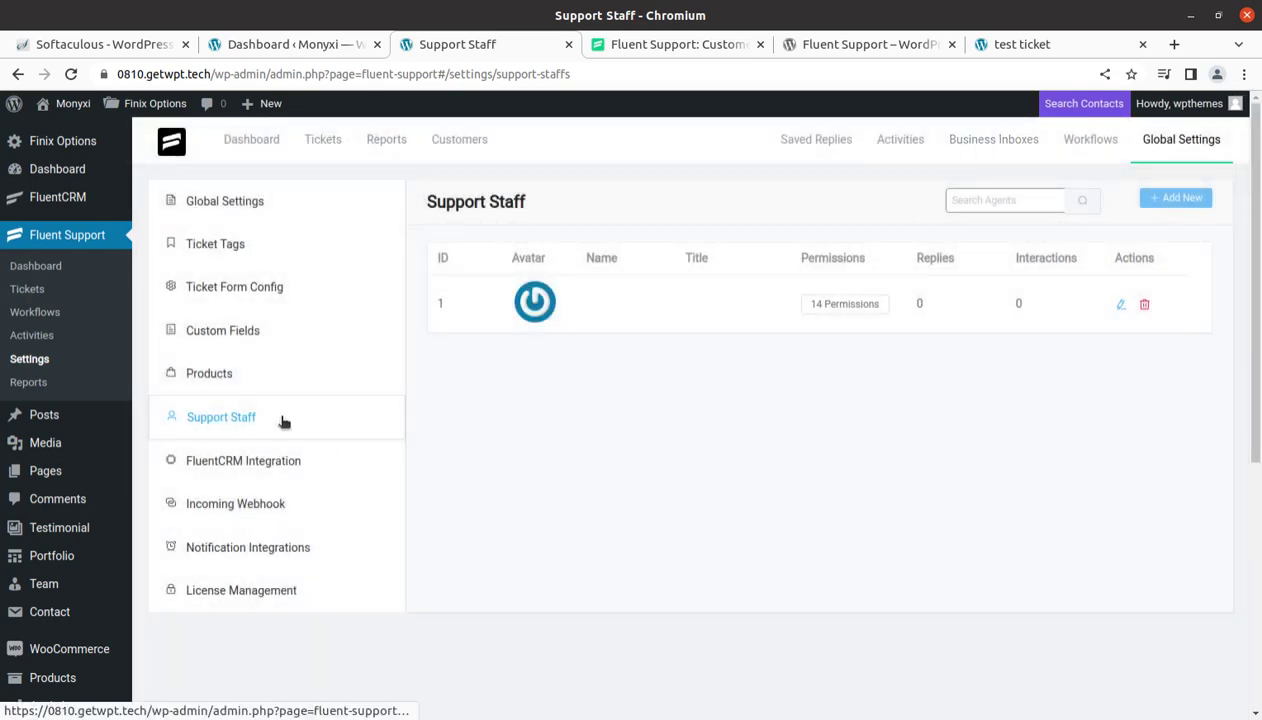
{"action": "left_click", "coordinate": [265, 468]}
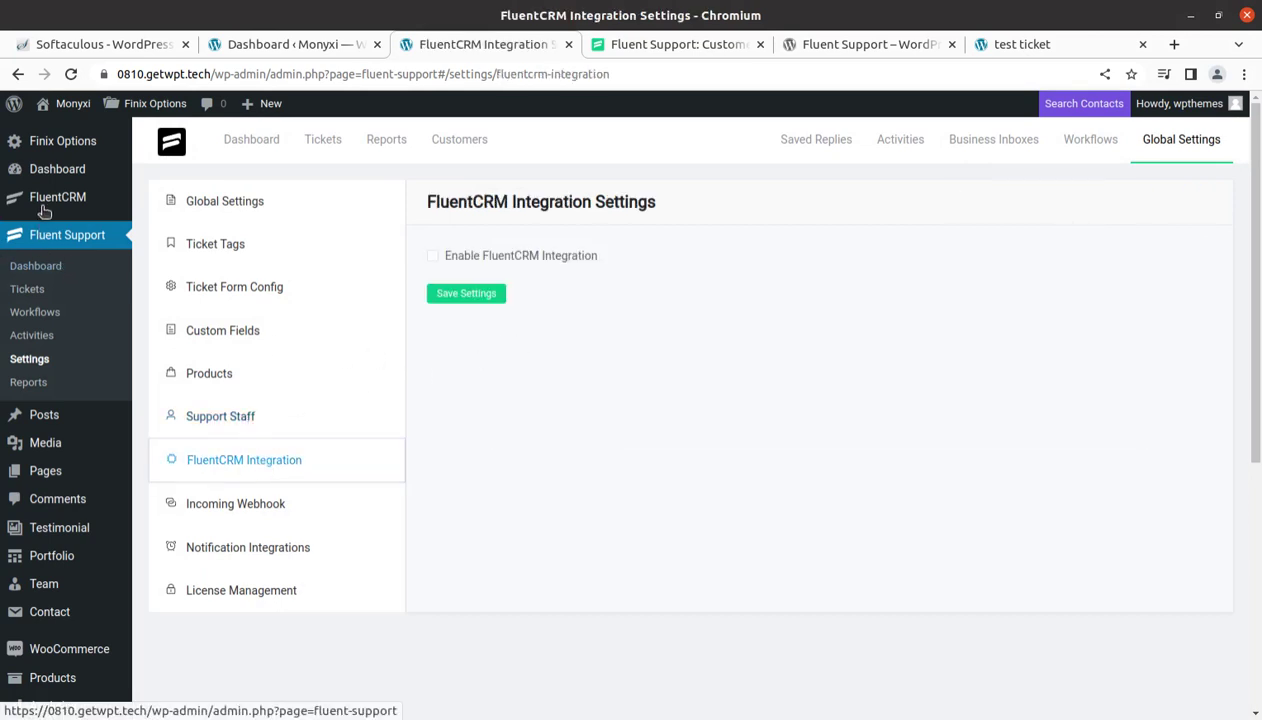
{"action": "mouse_move", "coordinate": [47, 206]}
{"action": "mouse_move", "coordinate": [50, 197]}
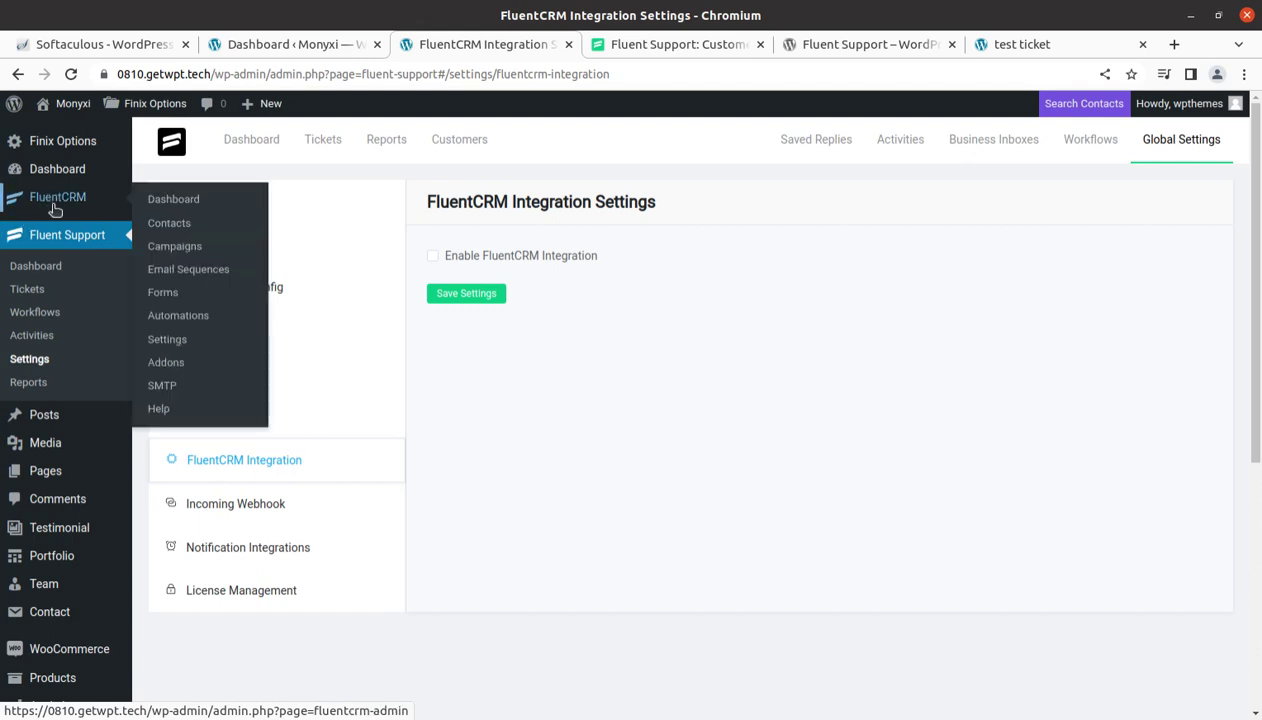
Browse the Incoming Webhook, Notification Integrations and License Management settings
{"action": "left_click", "coordinate": [256, 510]}
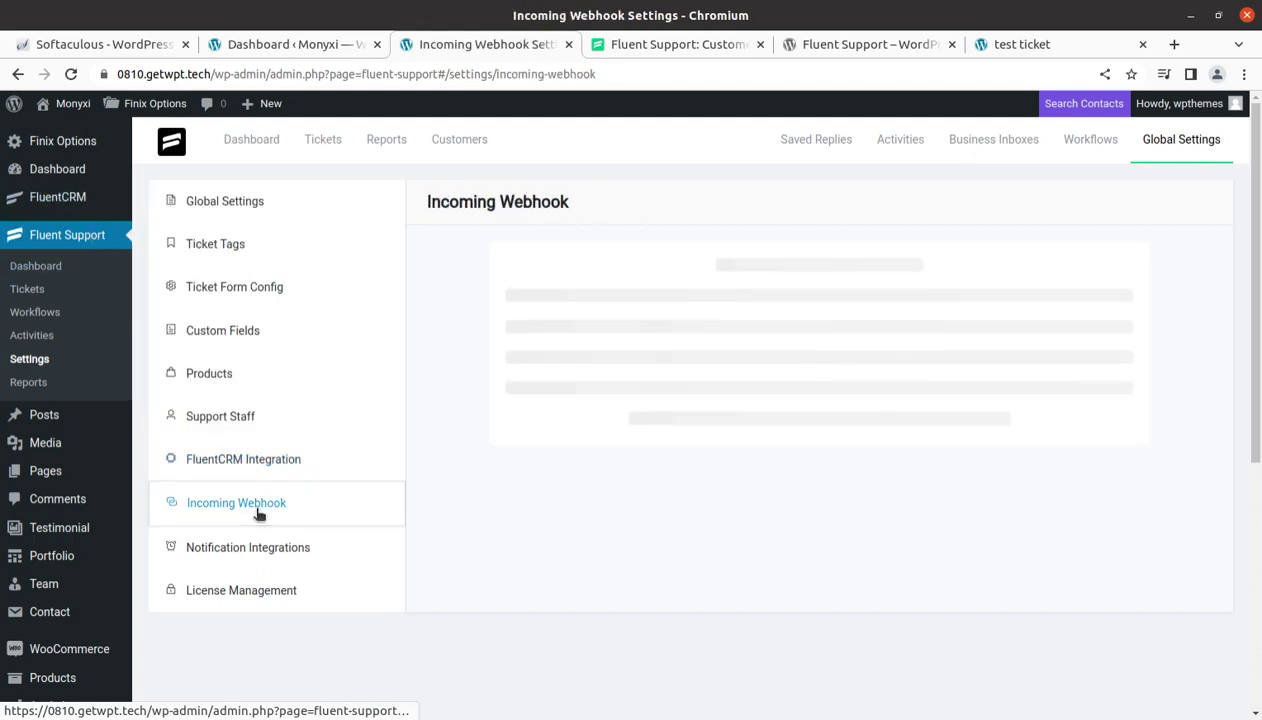
{"action": "scroll", "coordinate": [910, 422], "scroll_direction": "down", "scroll_amount": 2}
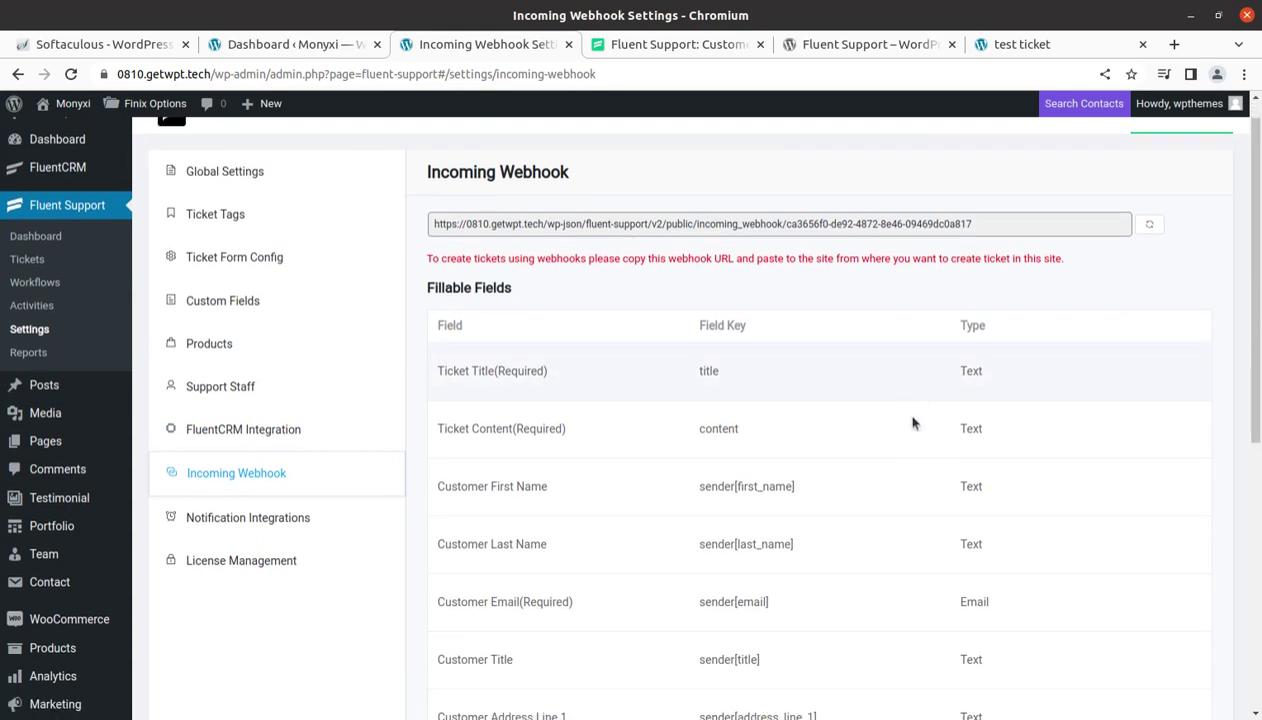
{"action": "left_click", "coordinate": [273, 383]}
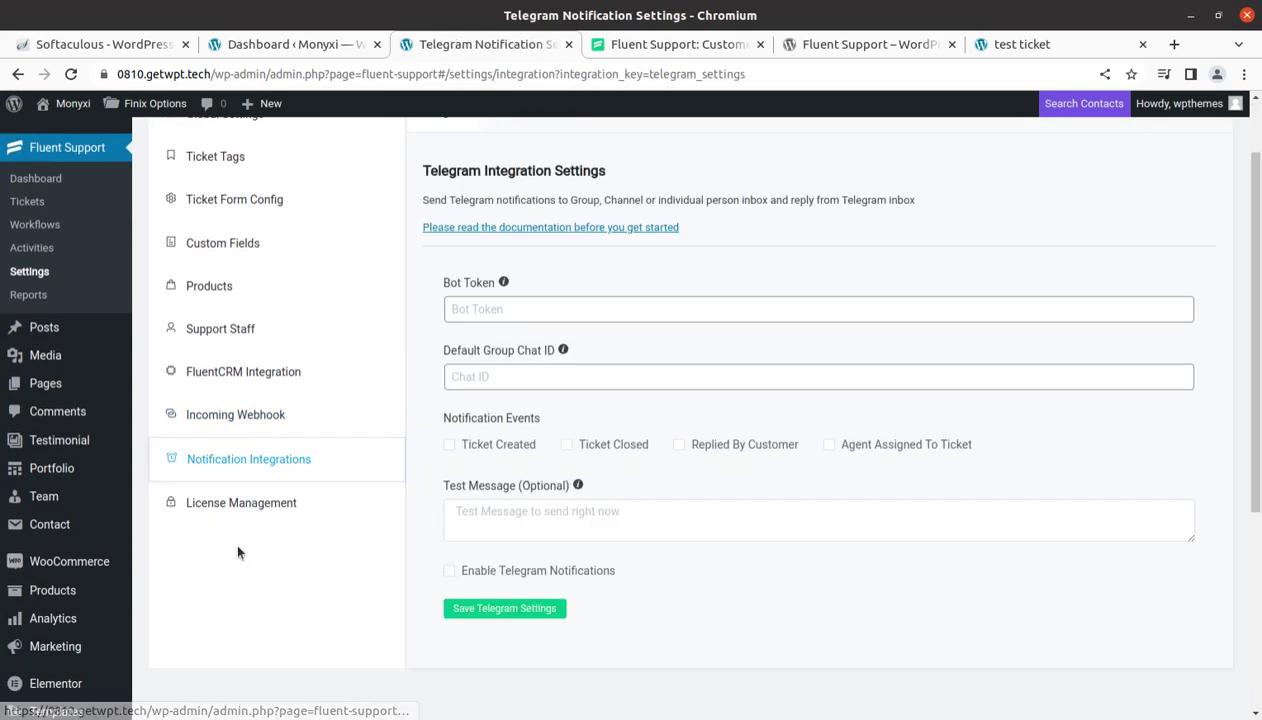
{"action": "left_click", "coordinate": [241, 503]}
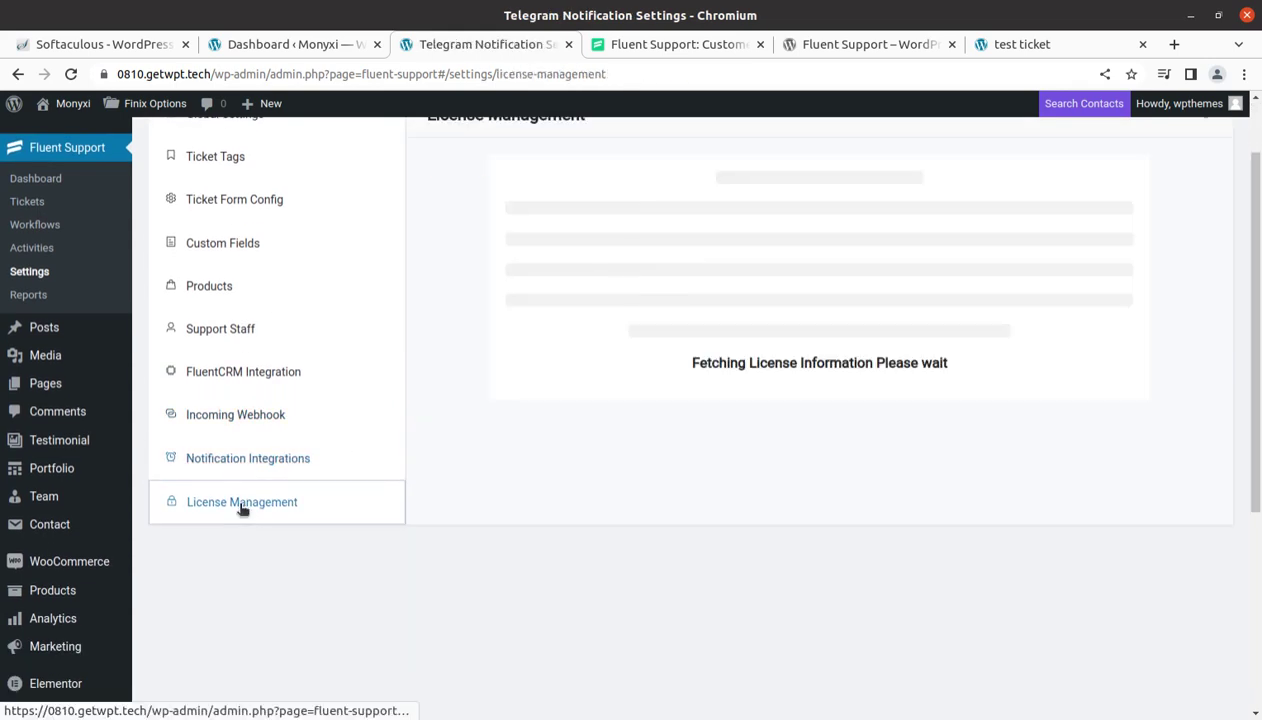
View Ticket Tags, the Personal Reports with all stats at 0, then All Tickets
{"action": "left_click", "coordinate": [217, 168]}
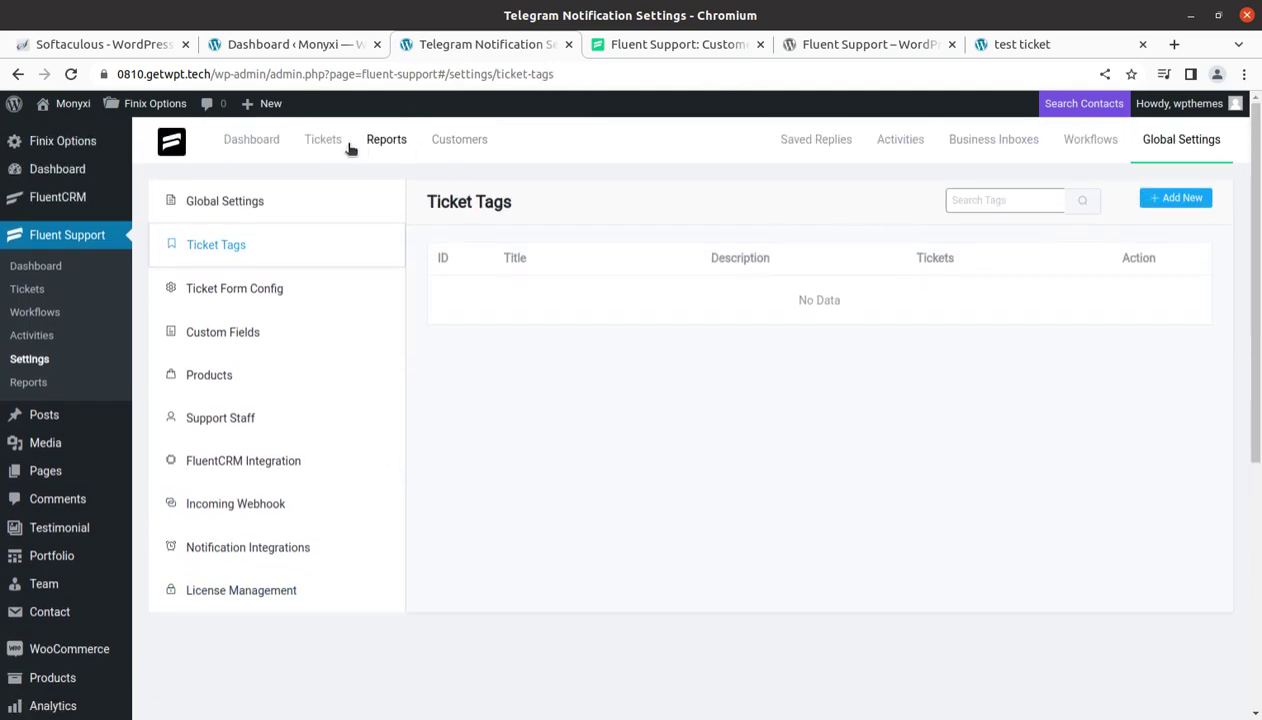
{"action": "left_click", "coordinate": [390, 142]}
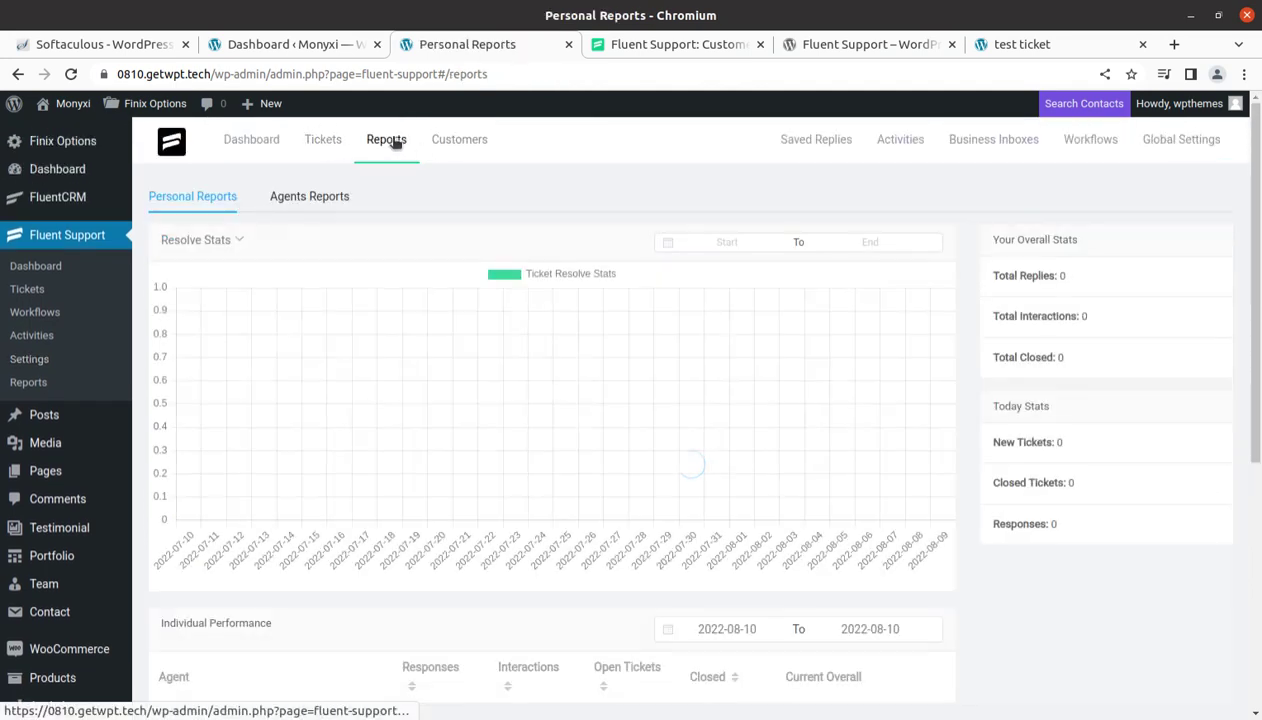
{"action": "left_click", "coordinate": [323, 143]}
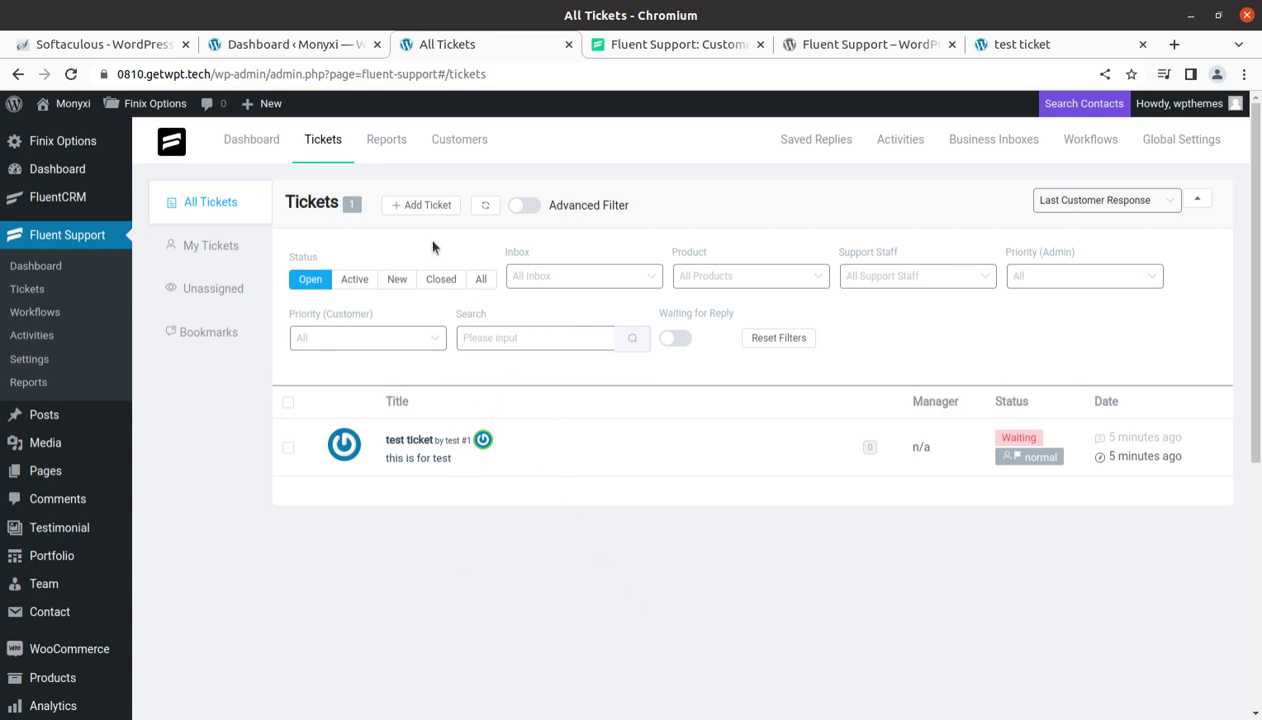
{"action": "left_click", "coordinate": [427, 206]}
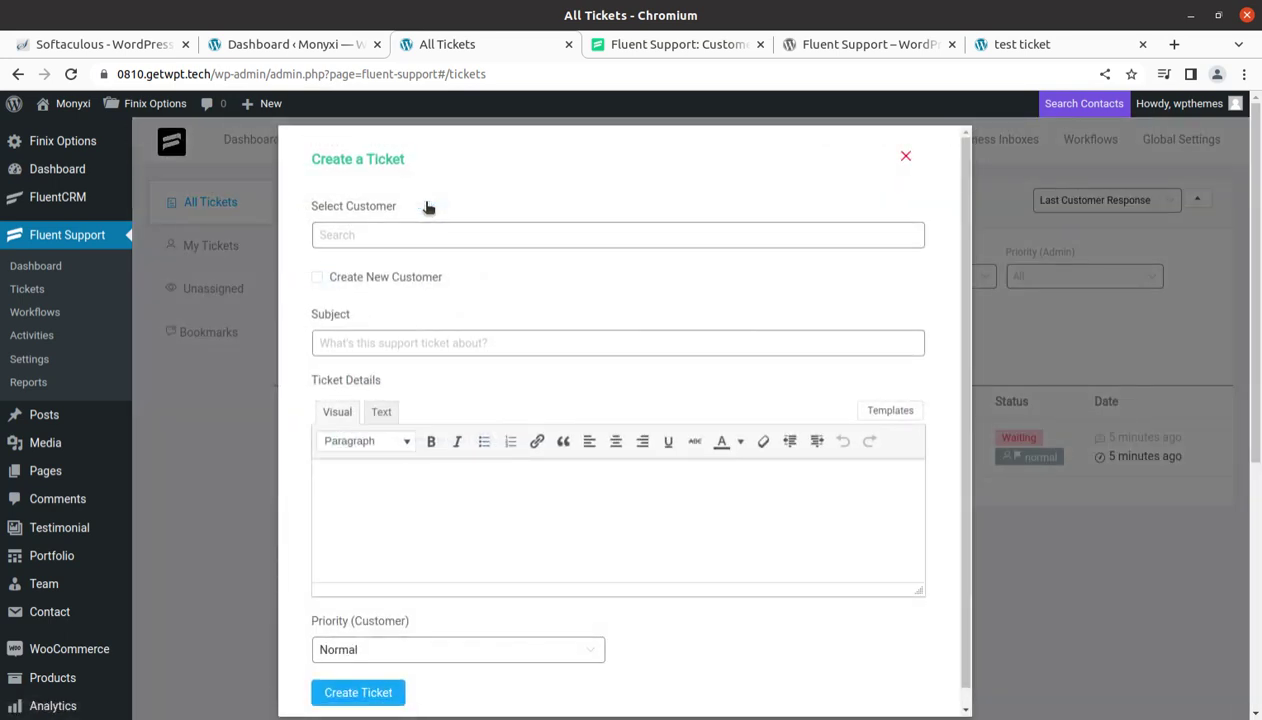
{"action": "left_click", "coordinate": [904, 158]}
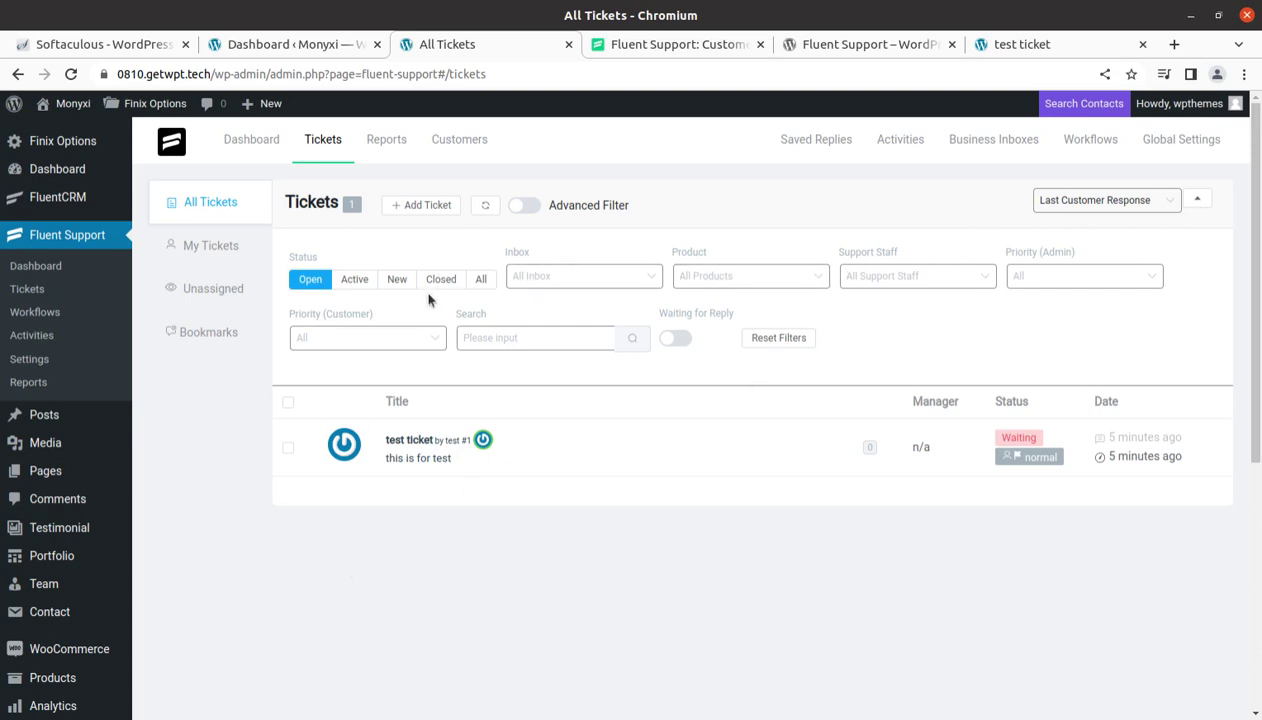
{"action": "left_click", "coordinate": [414, 205]}
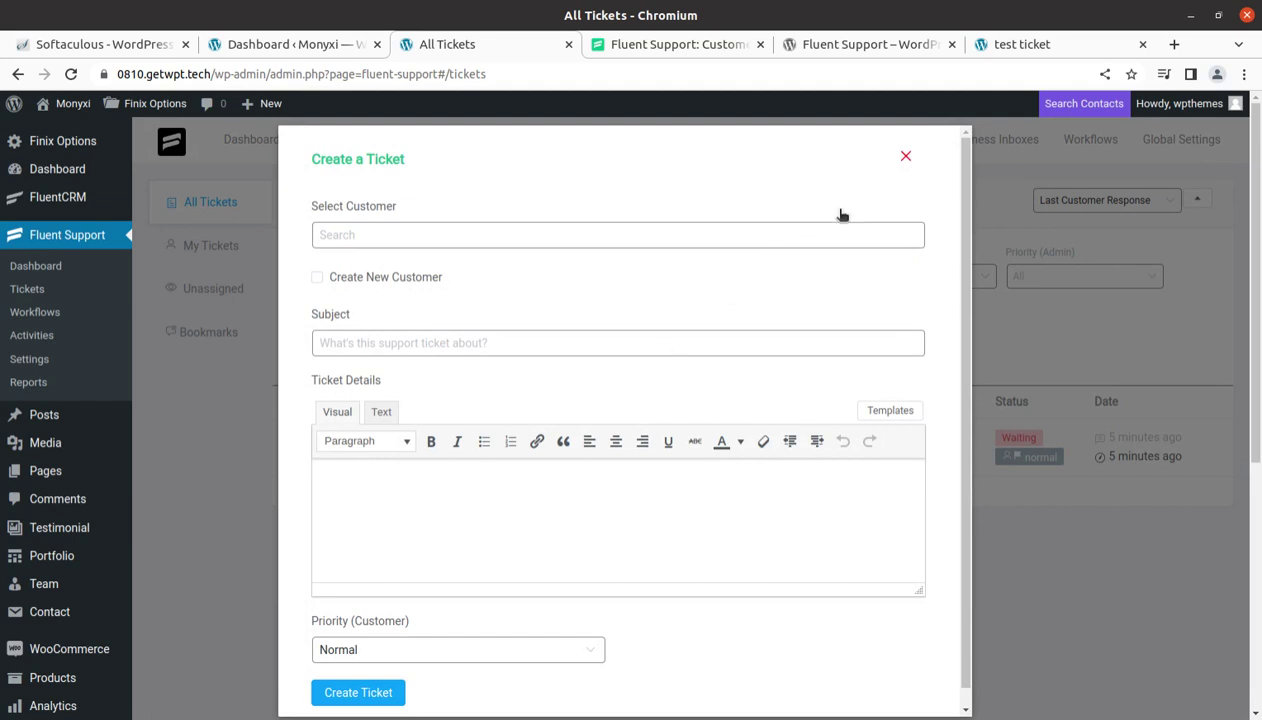
{"action": "left_click", "coordinate": [905, 159]}
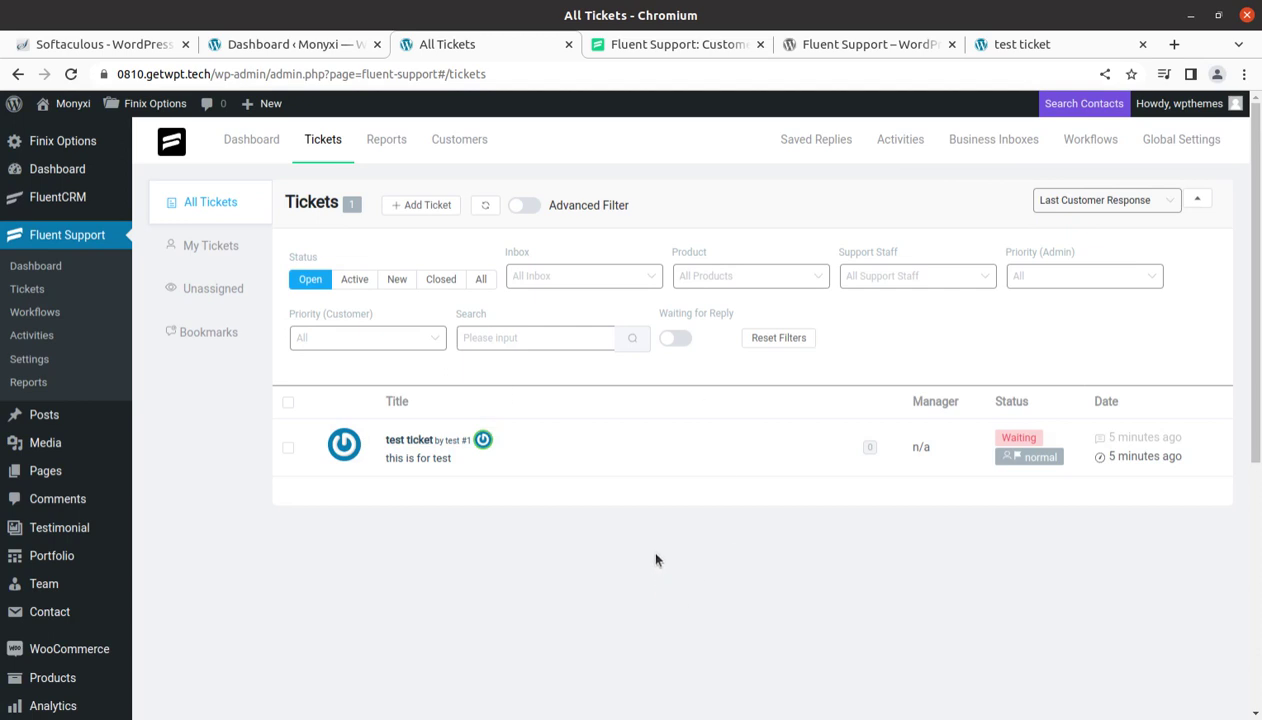
{"action": "left_click", "coordinate": [445, 145]}
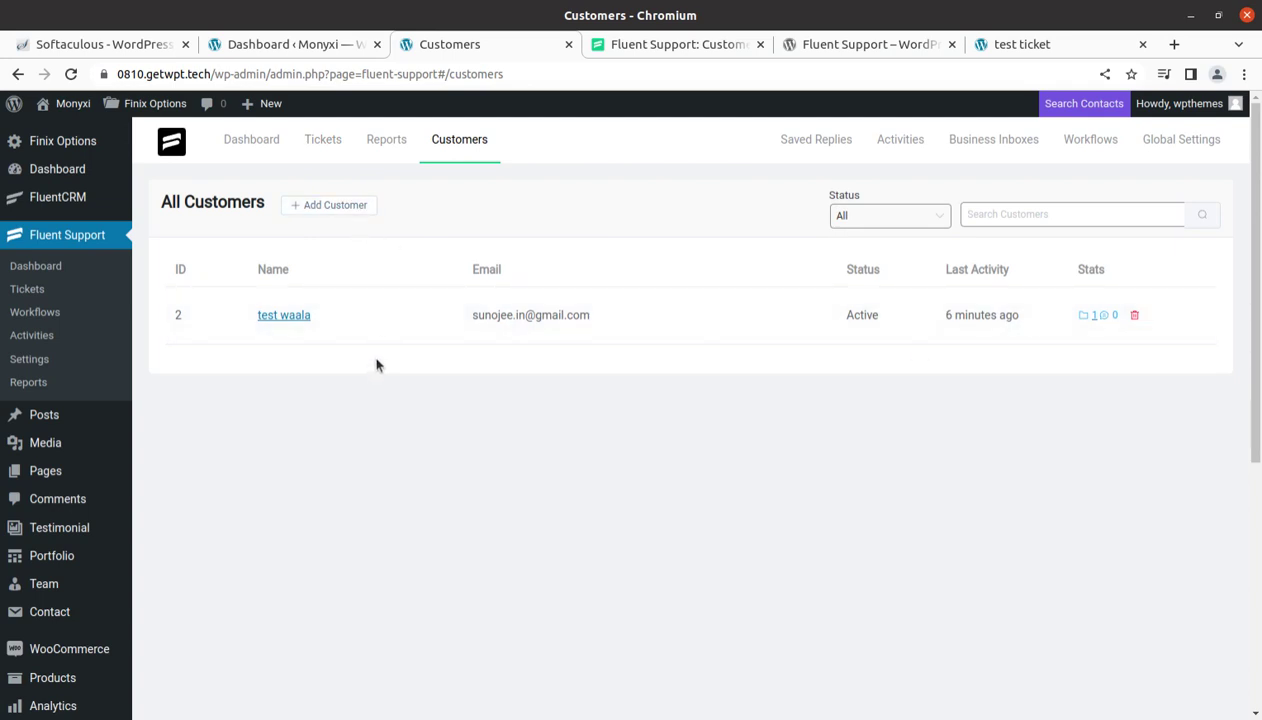
{"action": "left_click", "coordinate": [325, 205]}
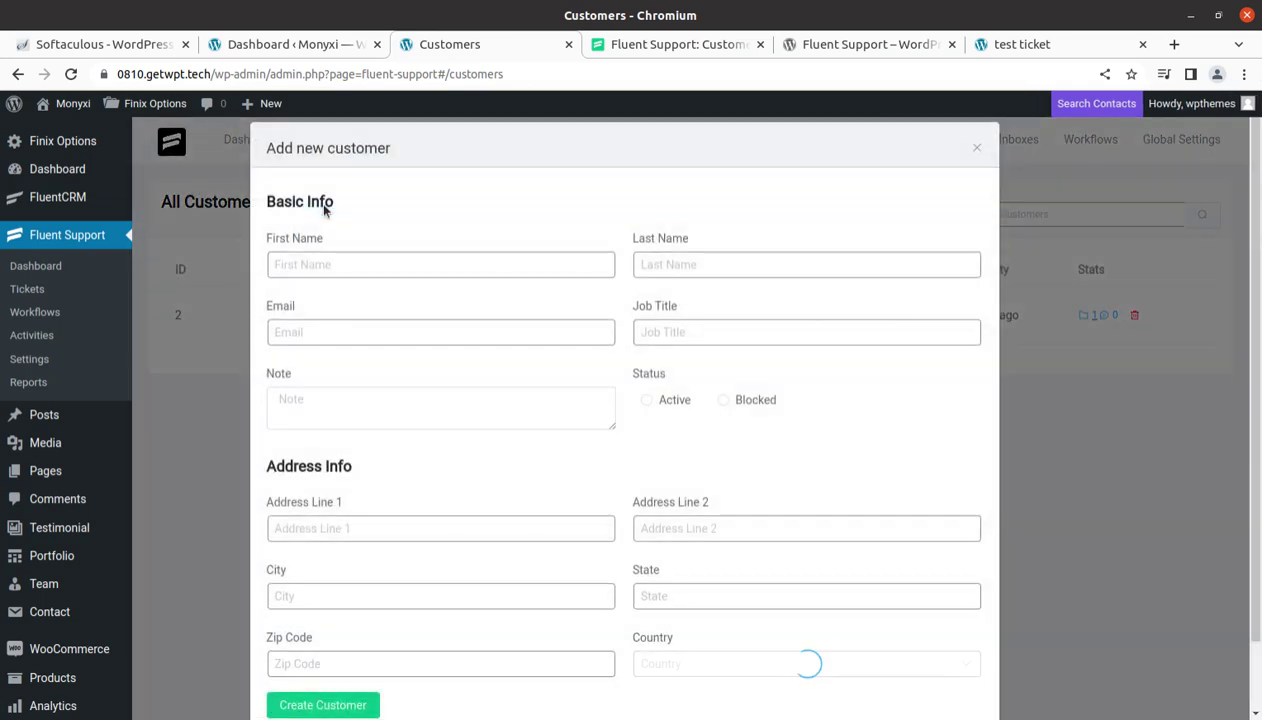
{"action": "scroll", "coordinate": [522, 510], "scroll_direction": "down", "scroll_amount": 2}
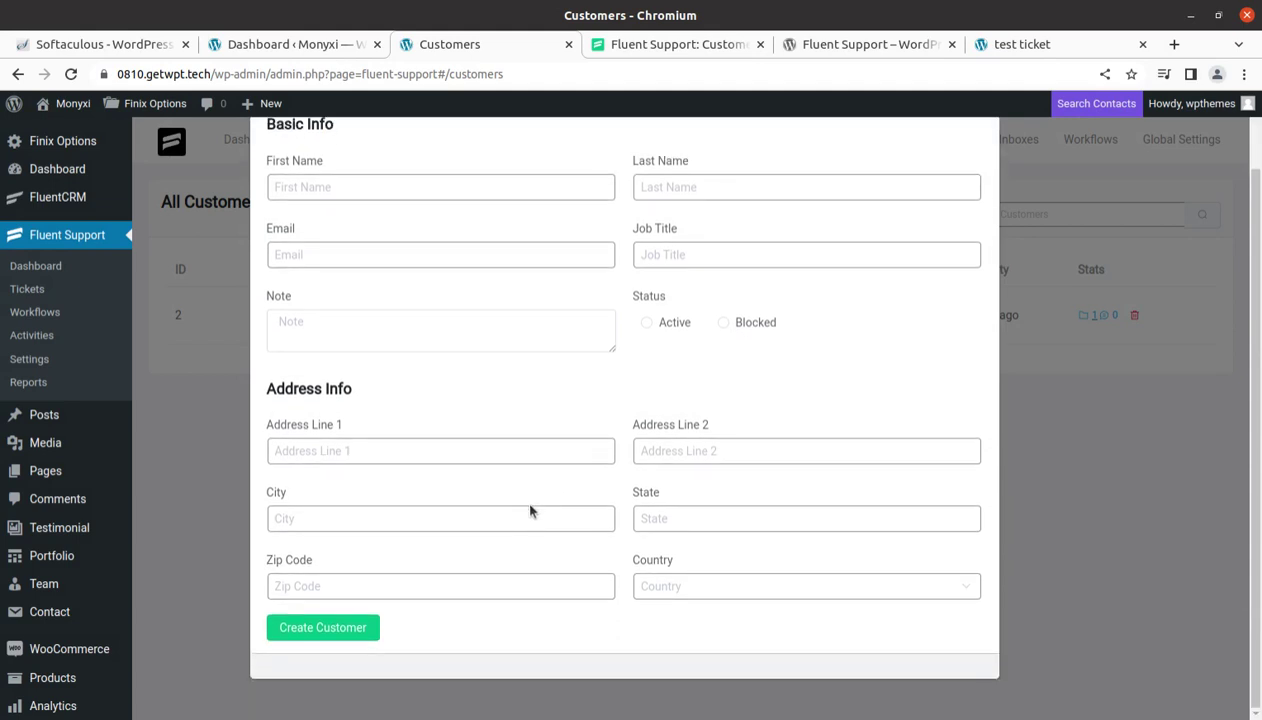
{"action": "scroll", "coordinate": [546, 545], "scroll_direction": "up", "scroll_amount": 2}
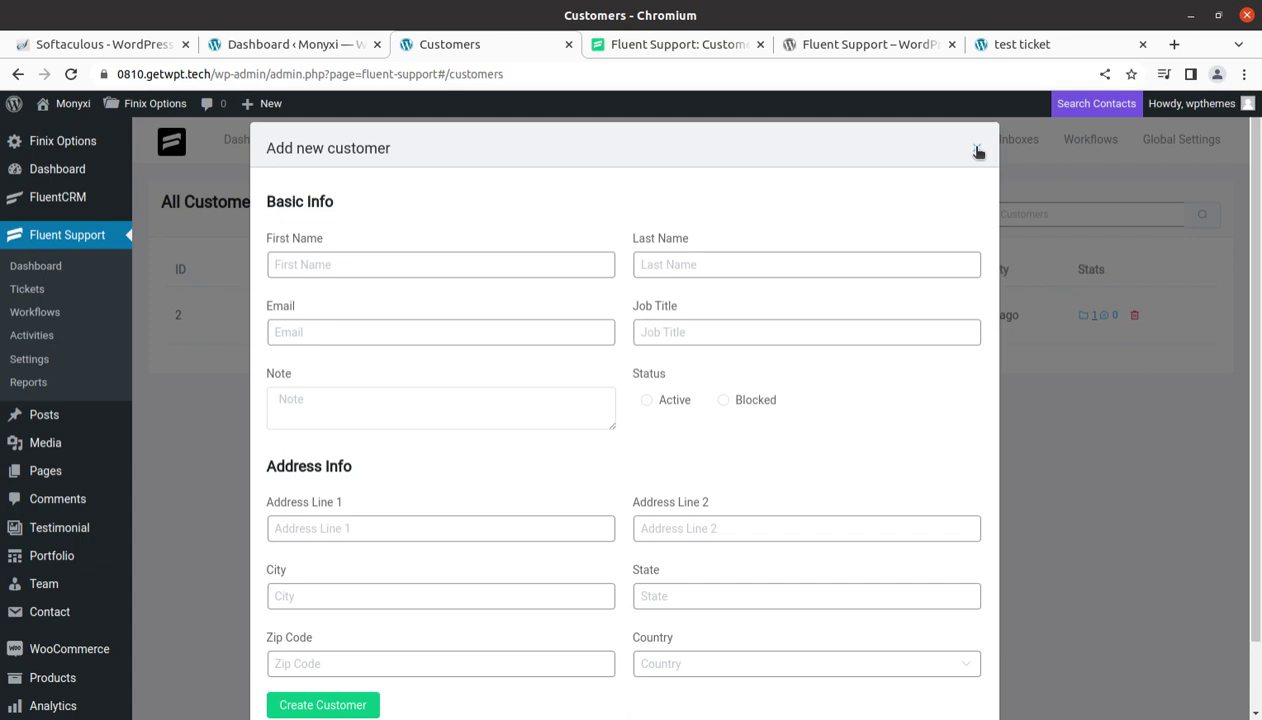
{"action": "left_click", "coordinate": [978, 151]}
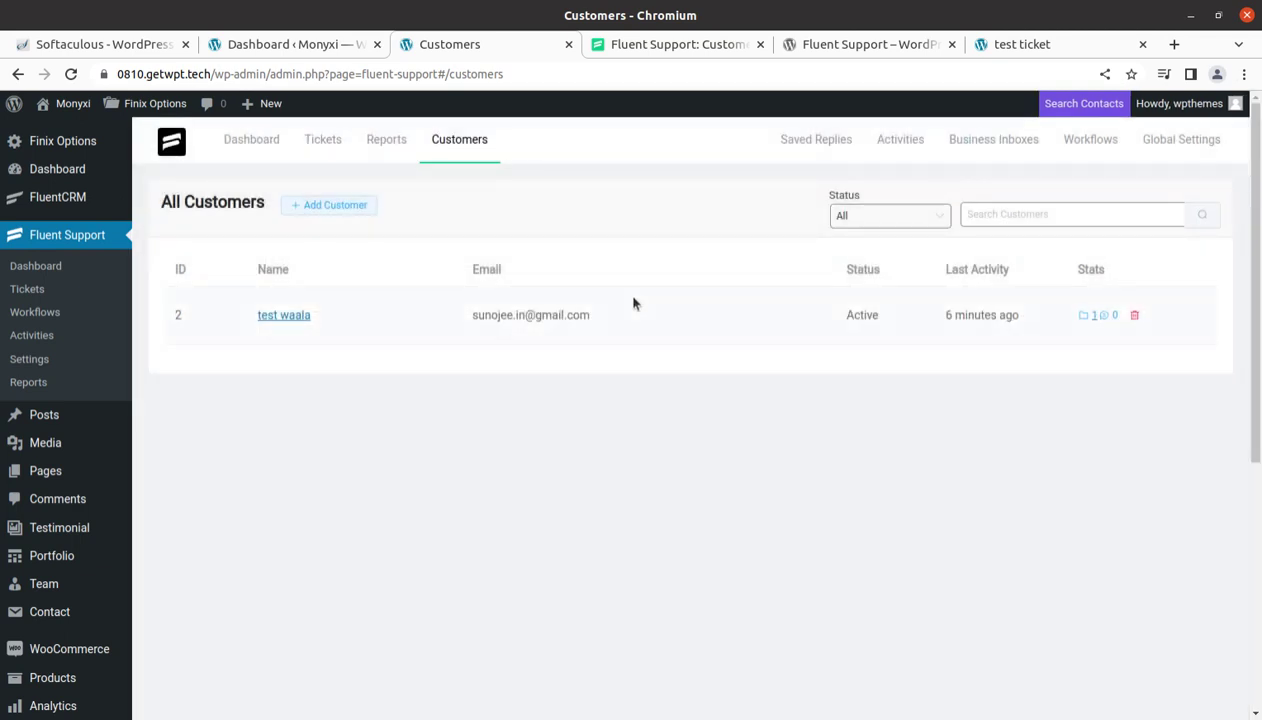
Open Saved Replies, inspect a new reply's Preferred Product options, discard it, then view Activities
{"action": "left_click", "coordinate": [809, 150]}
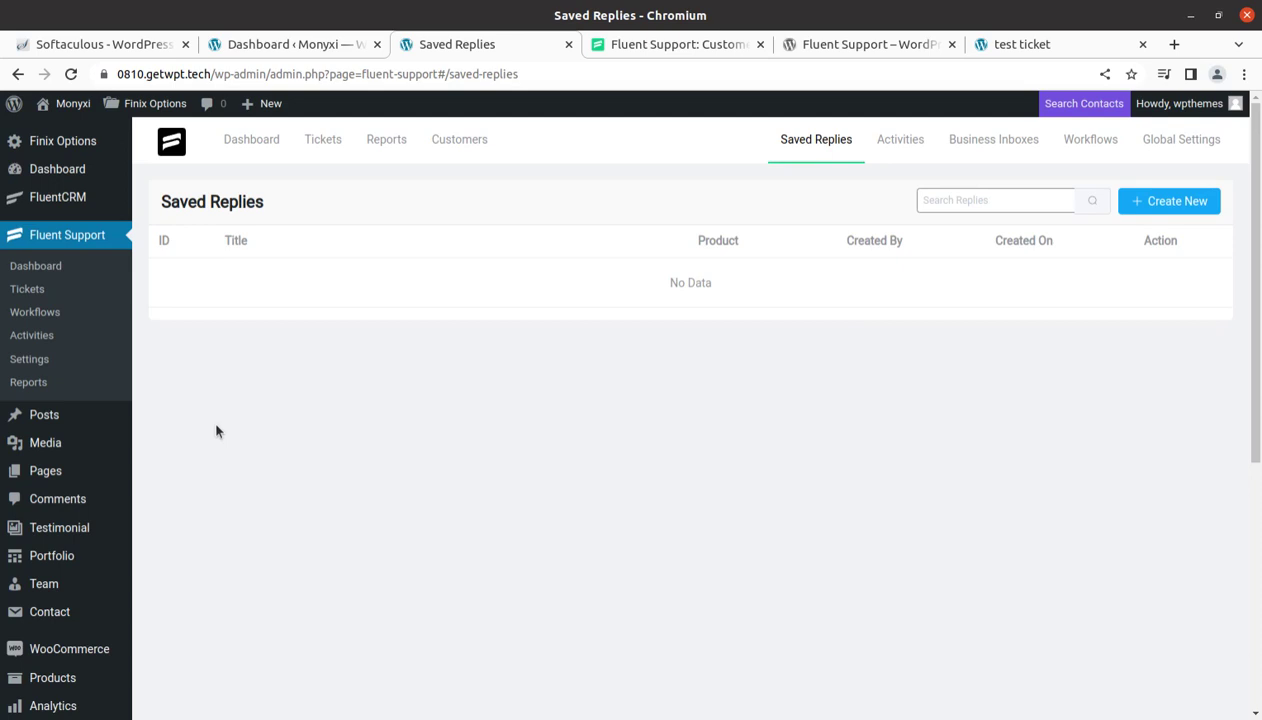
{"action": "left_click", "coordinate": [1130, 205]}
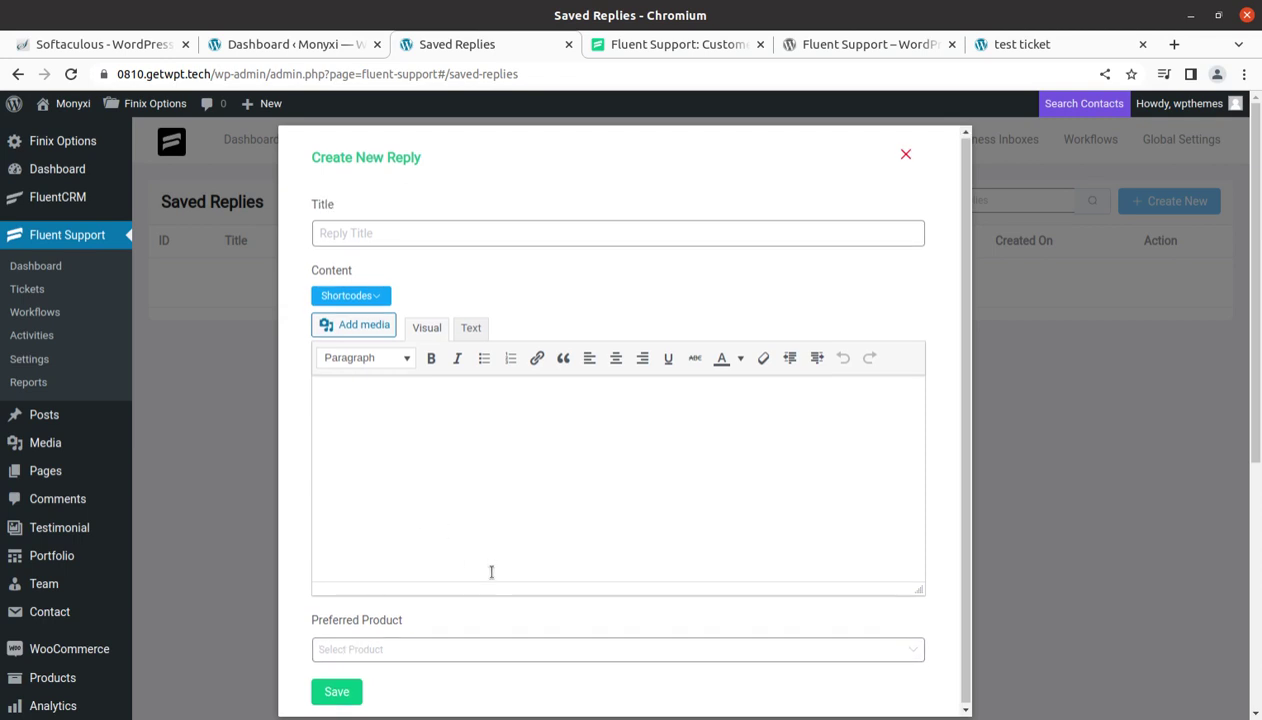
{"action": "left_click", "coordinate": [441, 648]}
{"action": "scroll", "coordinate": [600, 587], "scroll_direction": "down", "scroll_amount": 1}
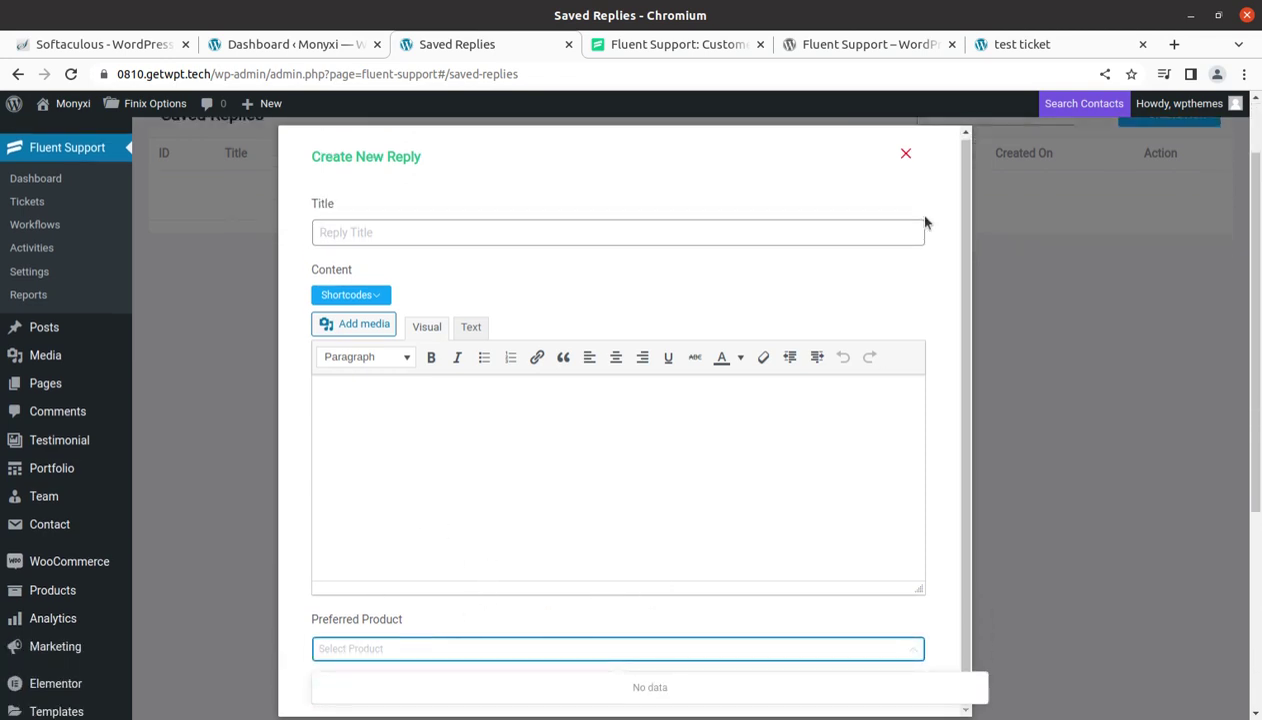
{"action": "left_click", "coordinate": [905, 154]}
{"action": "scroll", "coordinate": [785, 447], "scroll_direction": "up", "scroll_amount": 1}
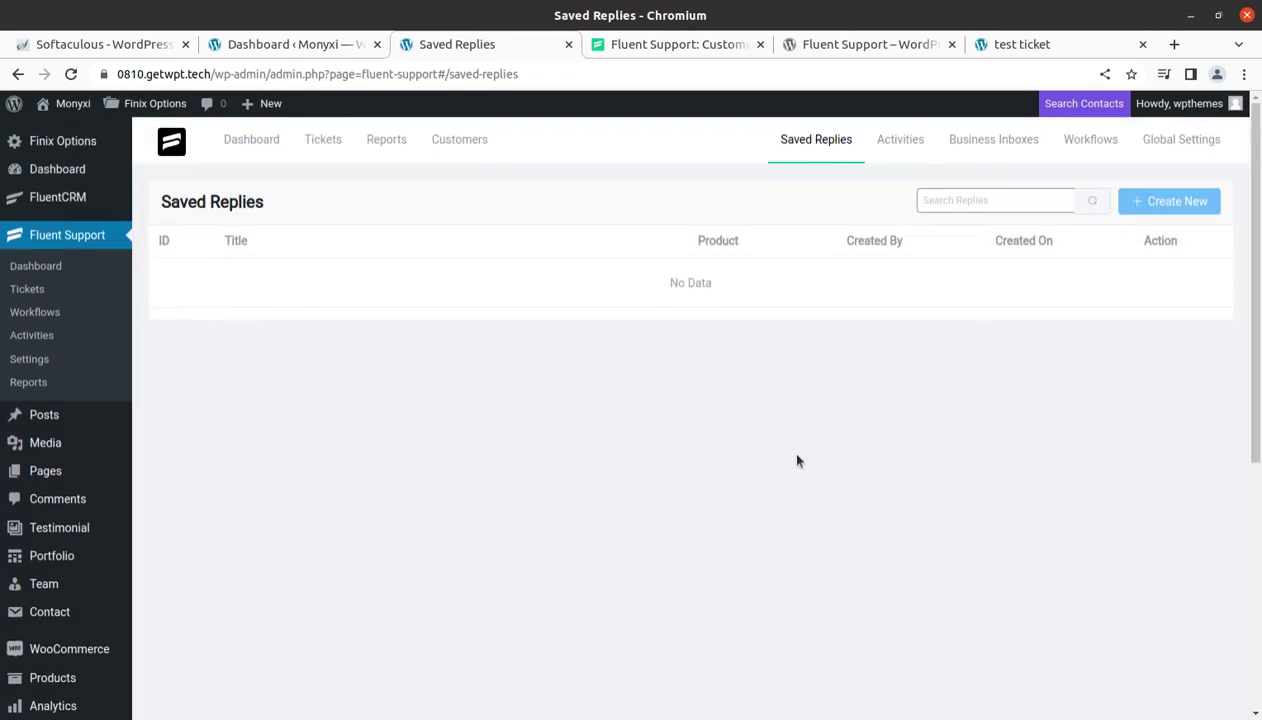
{"action": "left_click", "coordinate": [897, 146]}
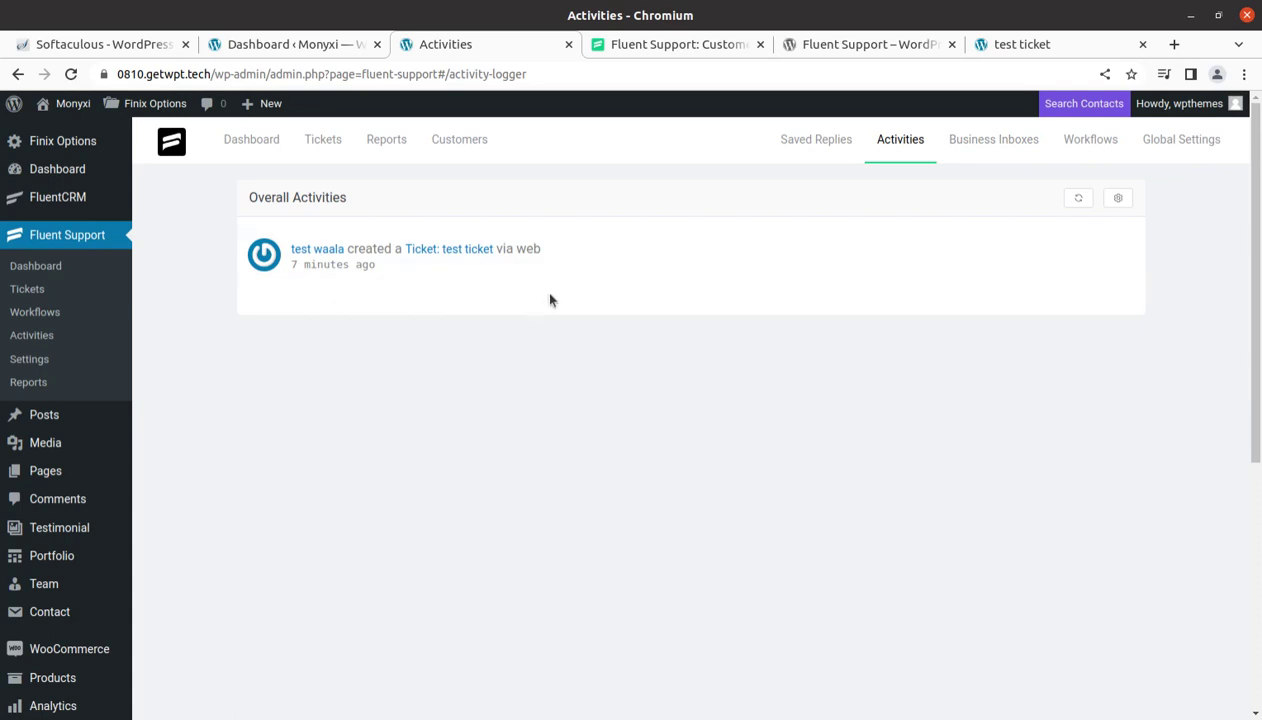
Review the WPT business inbox settings, then the Workflows list and Global Settings
{"action": "left_click", "coordinate": [975, 142]}
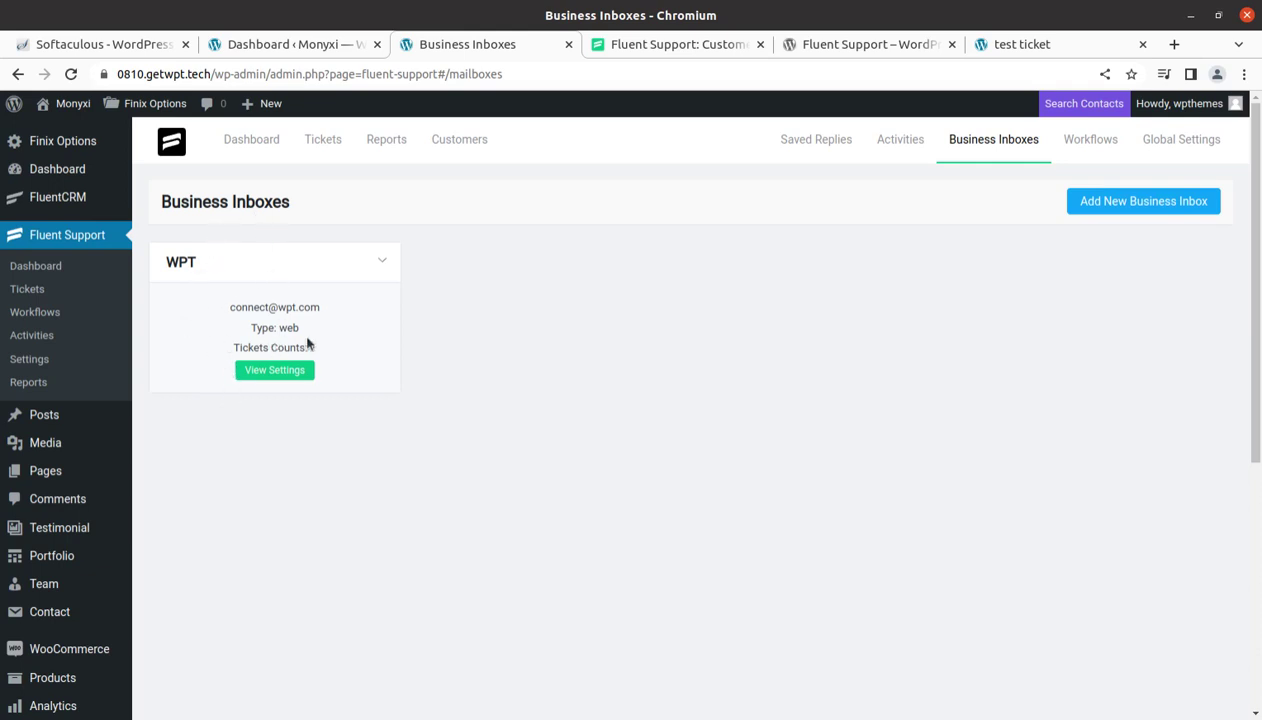
{"action": "left_click", "coordinate": [282, 369]}
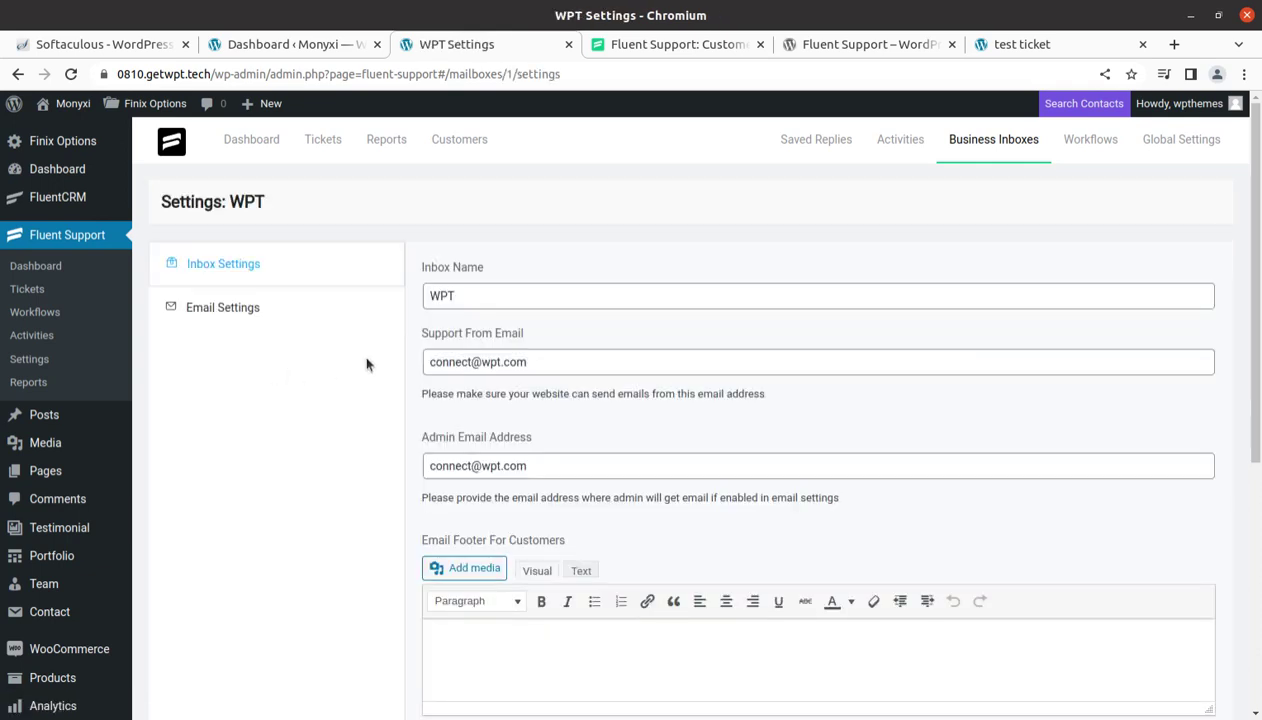
{"action": "scroll", "coordinate": [682, 470], "scroll_direction": "down", "scroll_amount": 3}
{"action": "scroll", "coordinate": [700, 440], "scroll_direction": "up", "scroll_amount": 3}
{"action": "left_click", "coordinate": [1100, 142]}
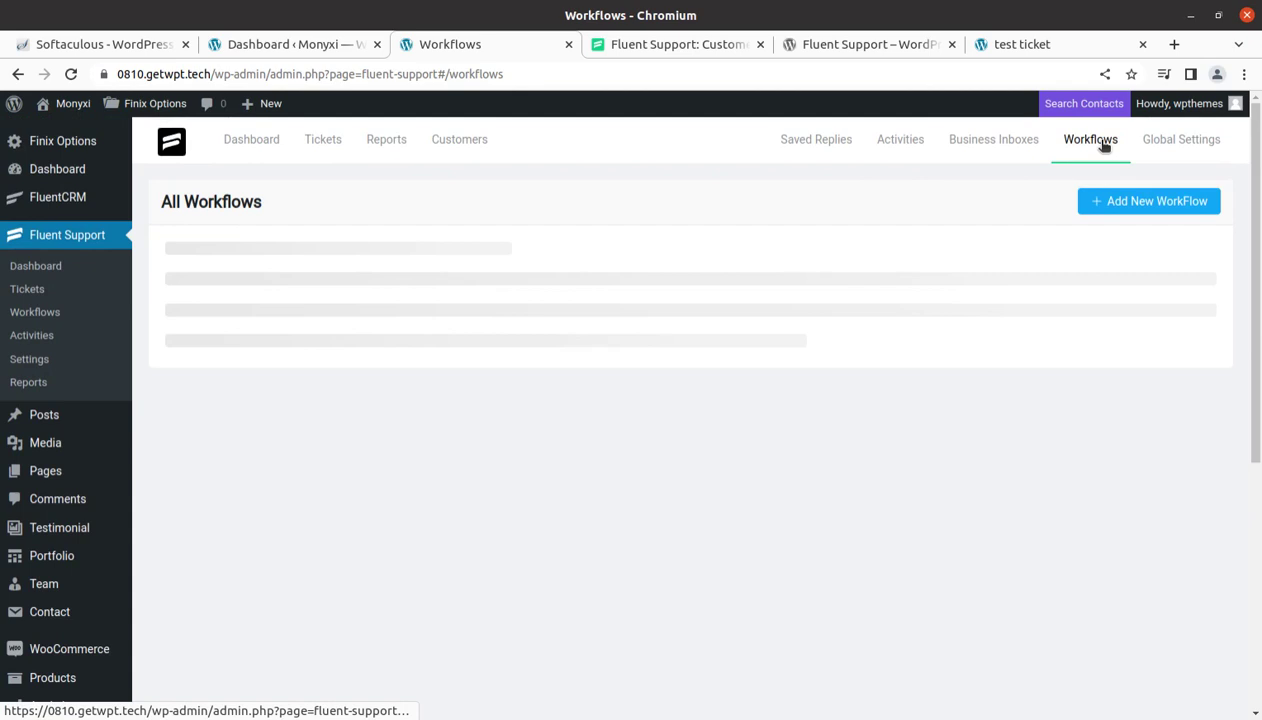
{"action": "left_click", "coordinate": [1174, 143]}
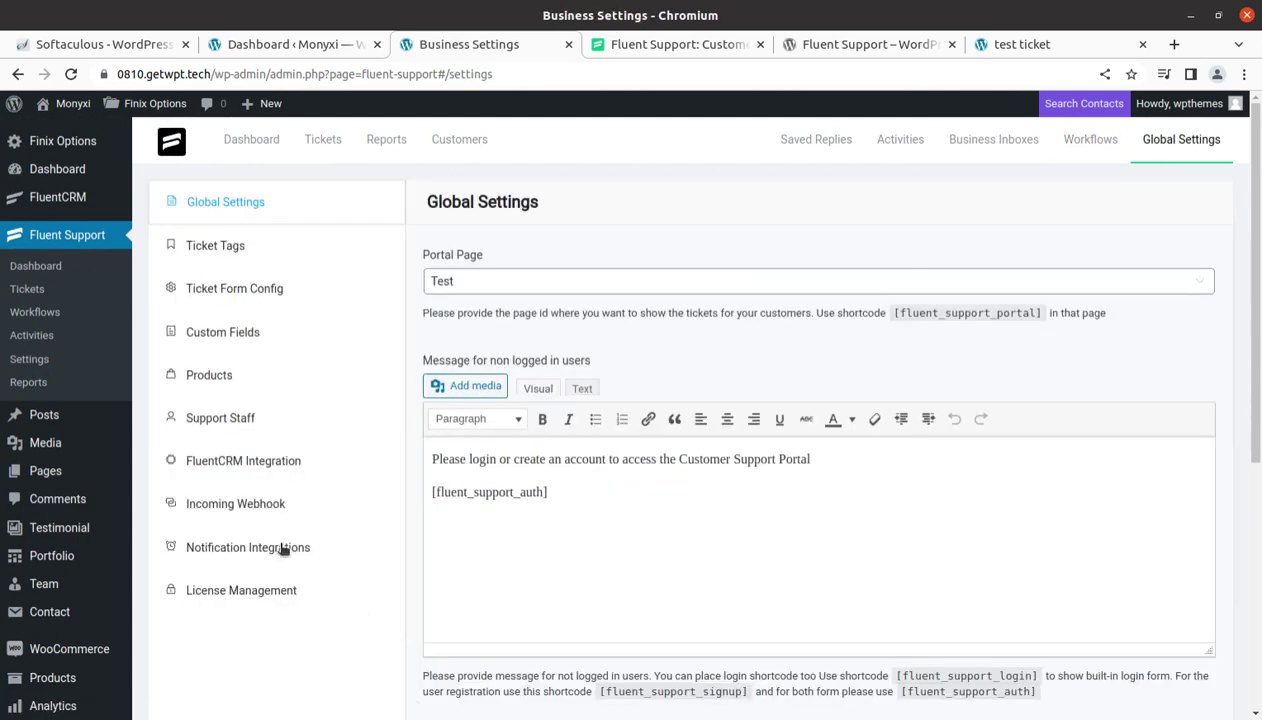
Scroll through the dashboard's waiting ticket and overview, then switch to the fluentsupport.com tab
{"action": "left_click", "coordinate": [33, 268]}
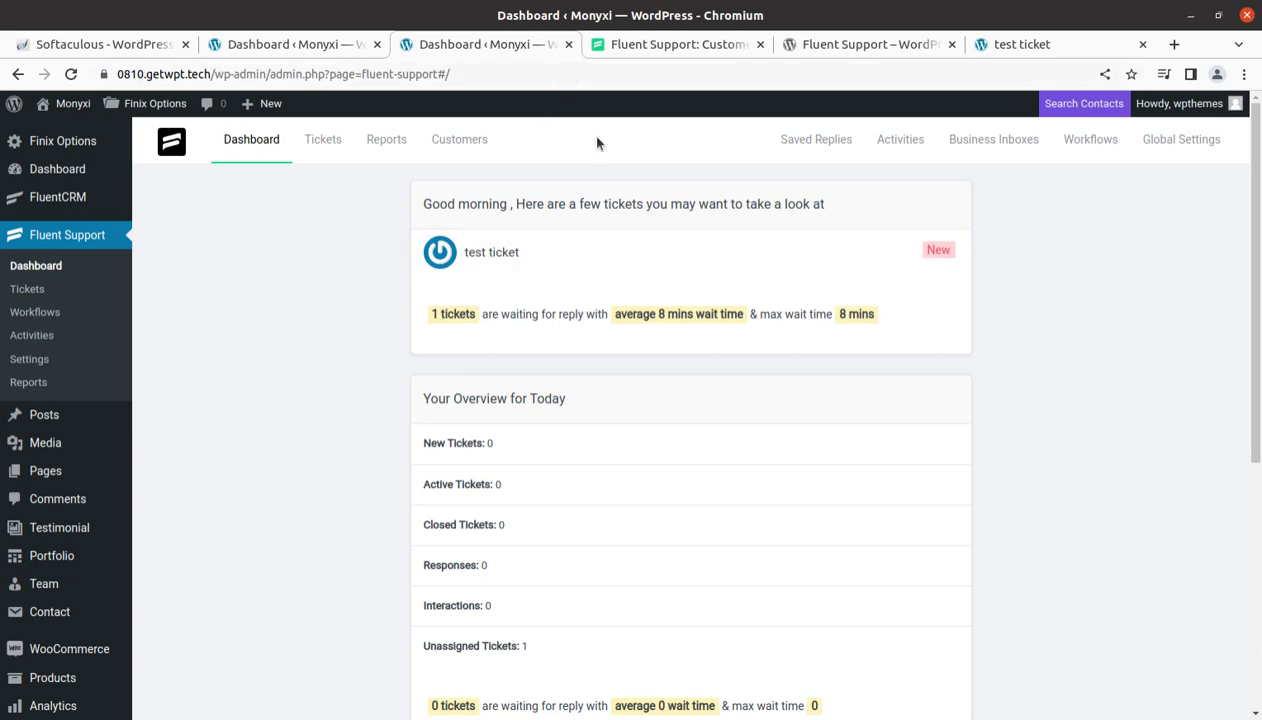
{"action": "scroll", "coordinate": [391, 372], "scroll_direction": "down", "scroll_amount": 3}
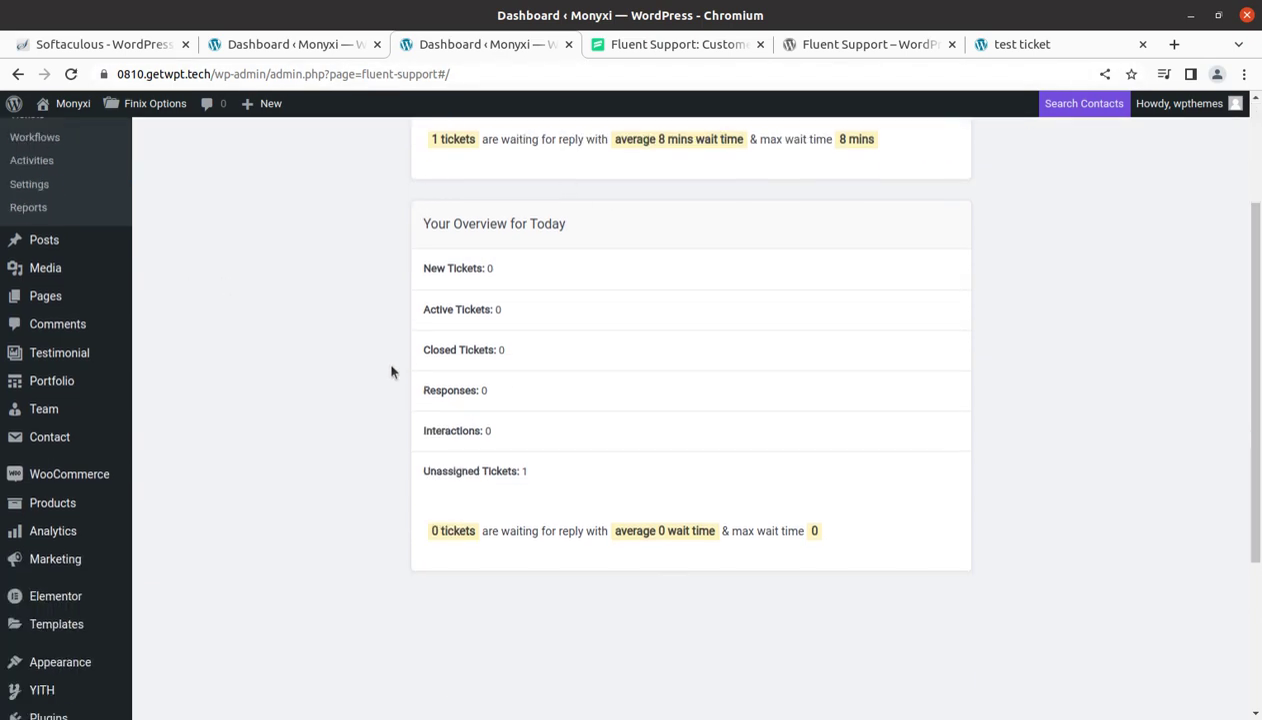
{"action": "scroll", "coordinate": [391, 372], "scroll_direction": "up", "scroll_amount": 3}
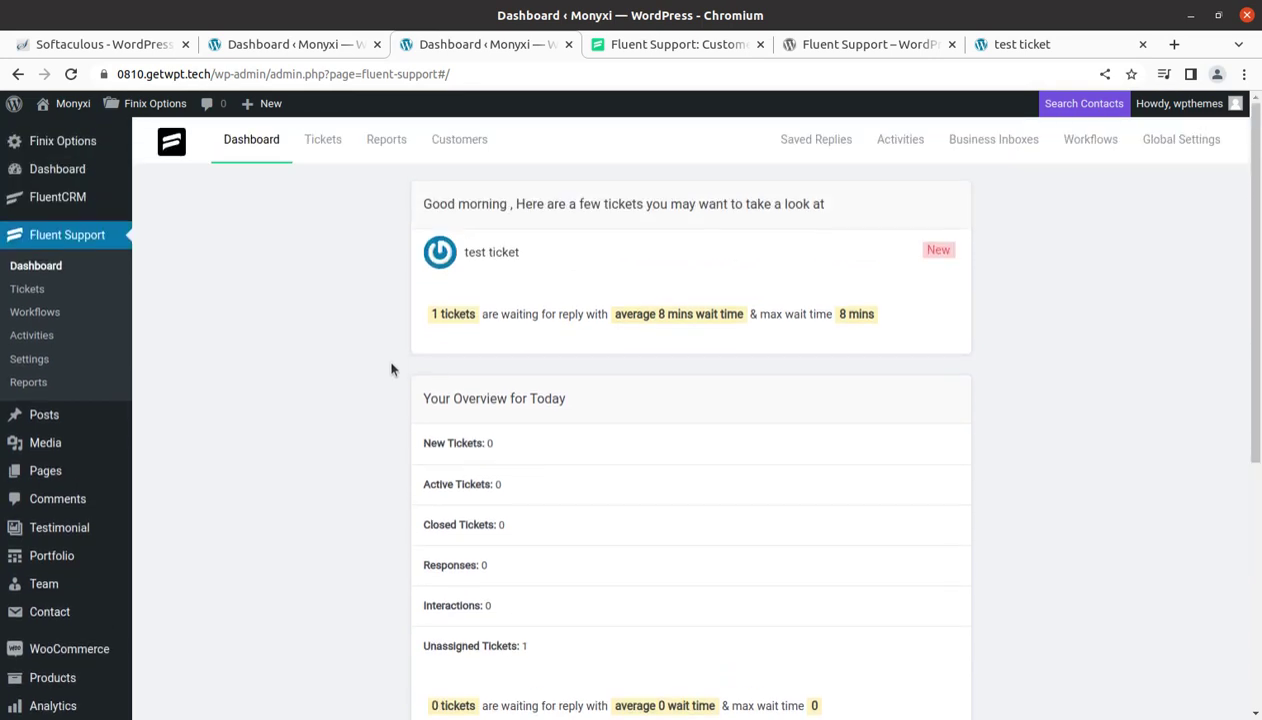
{"action": "left_click", "coordinate": [664, 47]}
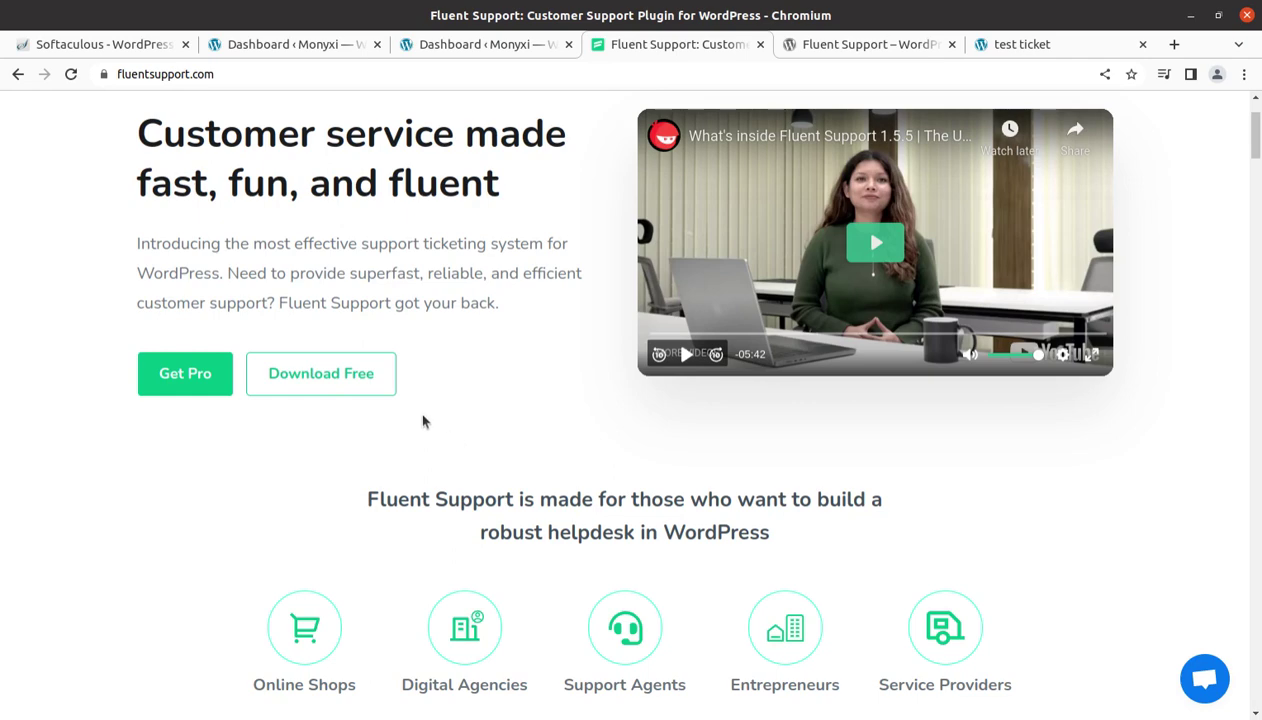
Scroll through the fluentsupport.com homepage, then return to the Dashboard ‹ Monyxi WordPress tab
{"action": "scroll", "coordinate": [431, 375], "scroll_direction": "up", "scroll_amount": 2}
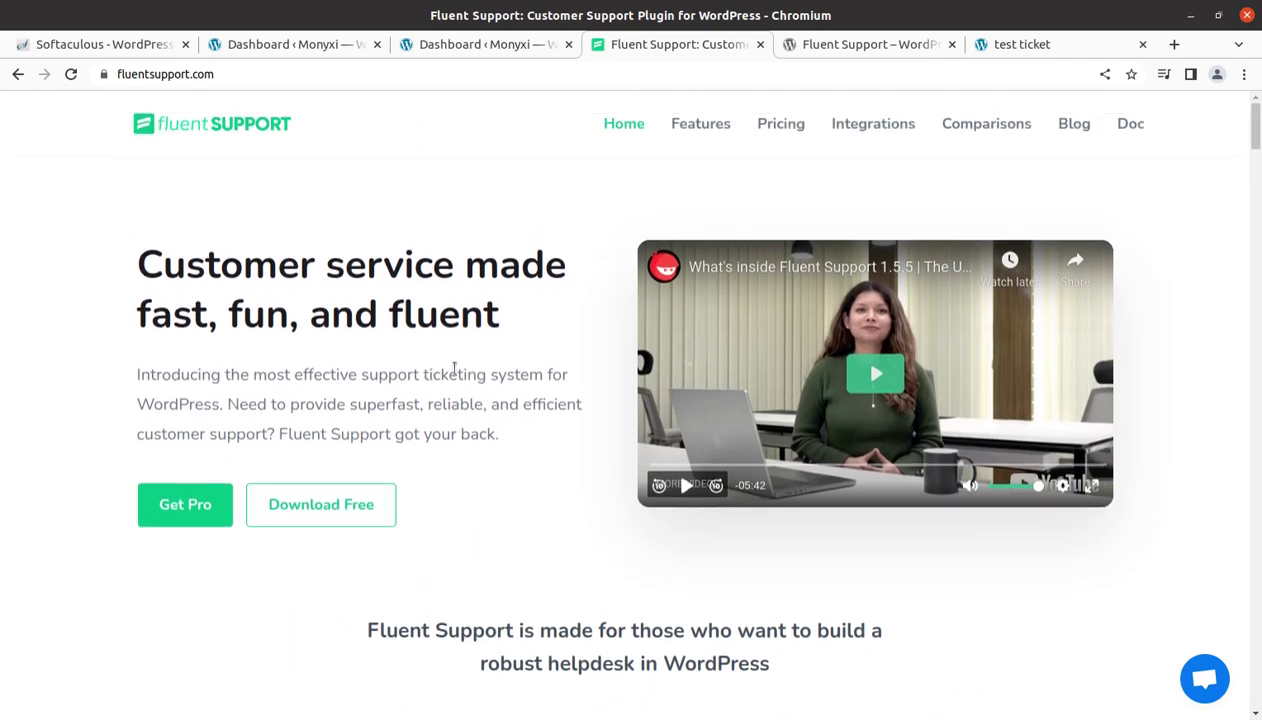
{"action": "scroll", "coordinate": [527, 445], "scroll_direction": "down", "scroll_amount": 3}
{"action": "scroll", "coordinate": [528, 446], "scroll_direction": "down", "scroll_amount": 2}
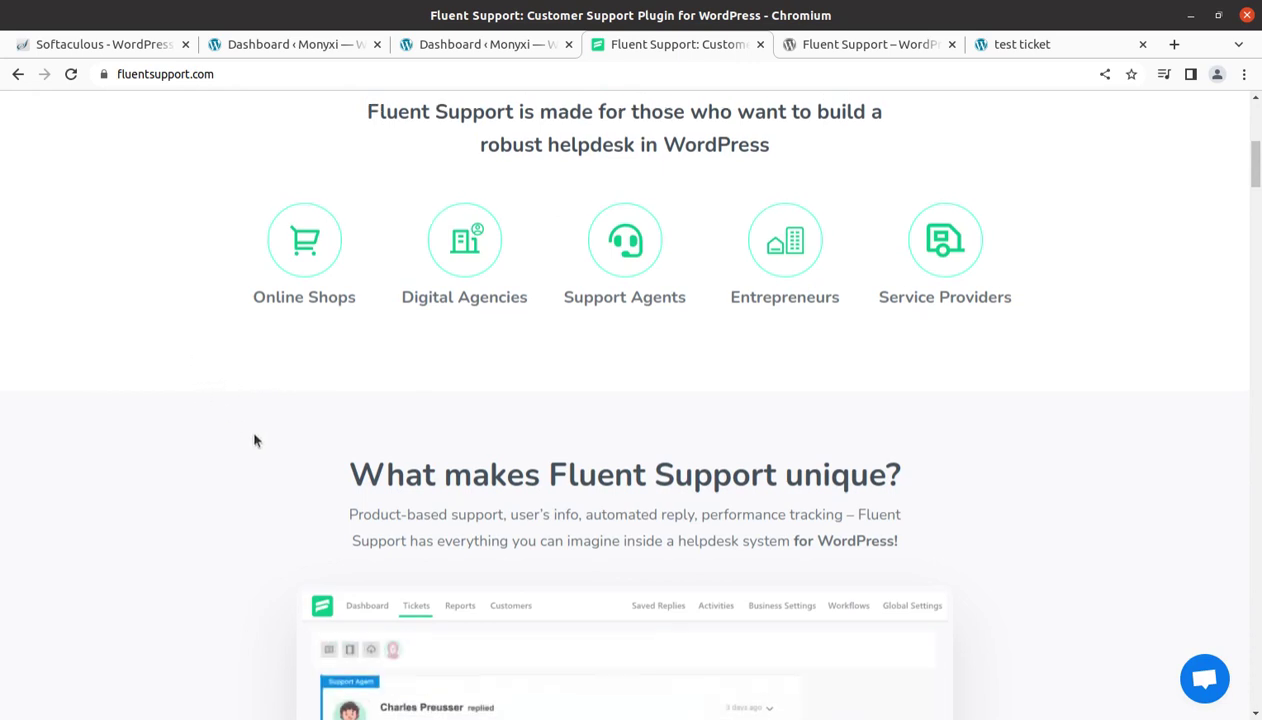
{"action": "scroll", "coordinate": [204, 401], "scroll_direction": "up", "scroll_amount": 1}
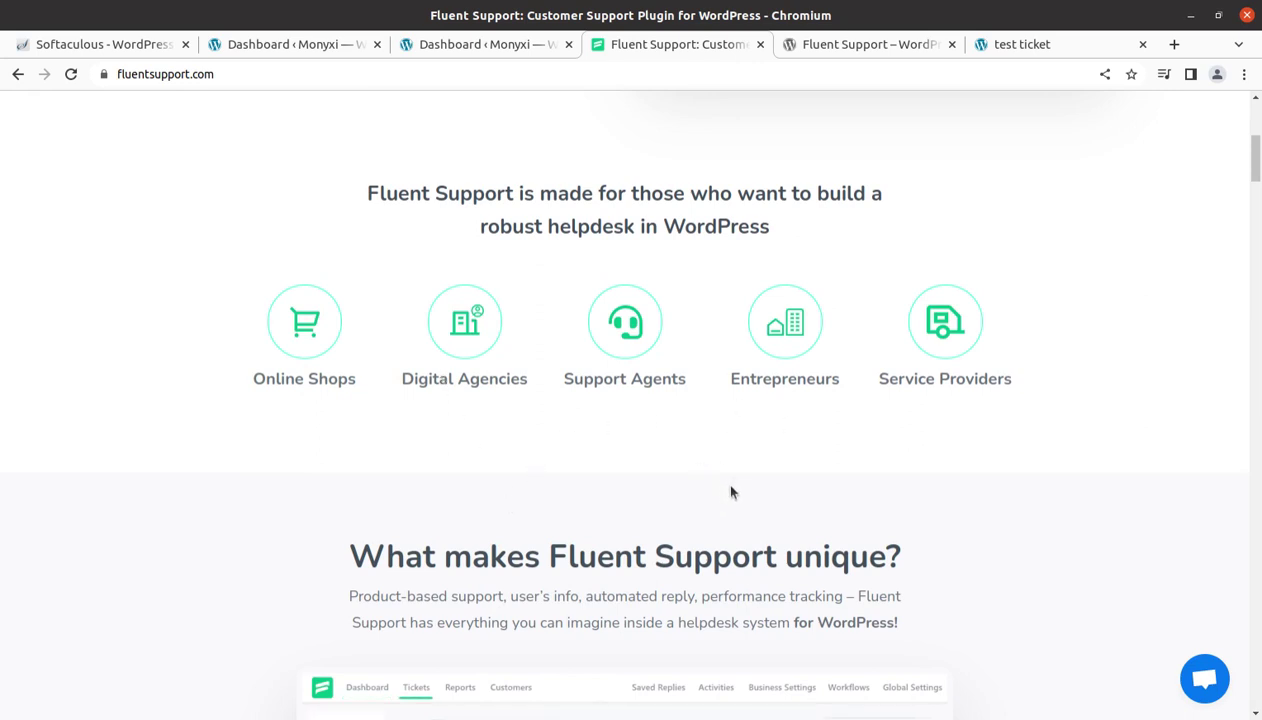
{"action": "scroll", "coordinate": [969, 430], "scroll_direction": "down", "scroll_amount": 3}
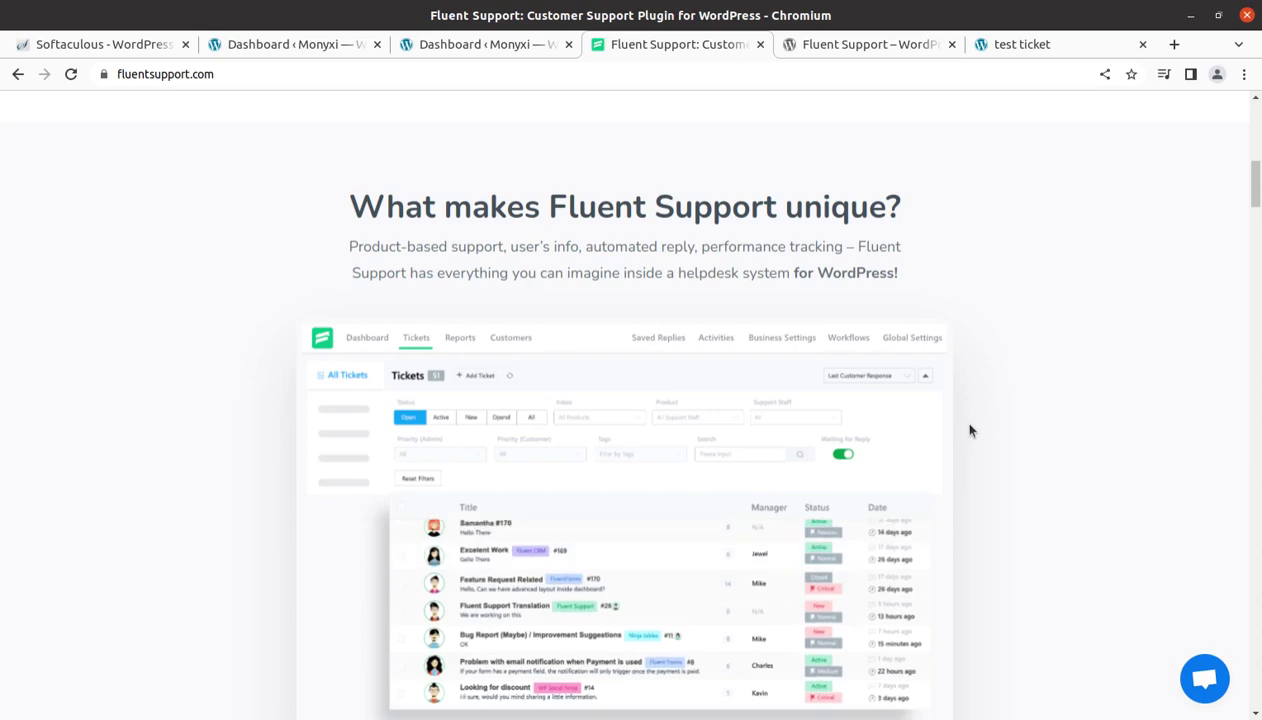
{"action": "scroll", "coordinate": [969, 430], "scroll_direction": "up", "scroll_amount": 7}
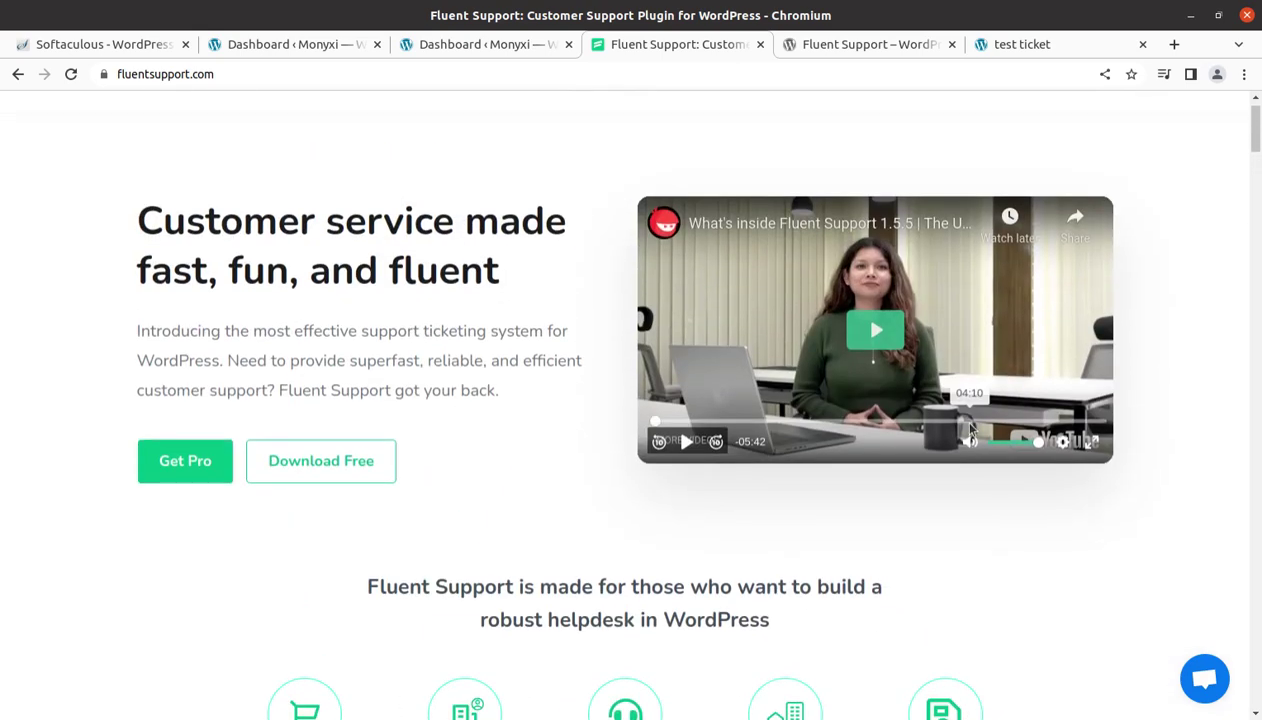
{"action": "scroll", "coordinate": [969, 430], "scroll_direction": "up", "scroll_amount": 1}
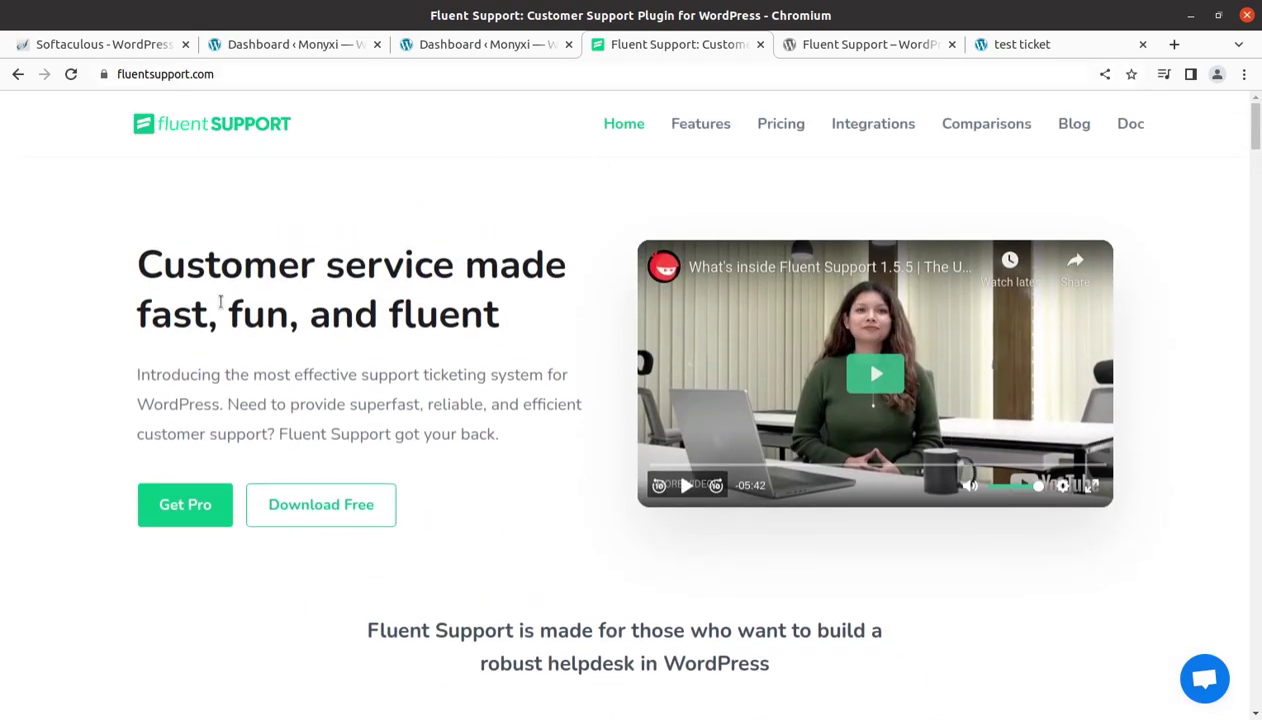
{"action": "left_click", "coordinate": [481, 48]}
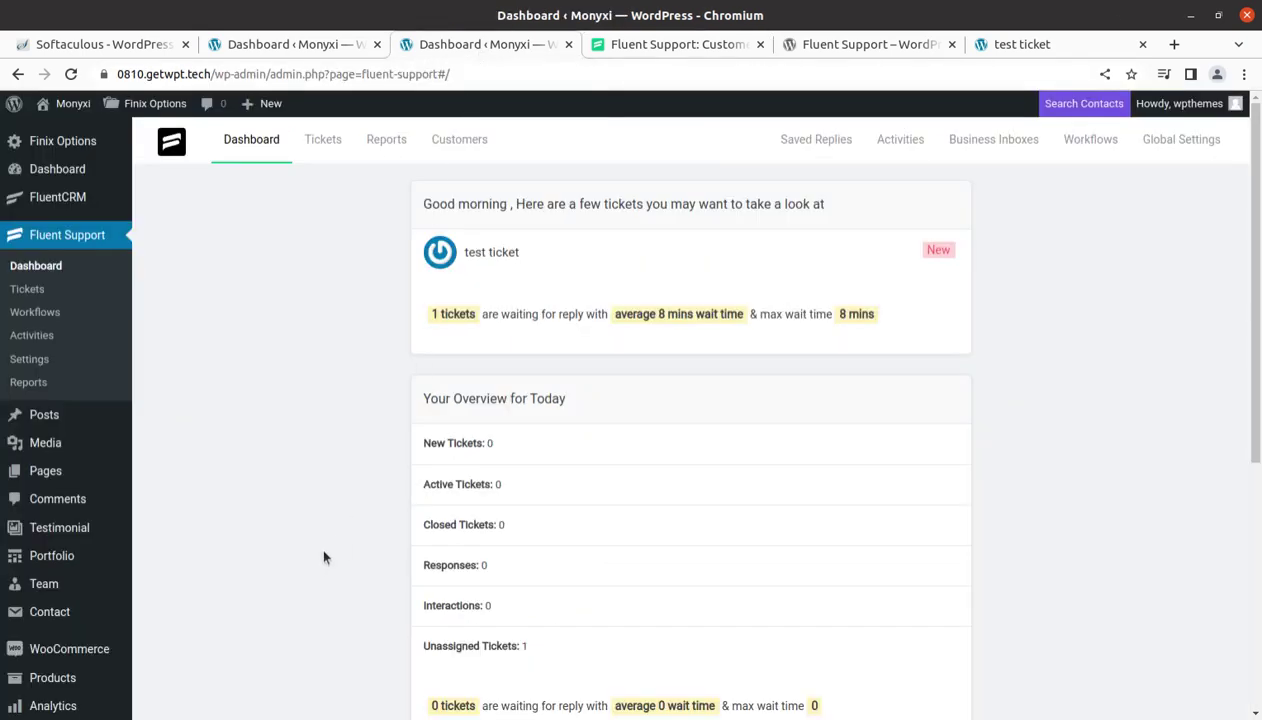